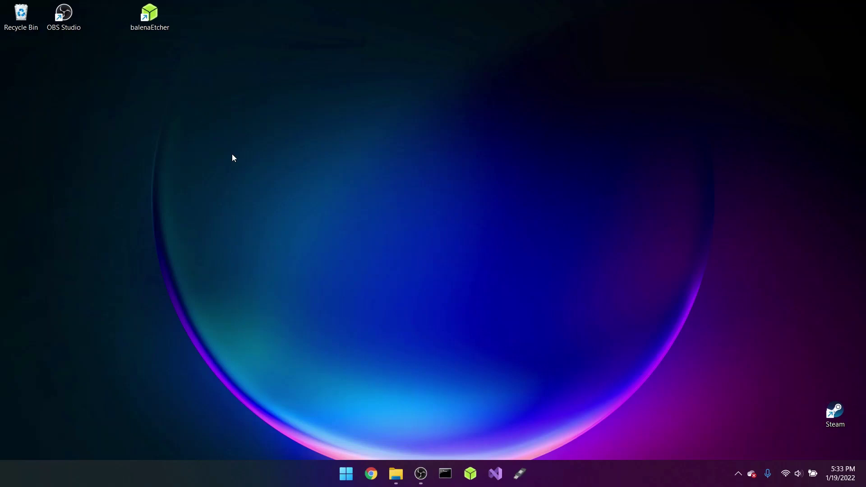
Find "Create a restore point" in the system search and open the System Protection settings, centred on the desktop
key(super)
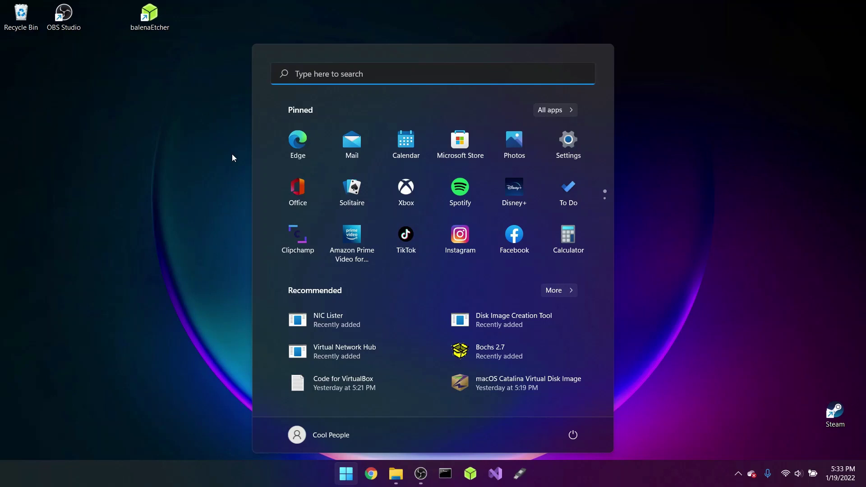
text(create)
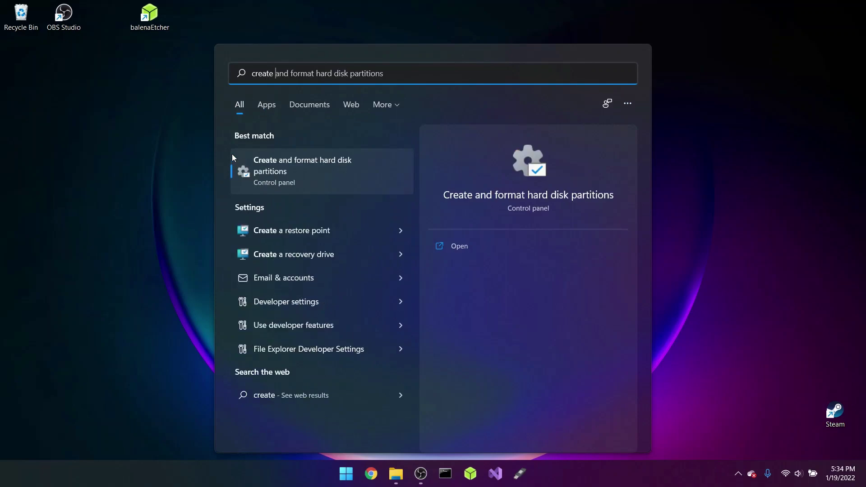
text( a rest)
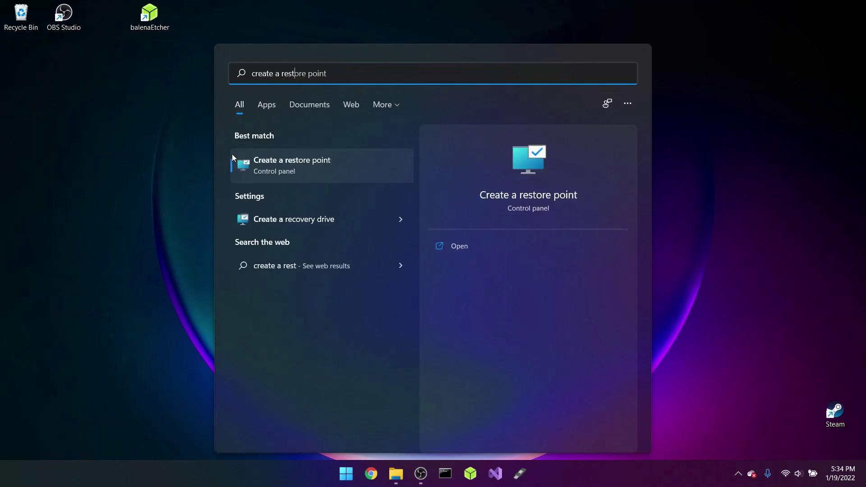
click(461, 249)
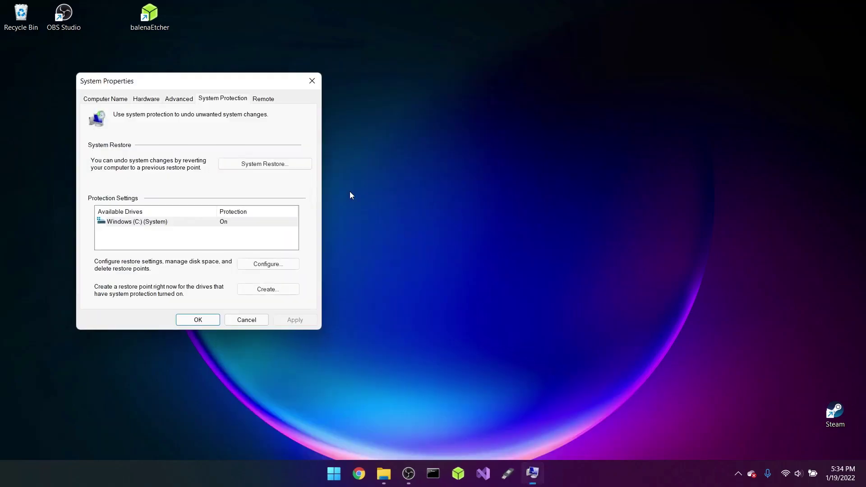
drag(144, 80, 358, 96)
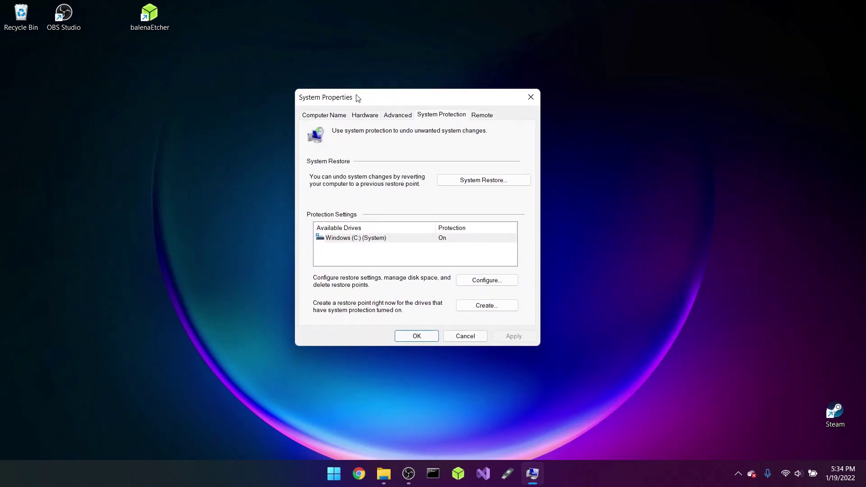
Check that system protection is turned on for the Windows (C:) drive and accept its configuration
click(445, 237)
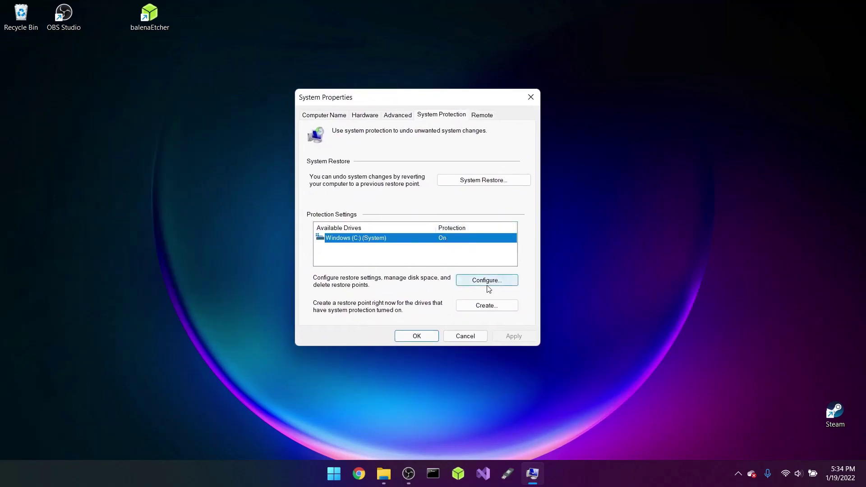
click(499, 283)
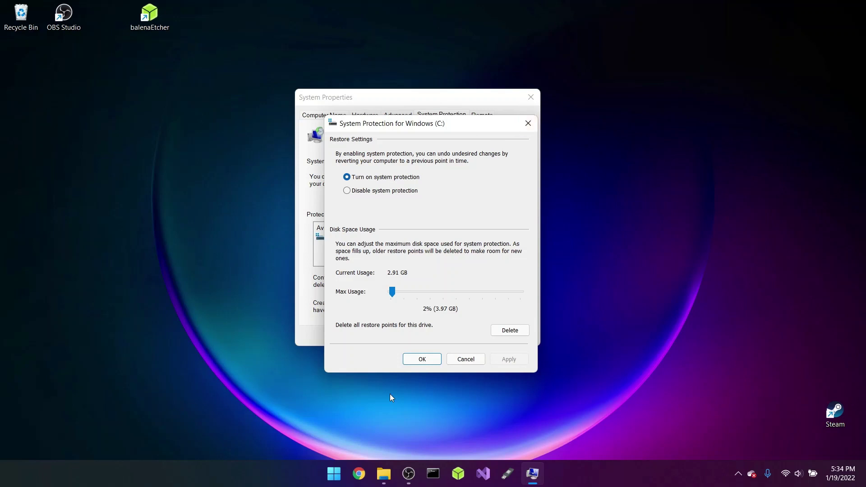
click(430, 355)
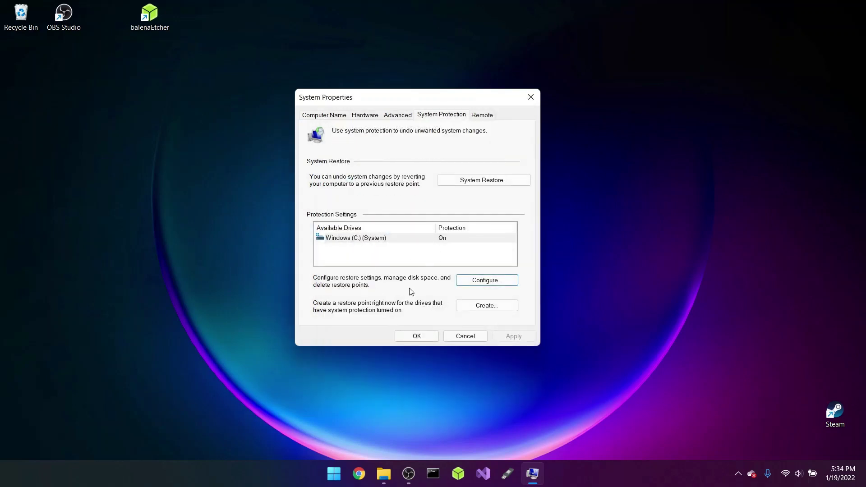
Create a restore point described "Go back to windows 11 after looking like macos" and close System Properties
click(461, 307)
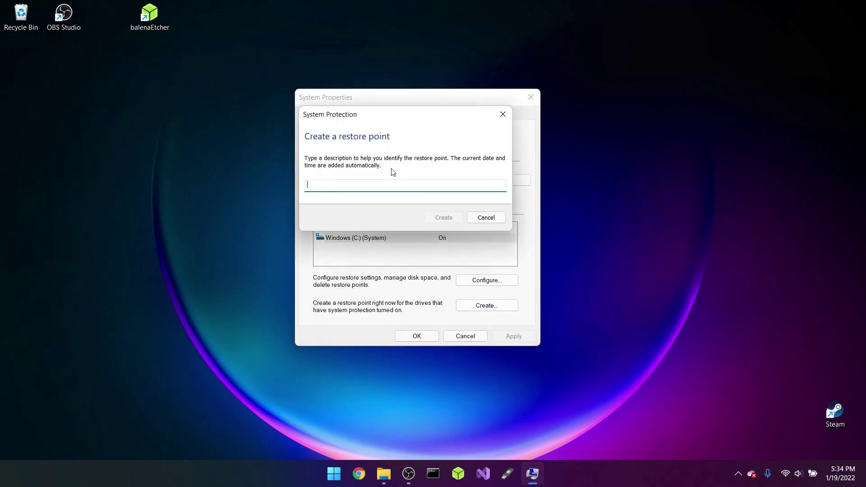
drag(344, 116, 356, 150)
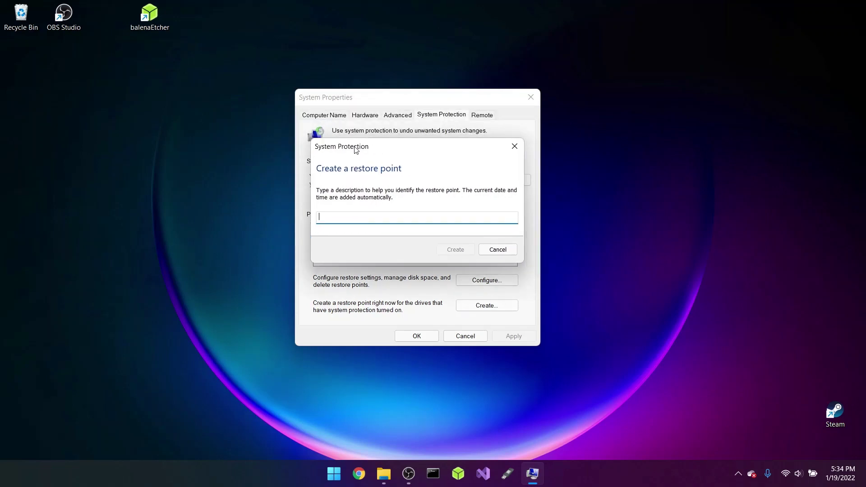
text(Go back to windwos 1)
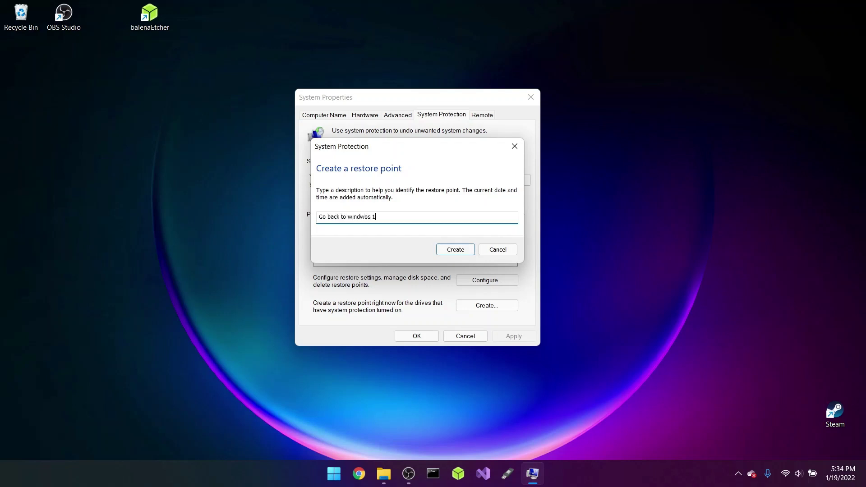
key(BackSpace)
key(BackSpace)
key(BackSpace)
key(BackSpace)
text(ows 11 after looking like macos)
click(467, 251)
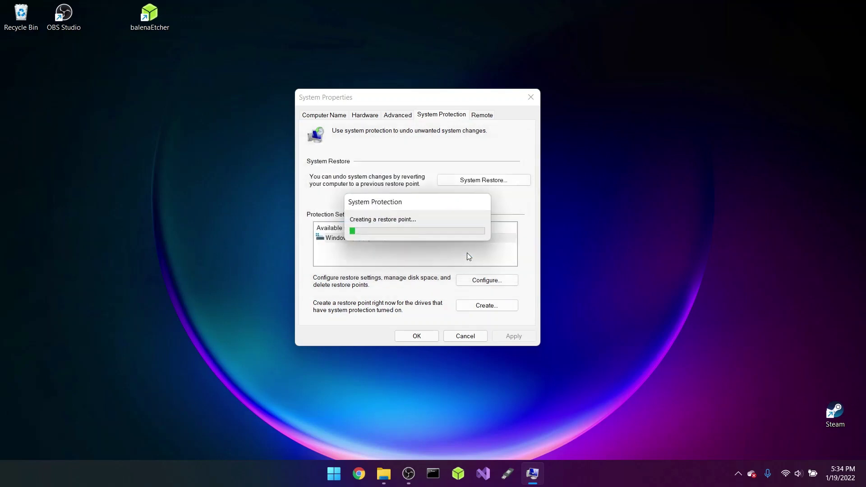
mouse_move(395, 207)
mouse_down()
mouse_move(409, 206)
mouse_move(374, 224)
mouse_move(427, 203)
mouse_move(393, 197)
mouse_move(407, 197)
mouse_move(298, 277)
mouse_move(489, 149)
mouse_move(446, 232)
mouse_move(394, 184)
mouse_move(405, 194)
mouse_up()
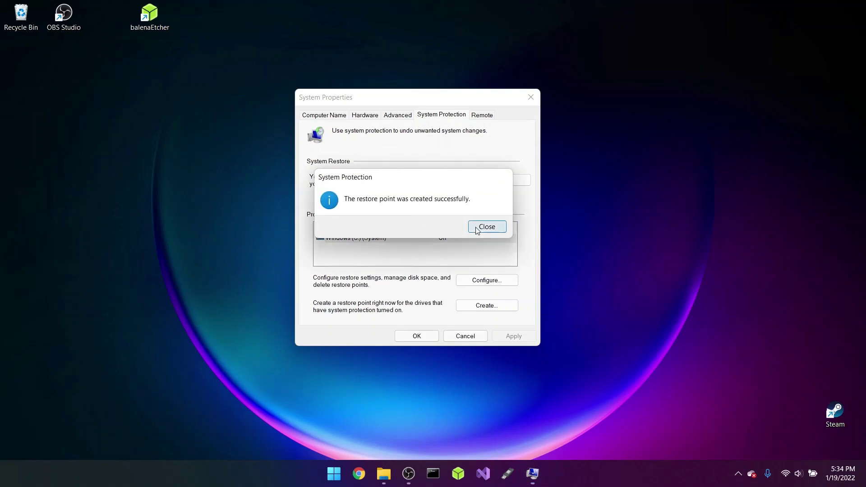
click(475, 226)
click(530, 100)
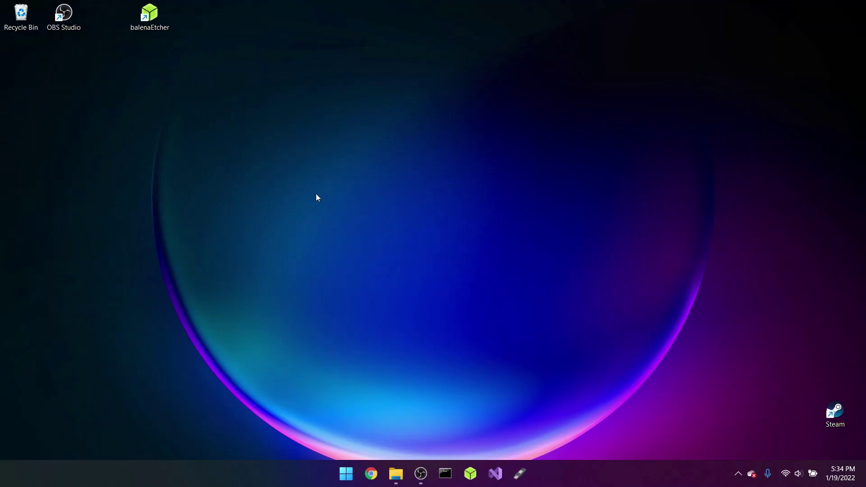
Hide all icons on the desktop
drag(25, 19, 404, 95)
click(404, 96)
right_click(367, 131)
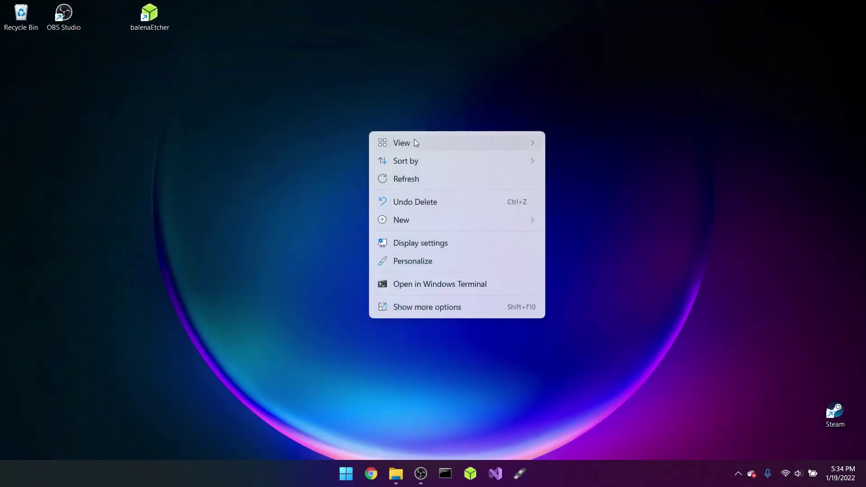
mouse_move(414, 140)
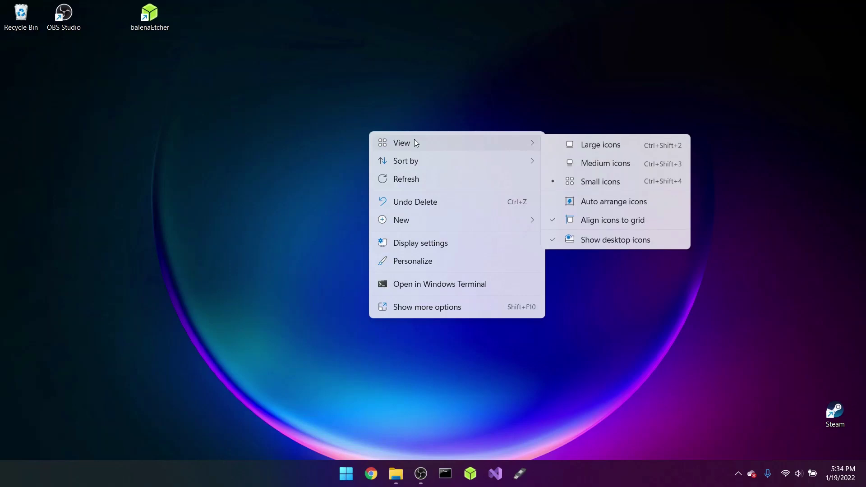
click(636, 240)
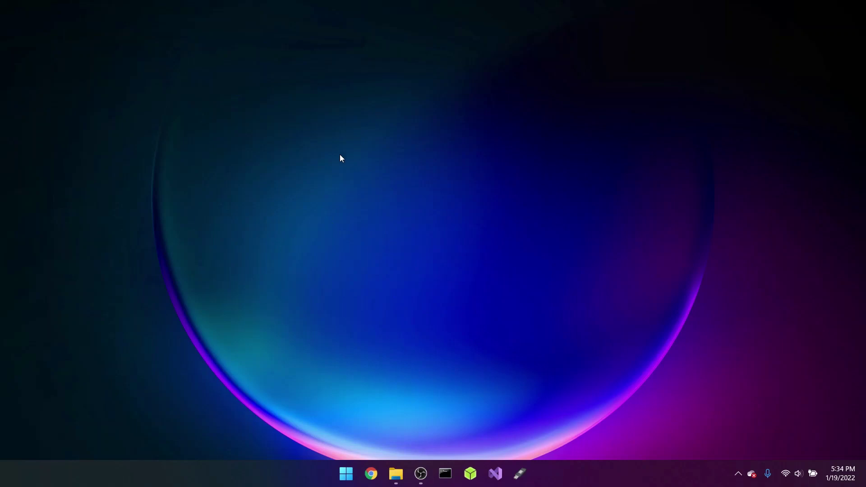
Show the desktop icons again and hide them once more
right_click(244, 163)
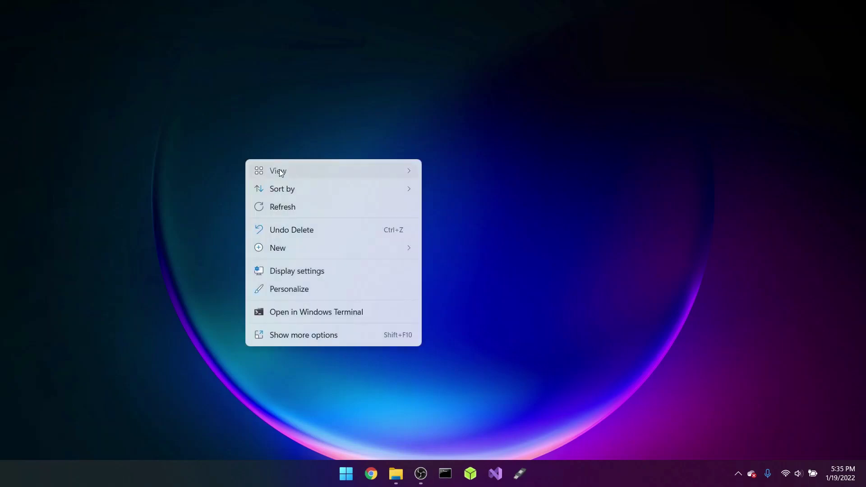
mouse_move(280, 170)
click(452, 273)
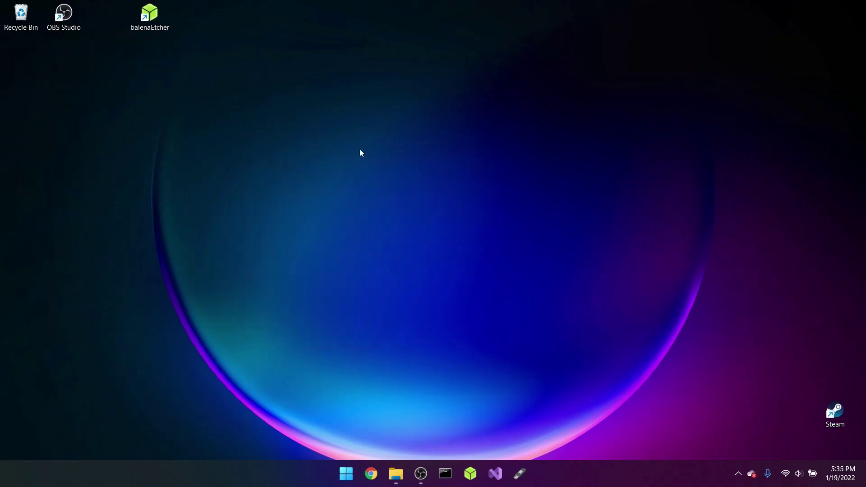
right_click(374, 137)
mouse_move(408, 151)
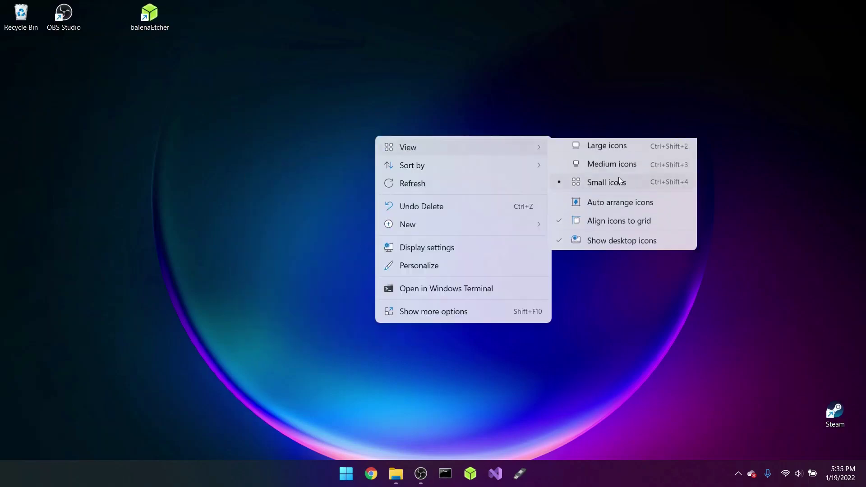
click(598, 246)
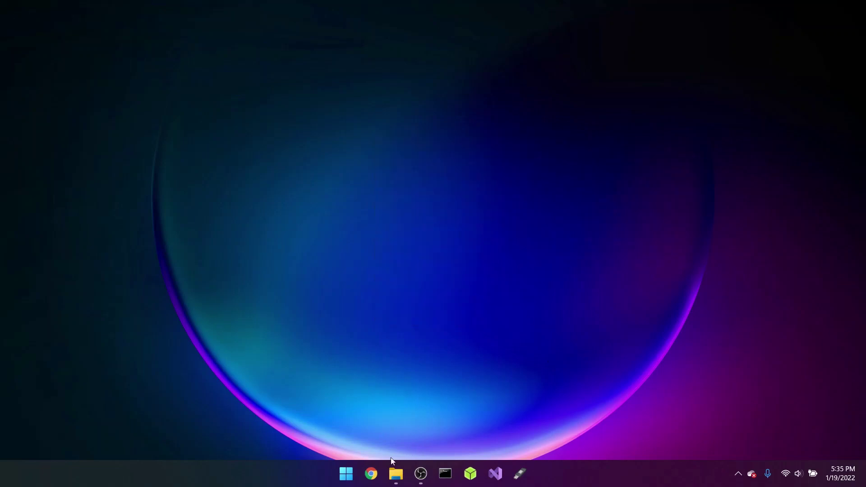
In Chrome, search for "docs", go to Google Docs and open the "Windows 11 look like MacOS" document
click(371, 473)
text(doc)
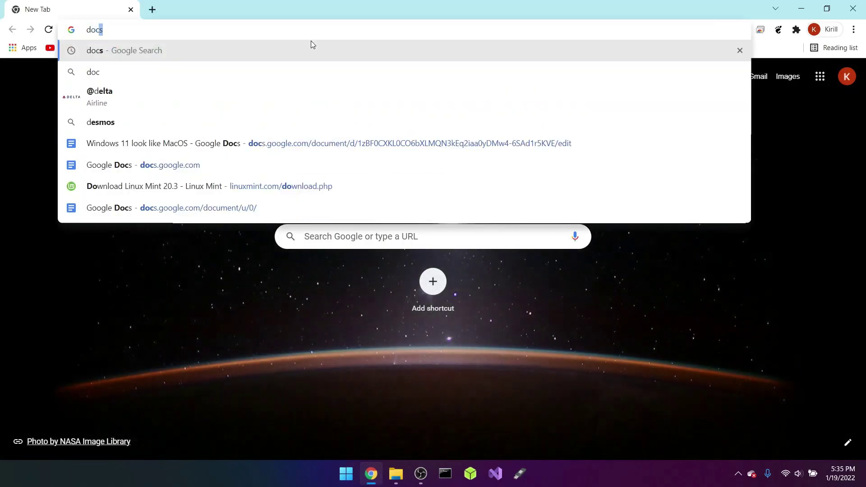
text(s)
key(Return)
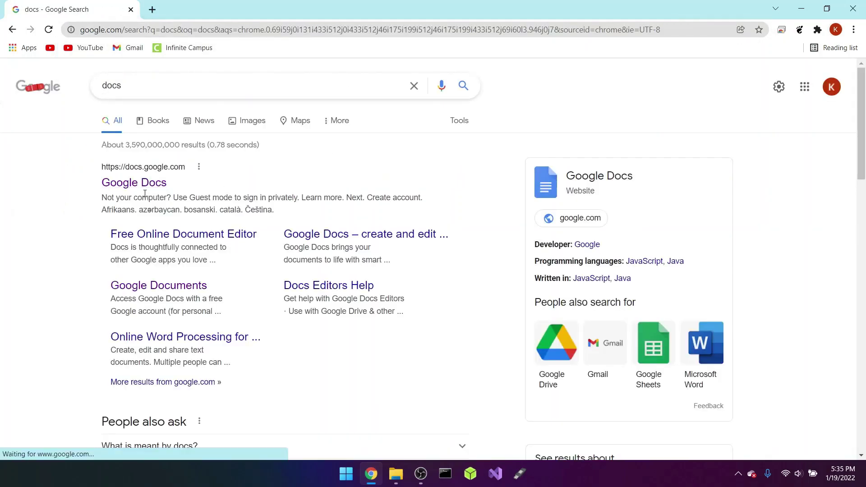
click(147, 185)
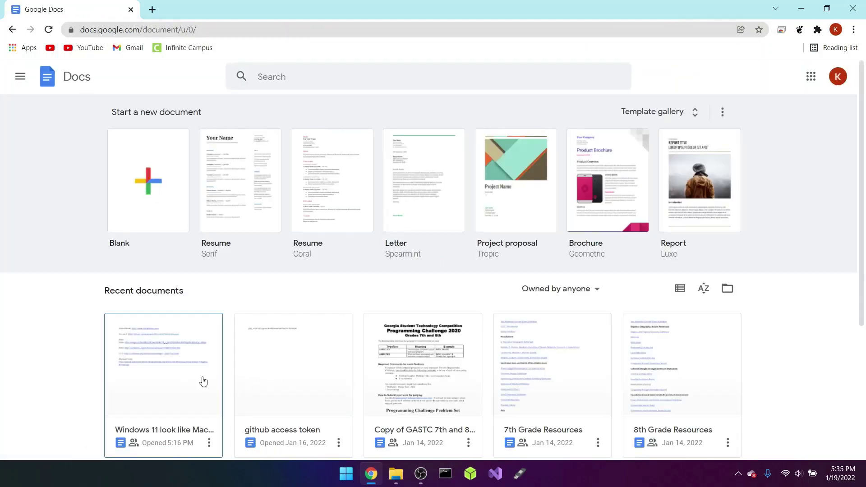
click(203, 382)
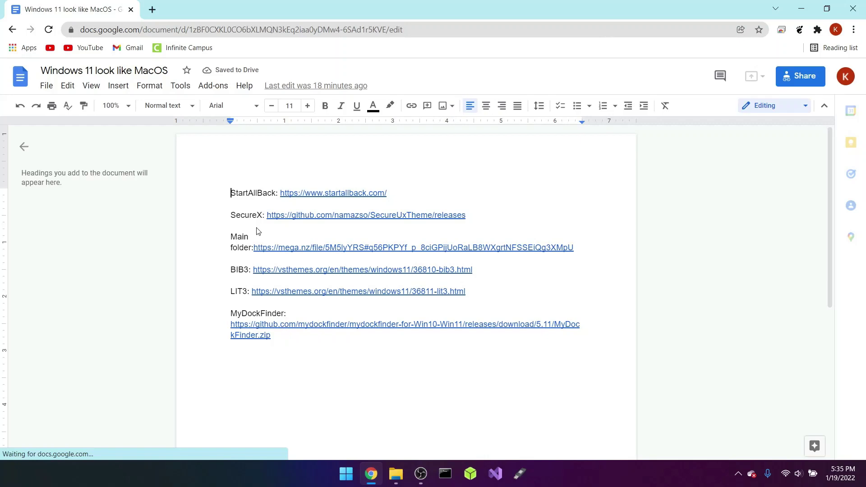
Open the SecureX link to the SecureUxTheme releases page from the document
key(ctrl+a)
click(331, 353)
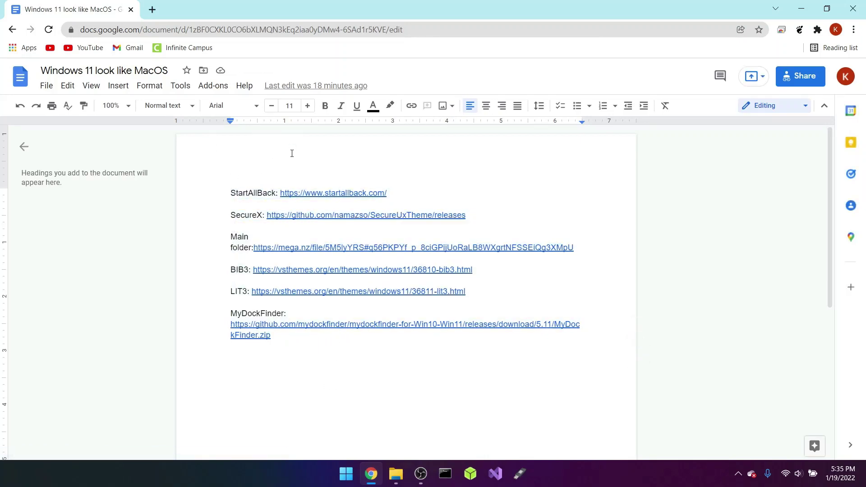
drag(225, 213, 491, 215)
click(491, 215)
click(337, 215)
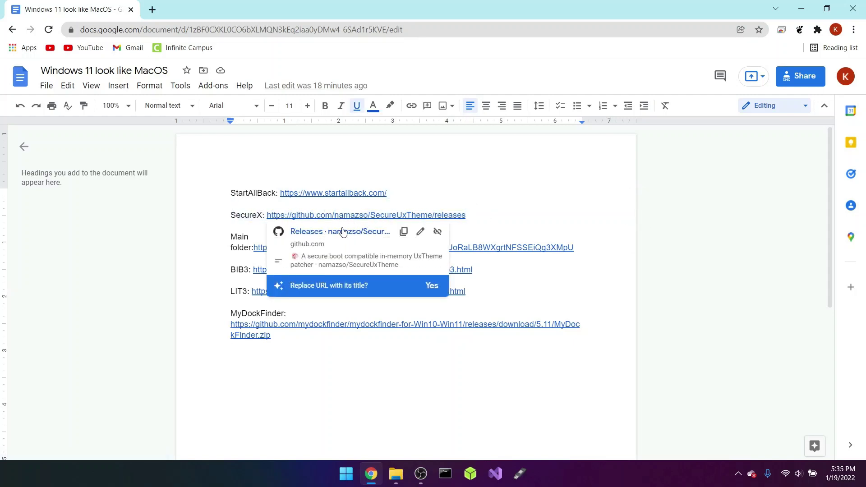
click(343, 231)
Download ThemeTool.exe from Release v2.1.2, close the releases page and minimize the browser
scroll(287, 211, down, 1)
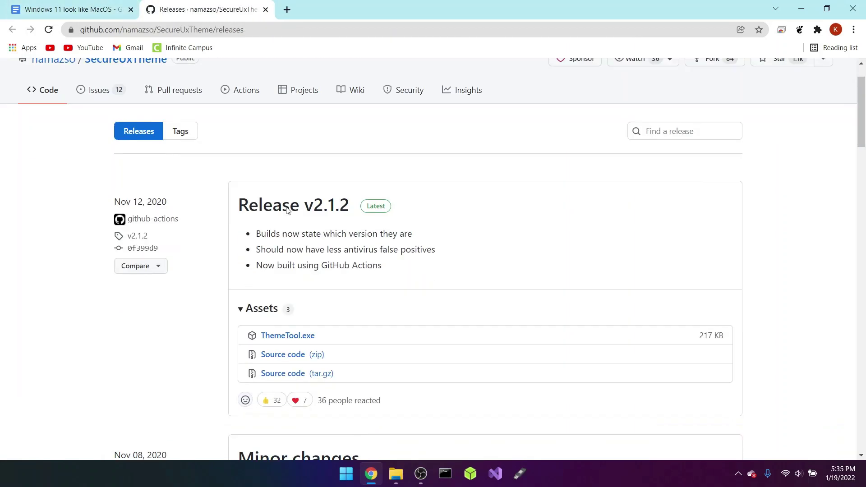
scroll(316, 208, down, 2)
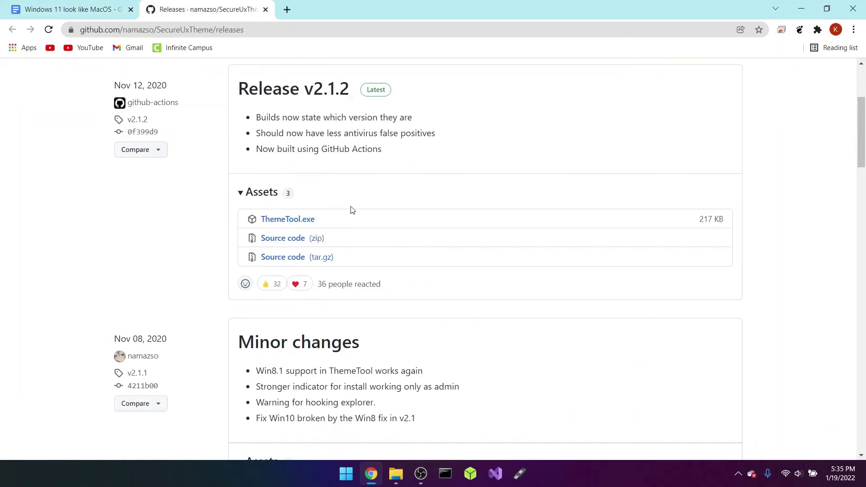
click(302, 219)
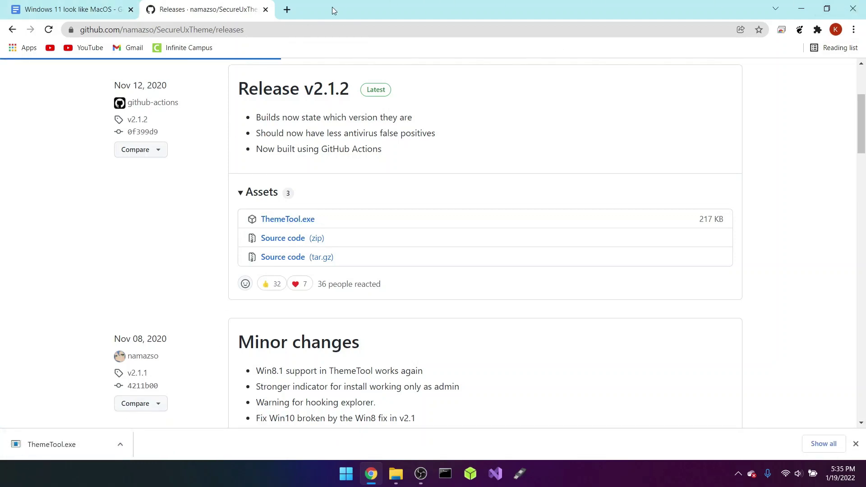
click(265, 11)
click(801, 9)
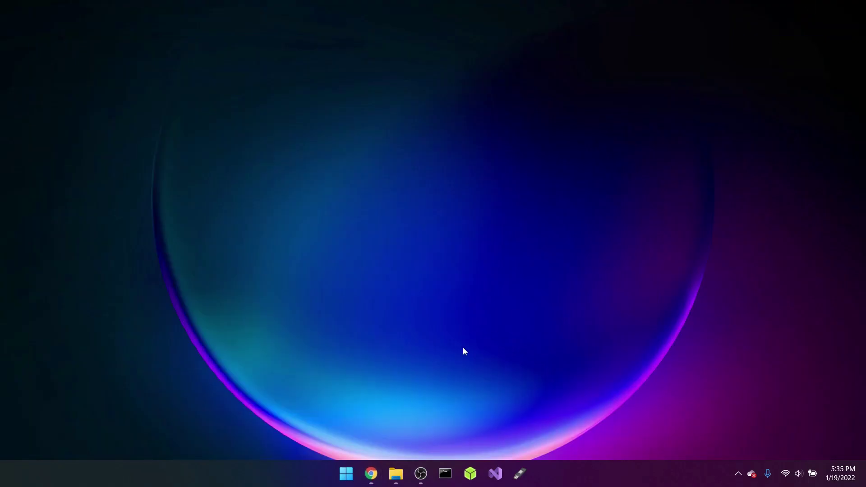
In File Explorer, move ThemeTool from Downloads to the root of the Windows (C:) drive and select it there
click(396, 474)
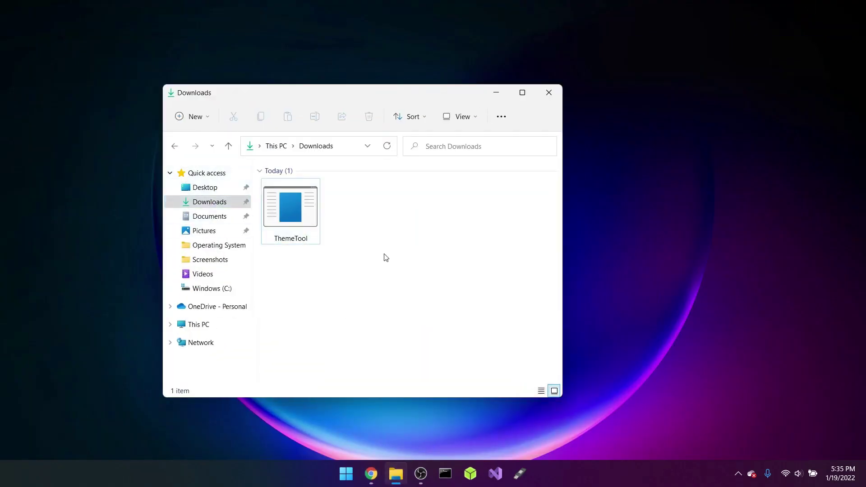
drag(453, 105, 495, 1)
drag(138, 131, 57, 204)
click(388, 185)
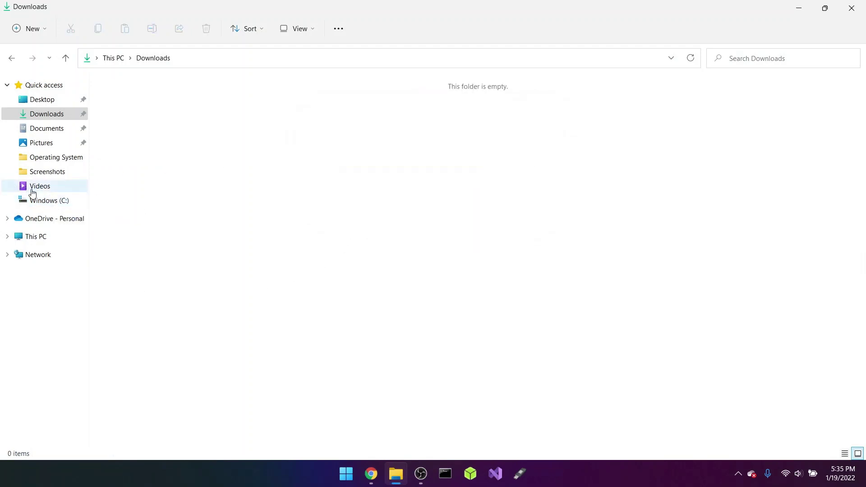
click(45, 201)
drag(701, 320, 655, 285)
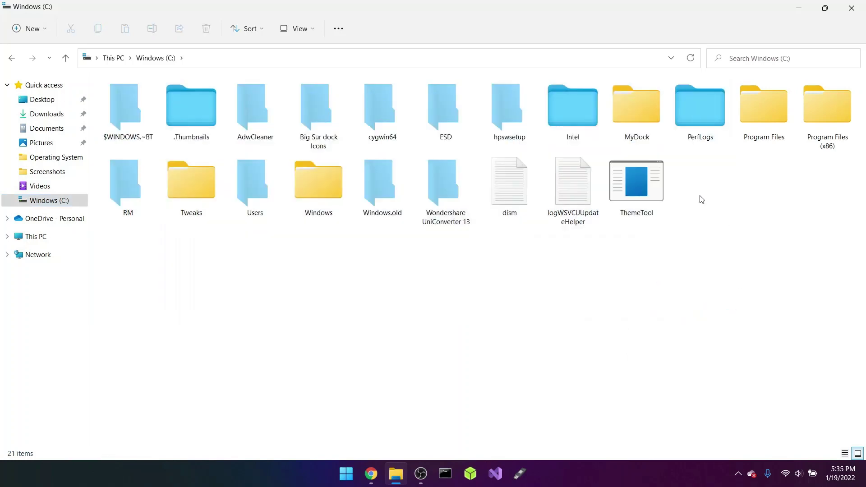
click(647, 176)
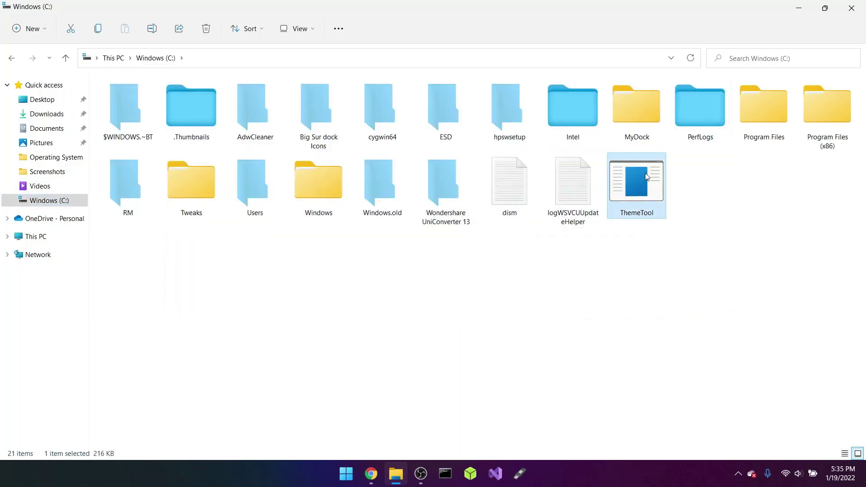
Run ThemeTool from the C: drive as administrator and agree to its license
right_click(647, 177)
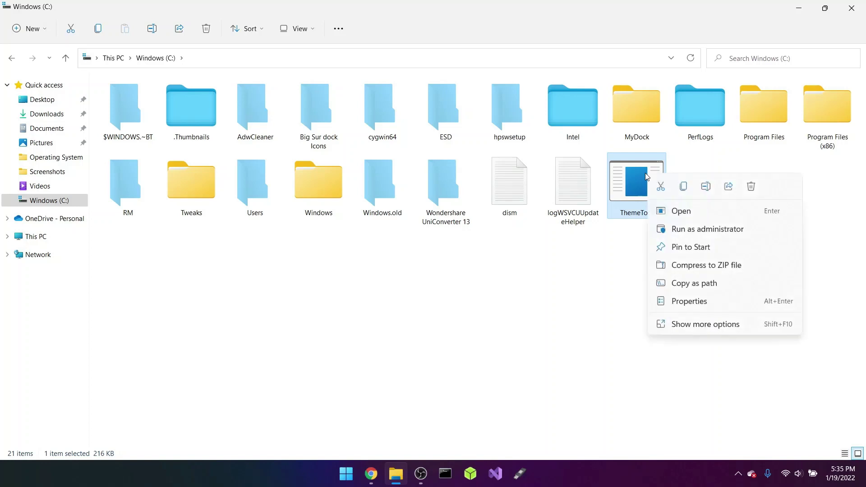
click(709, 230)
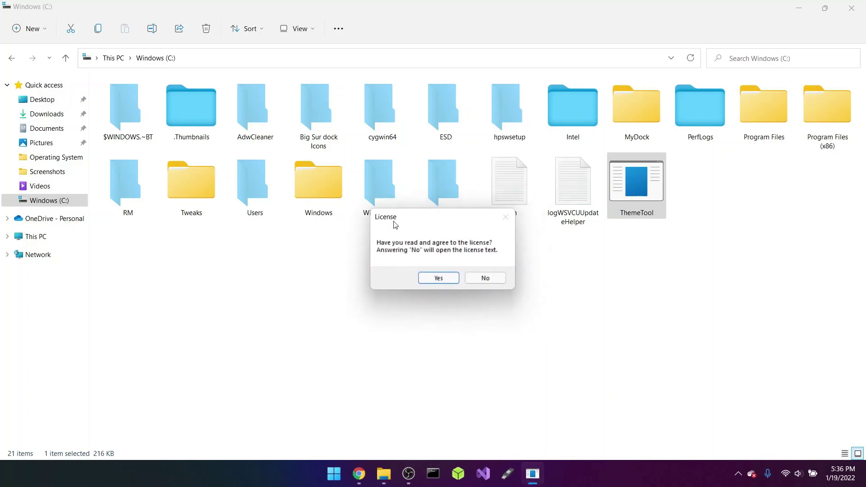
click(439, 278)
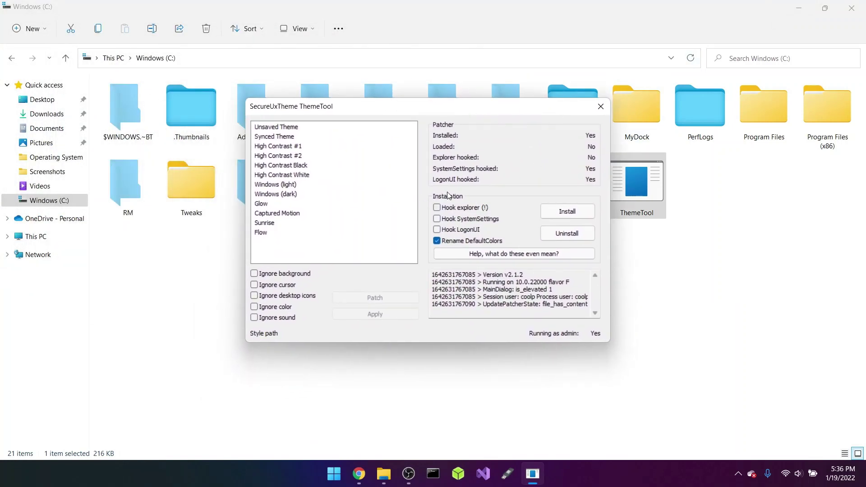
Enable Hook SystemSettings and Hook LogonUI in ThemeTool and install the SecureUxTheme patcher
click(448, 221)
click(473, 232)
click(572, 213)
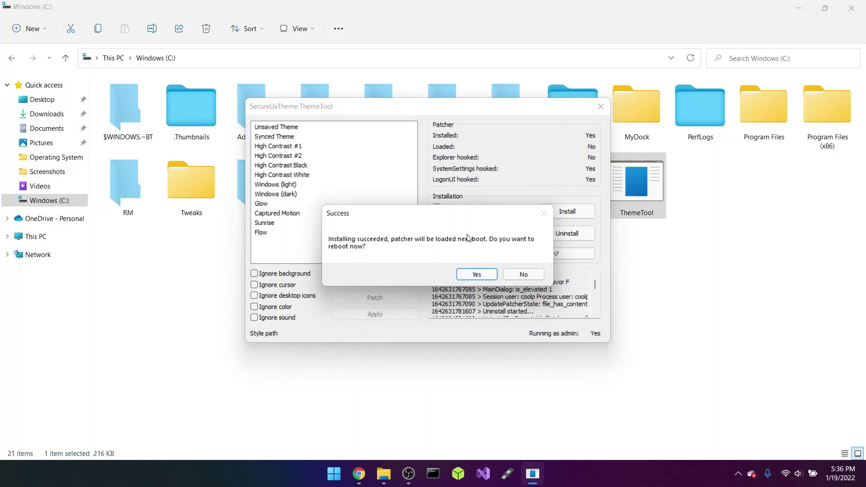
click(409, 473)
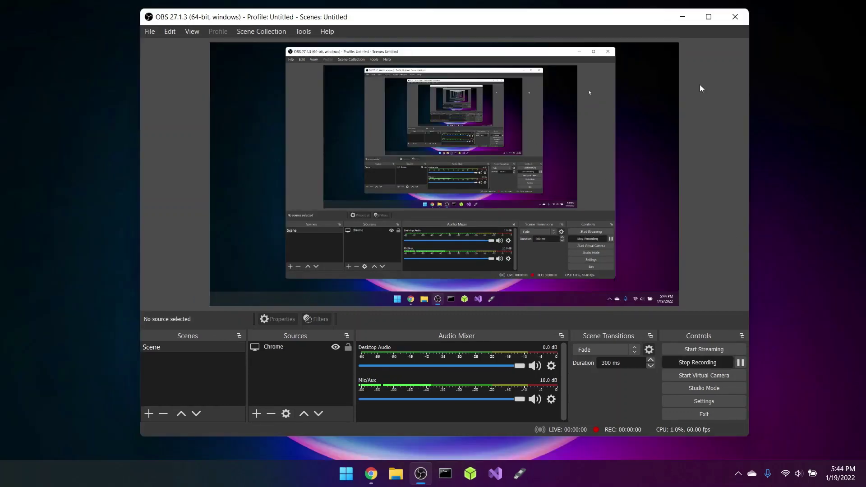
click(681, 19)
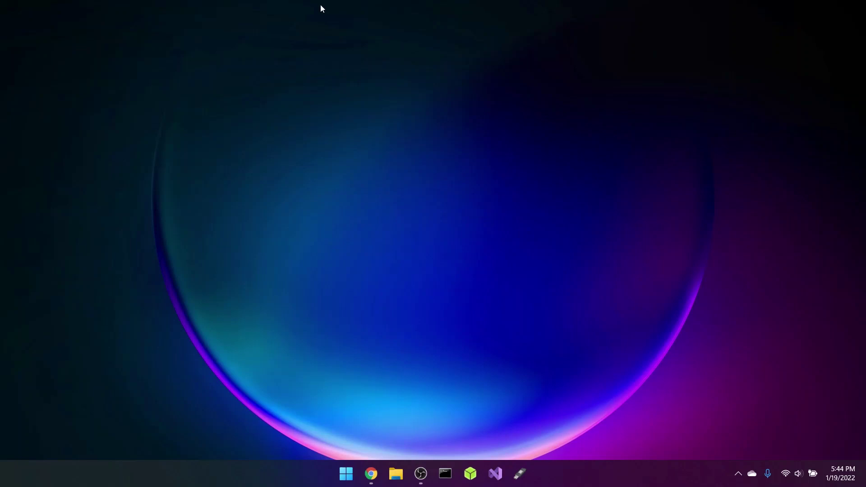
Switch to the "Windows 11 look like MacOS" document in Chrome and open its BIB3 and LIT3 theme links in new tabs
click(371, 474)
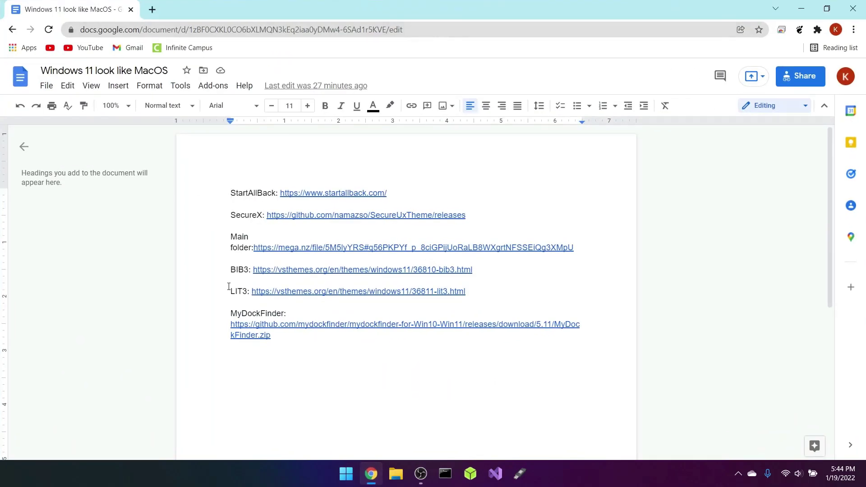
drag(230, 271, 249, 294)
click(240, 293)
click(297, 291)
click(316, 307)
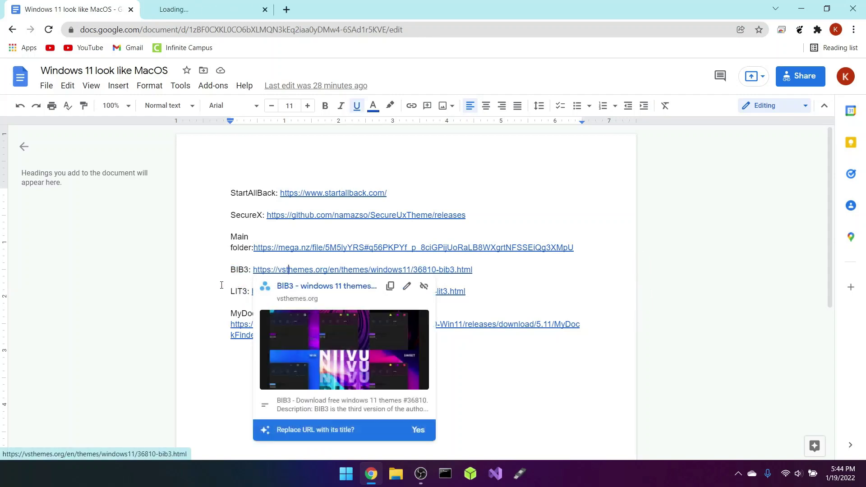
click(311, 307)
click(216, 285)
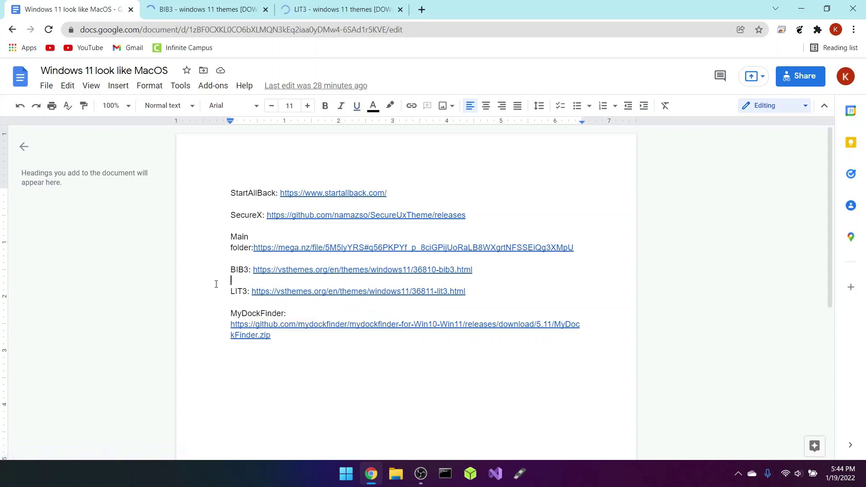
Download the BIB3 for Windows 11 theme from its VSThemes page and dismiss the review request with Dont recommend
click(210, 13)
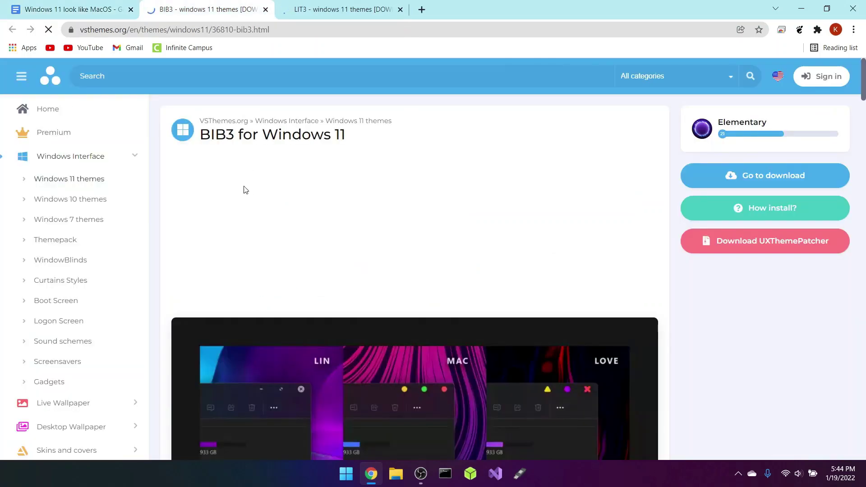
drag(214, 141, 346, 136)
scroll(338, 143, down, 5)
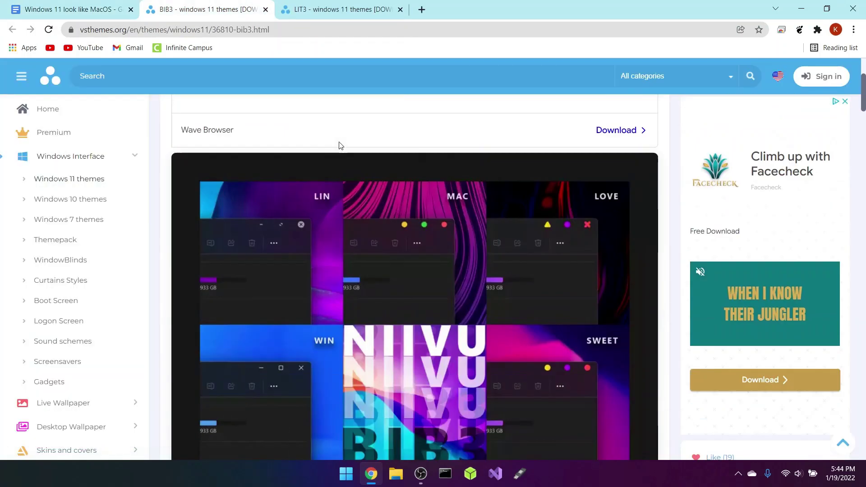
scroll(842, 204, down, 15)
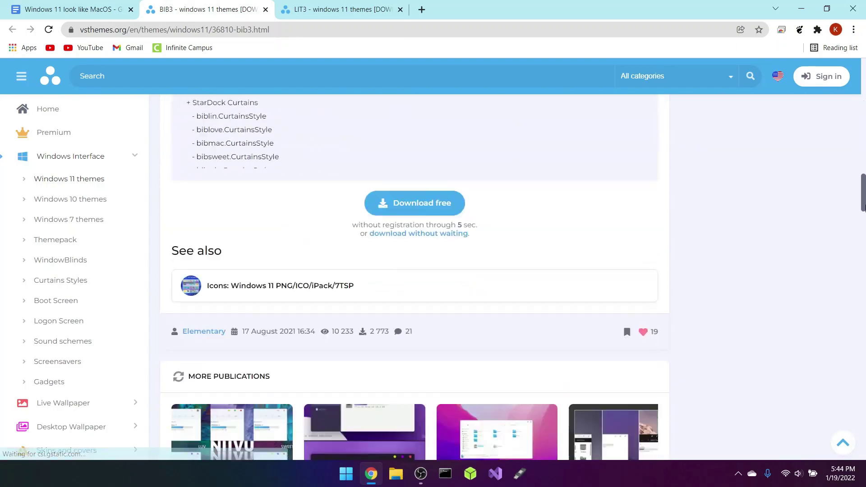
scroll(449, 228, up, 3)
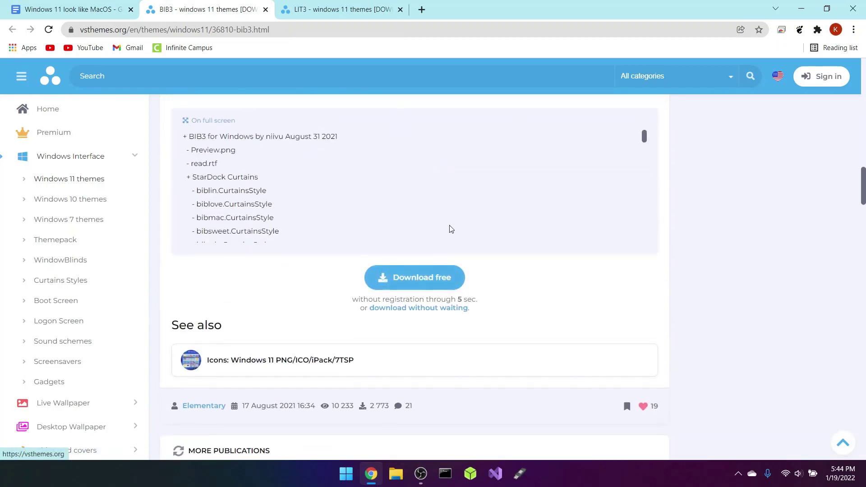
click(421, 276)
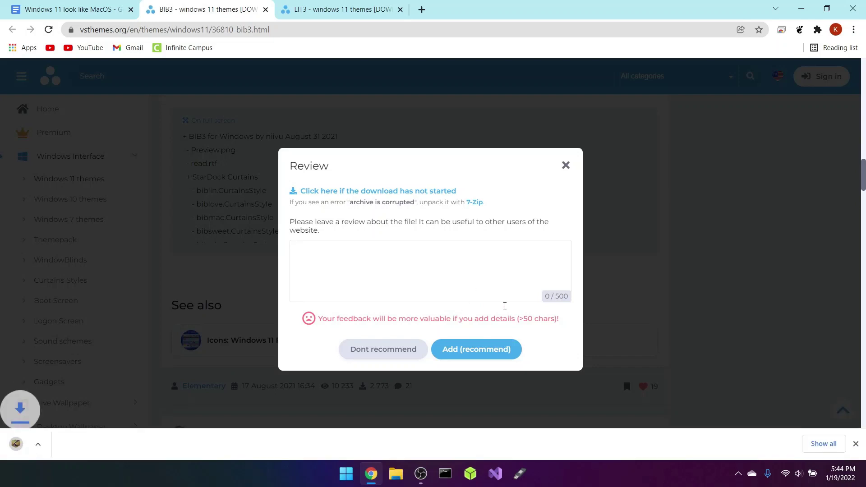
click(387, 352)
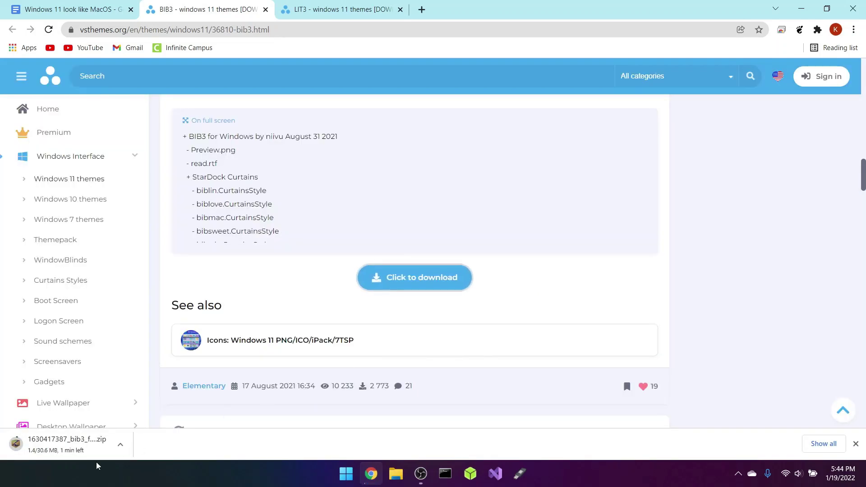
Close the BIB3 page, download the LIT3 for Windows 11 theme and dismiss the review request with Dont recommend
click(282, 8)
click(266, 9)
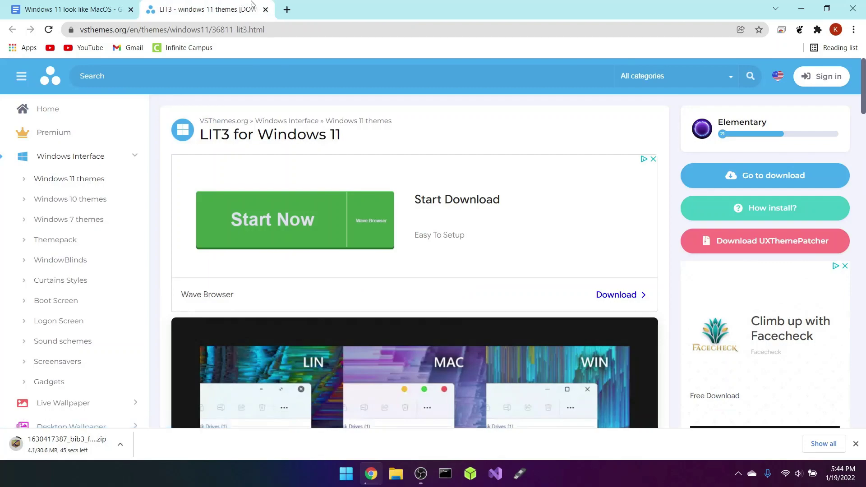
scroll(305, 134, down, 15)
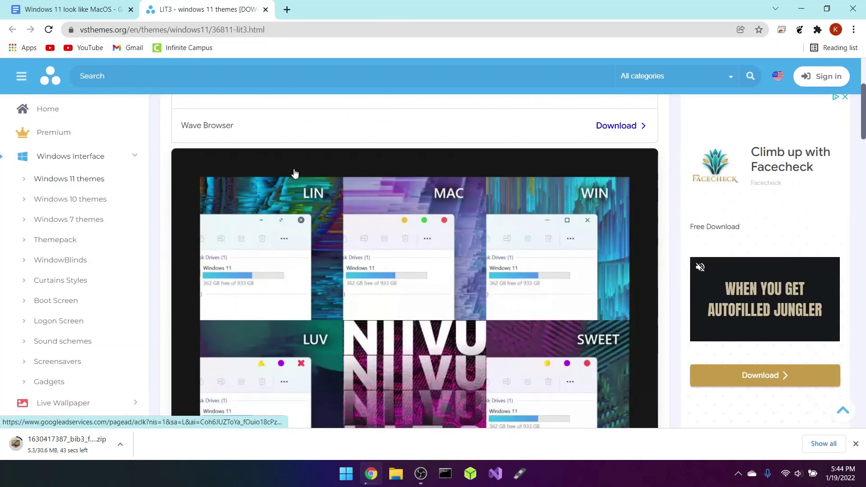
scroll(324, 184, up, 4)
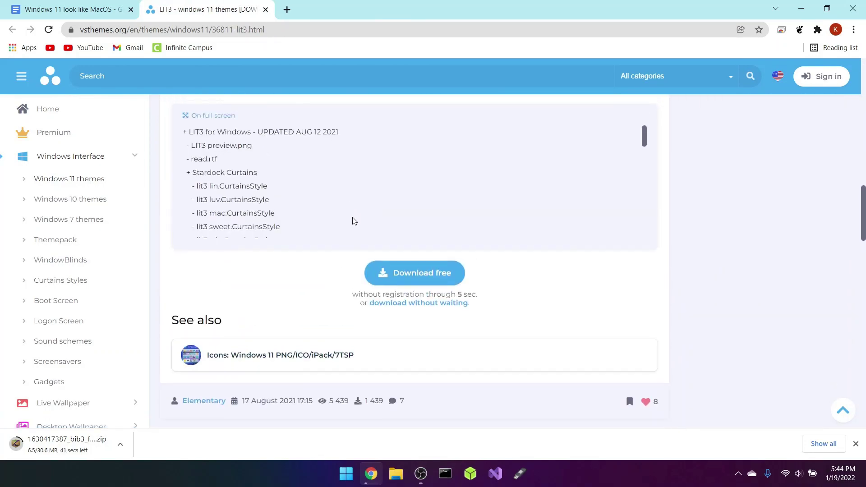
click(435, 271)
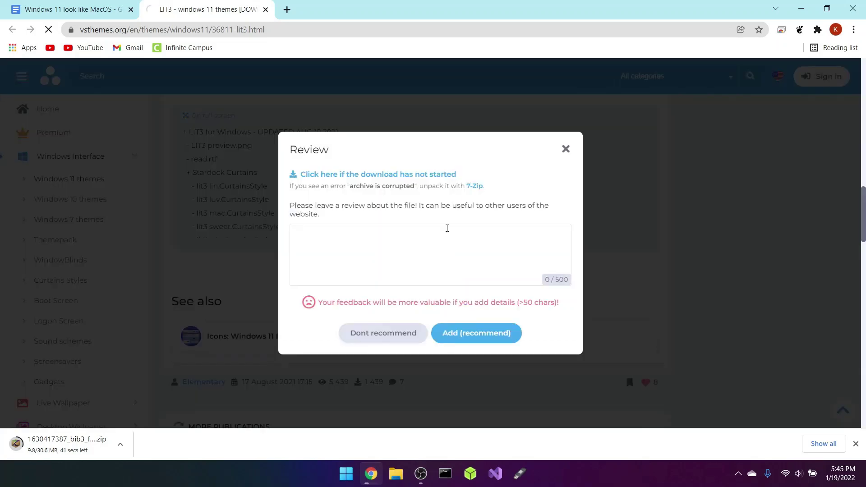
click(406, 335)
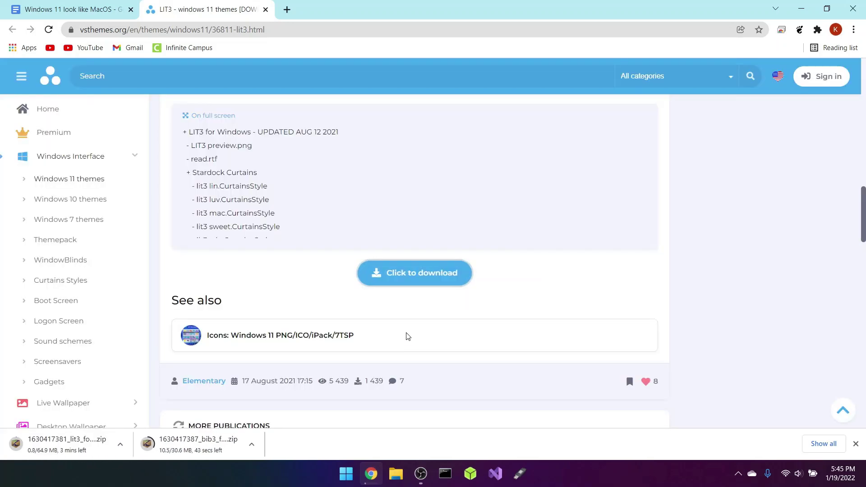
click(422, 471)
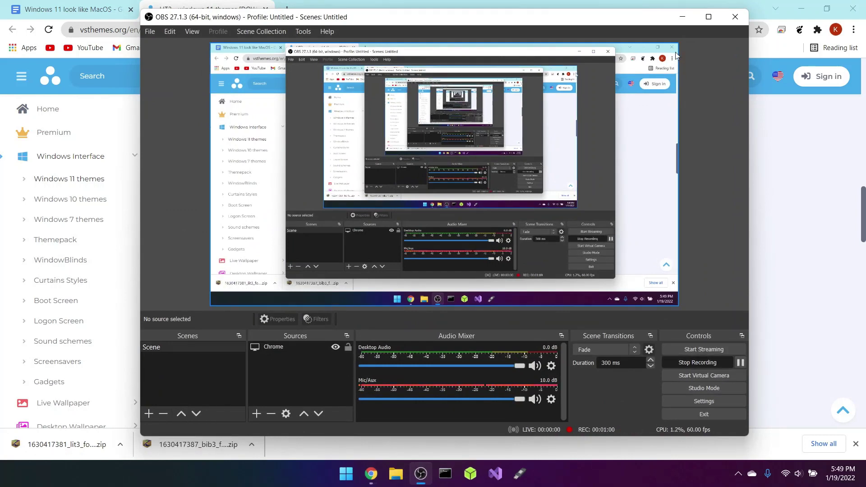
click(683, 17)
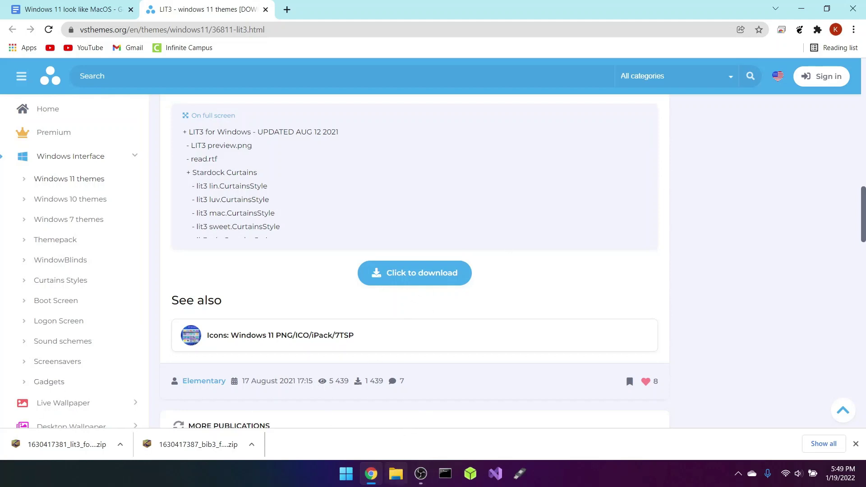
Open the Downloads folder in File Explorer, then minimize the open windows to the desktop
click(397, 474)
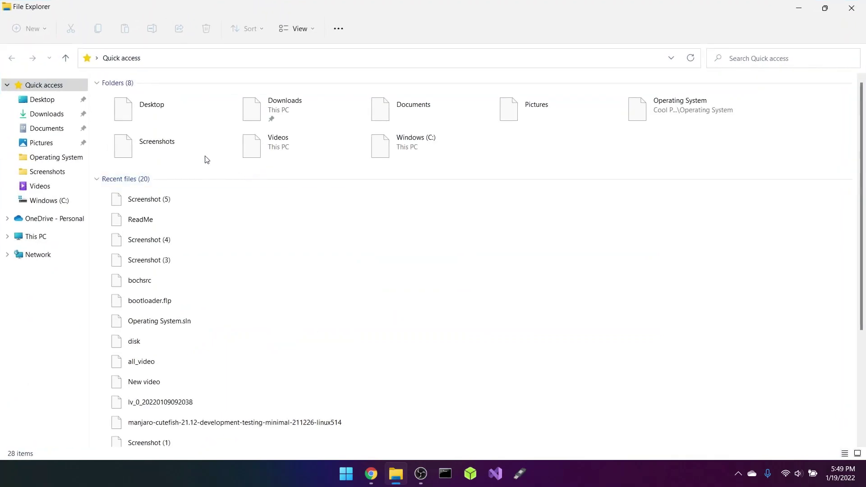
click(58, 113)
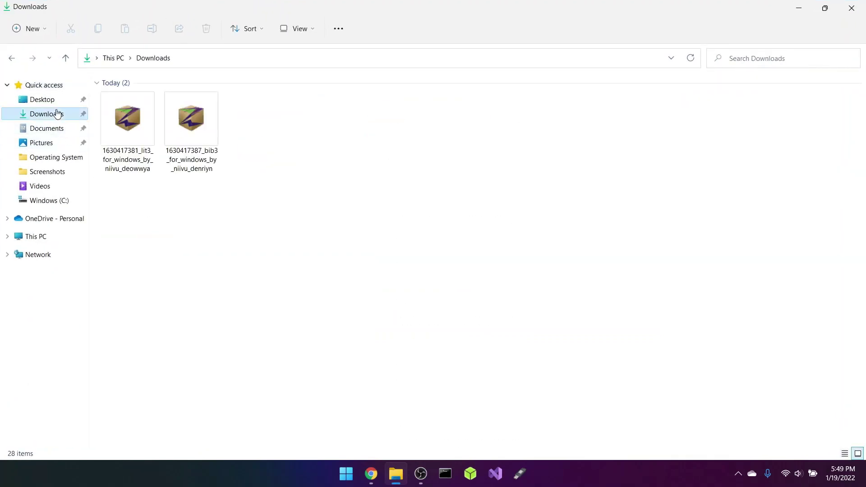
click(799, 8)
click(798, 6)
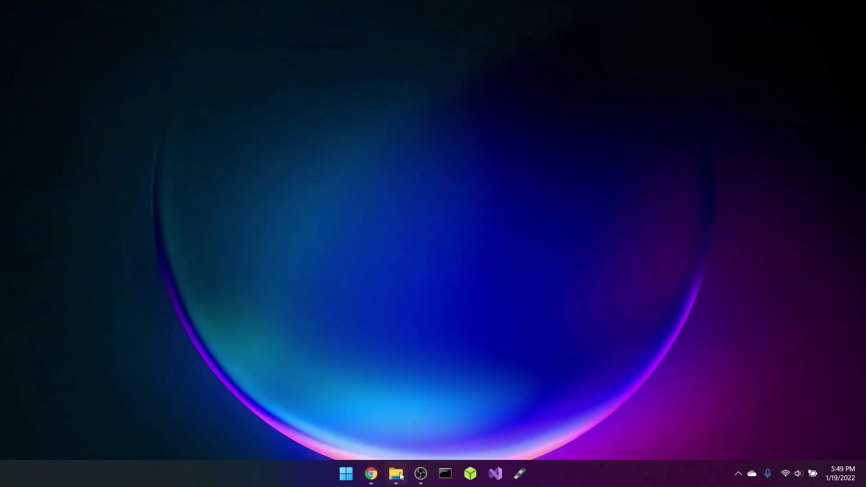
Close the LIT3 theme page in Chrome and return to the Downloads folder in File Explorer
click(371, 474)
click(266, 10)
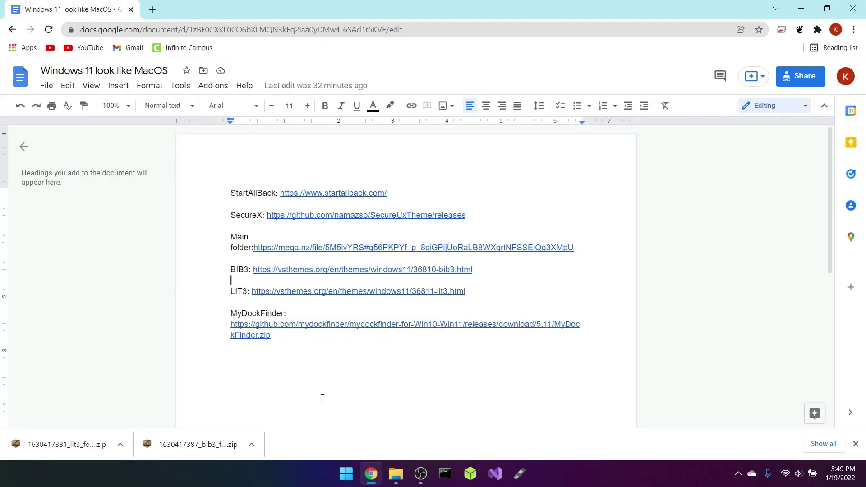
click(801, 8)
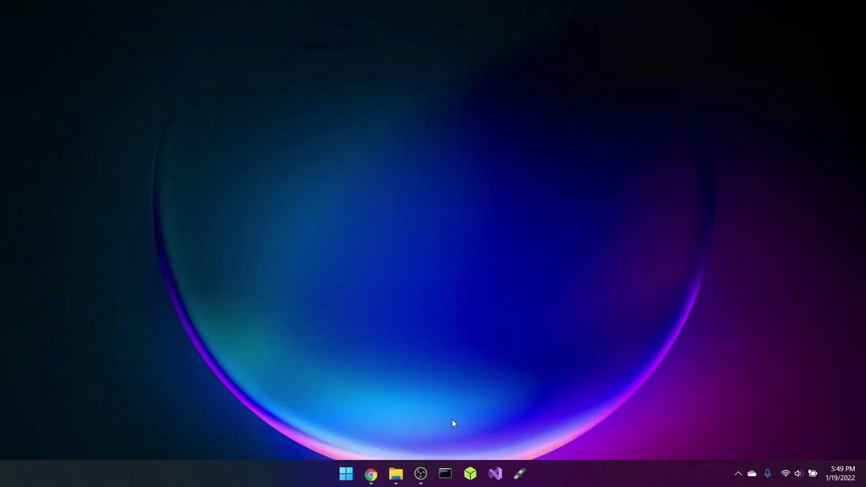
click(404, 475)
drag(306, 260, 319, 186)
click(319, 186)
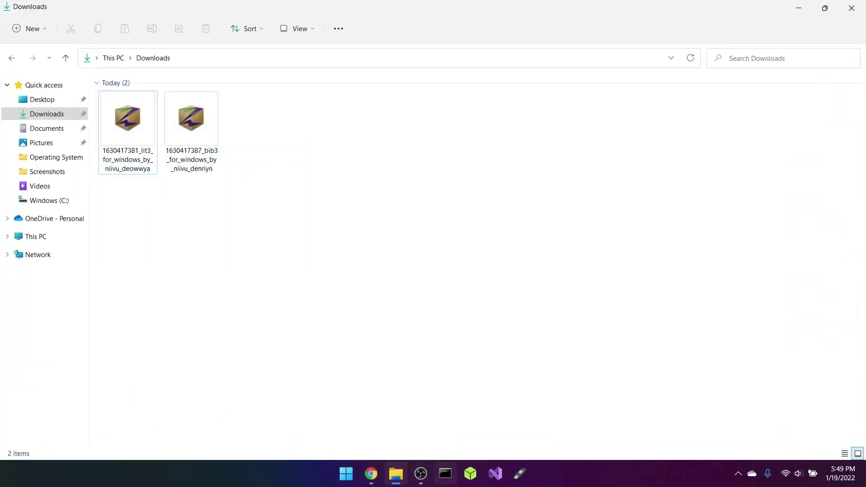
click(428, 477)
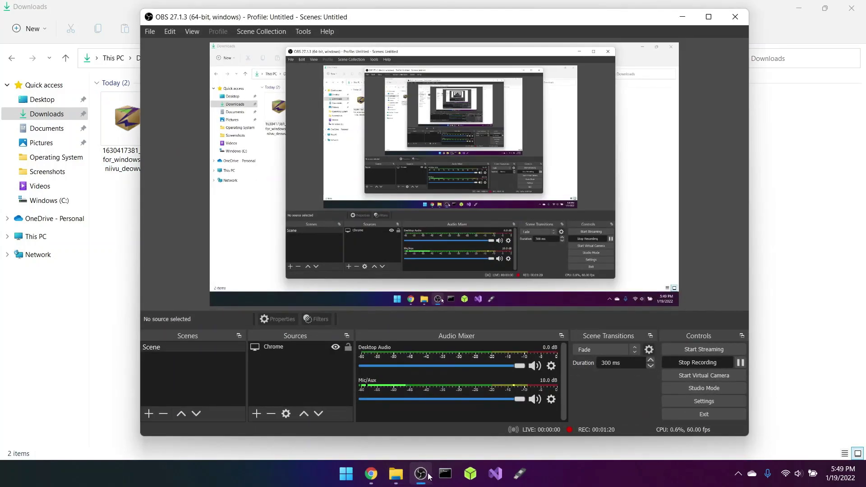
click(429, 476)
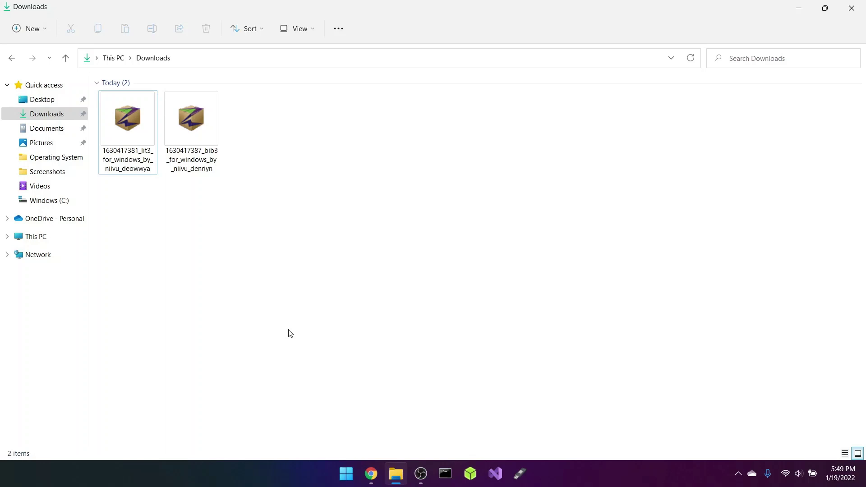
drag(340, 287, 128, 86)
right_click(128, 117)
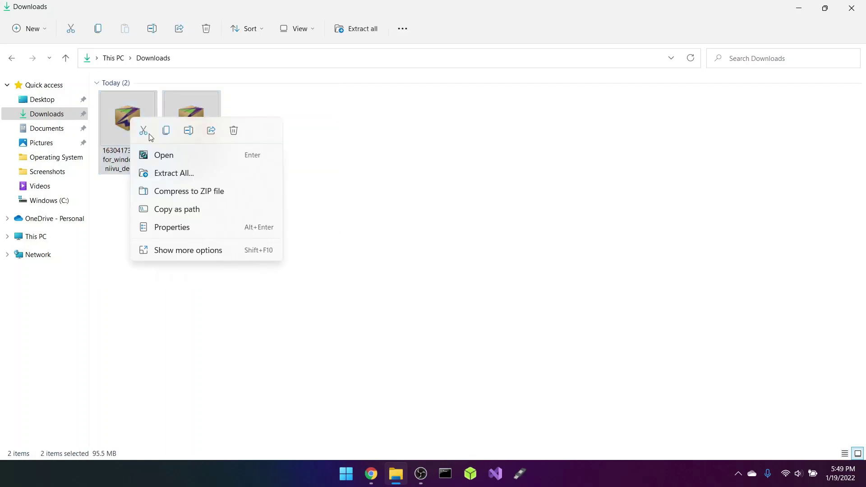
click(187, 168)
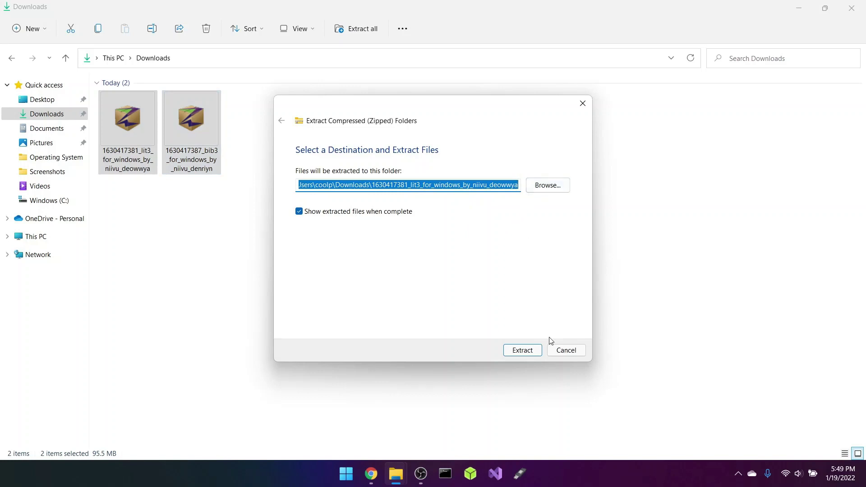
click(580, 352)
click(241, 206)
click(109, 138)
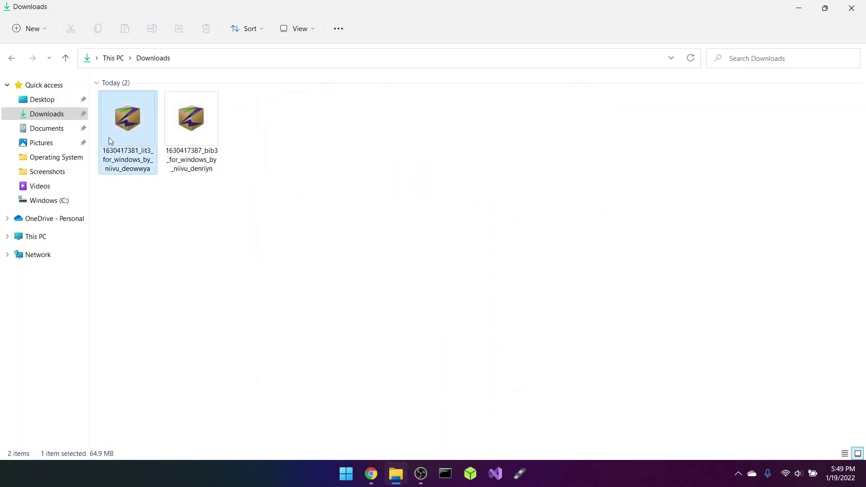
right_click(110, 138)
click(165, 227)
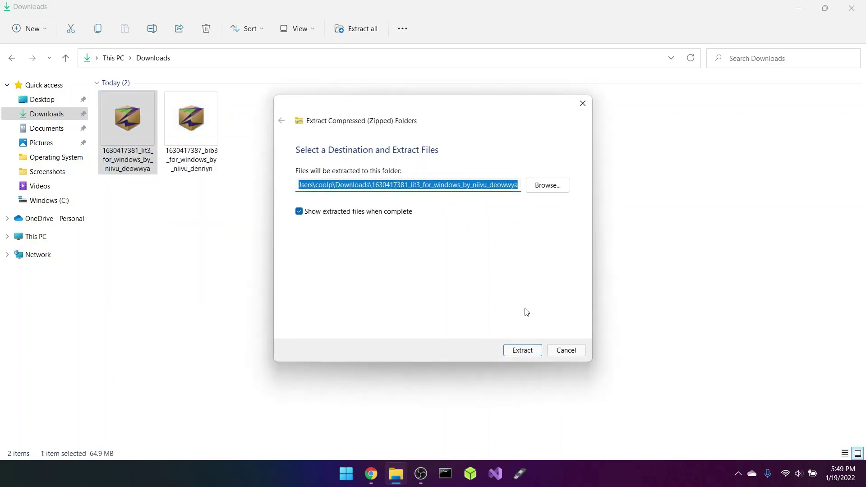
click(537, 352)
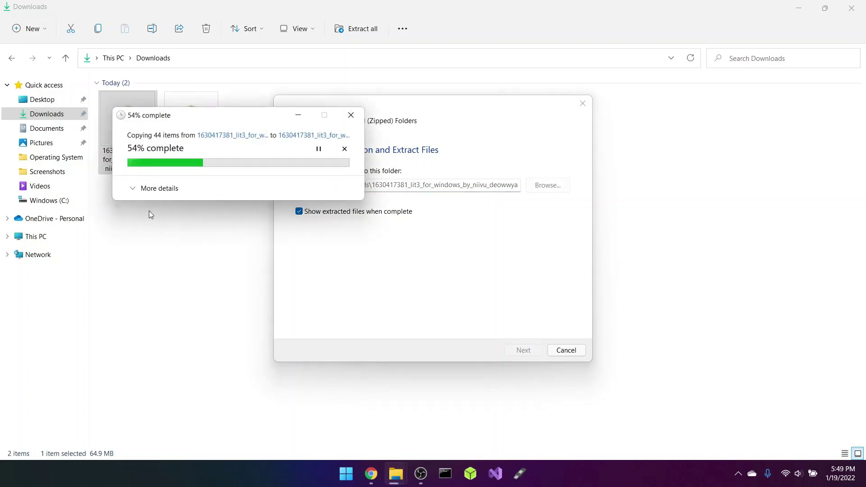
drag(299, 5, 523, 159)
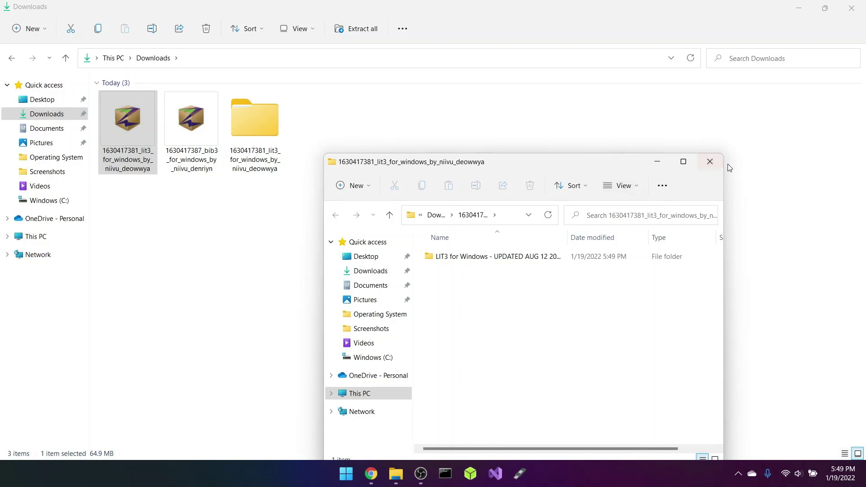
click(715, 170)
click(188, 127)
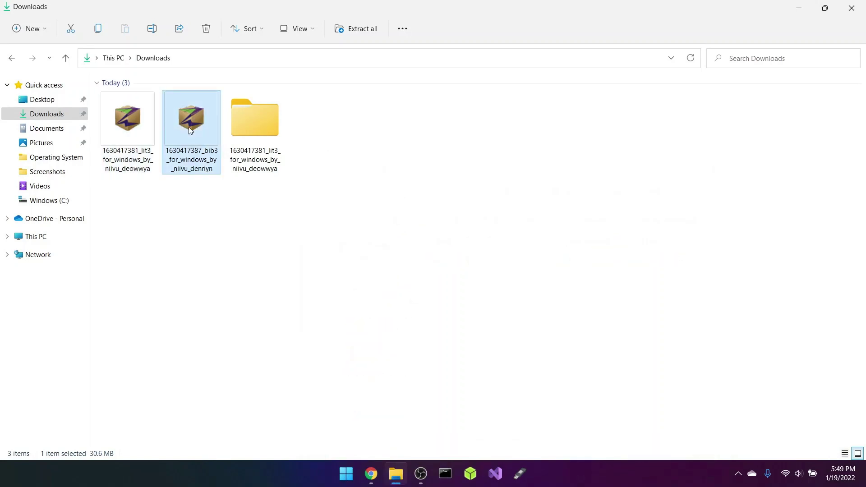
right_click(188, 126)
click(256, 201)
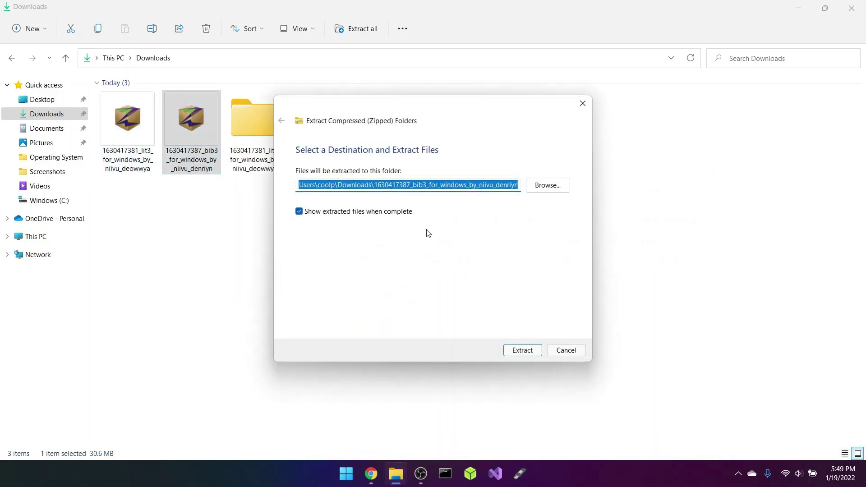
click(522, 351)
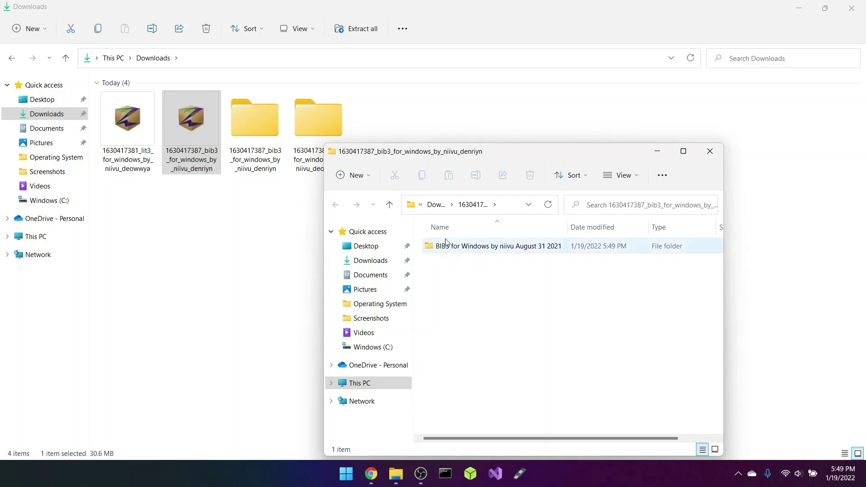
click(710, 151)
Delete the downloaded LIT3 and BIB3 archives from Downloads, keeping the two extracted folders
drag(536, 205, 213, 230)
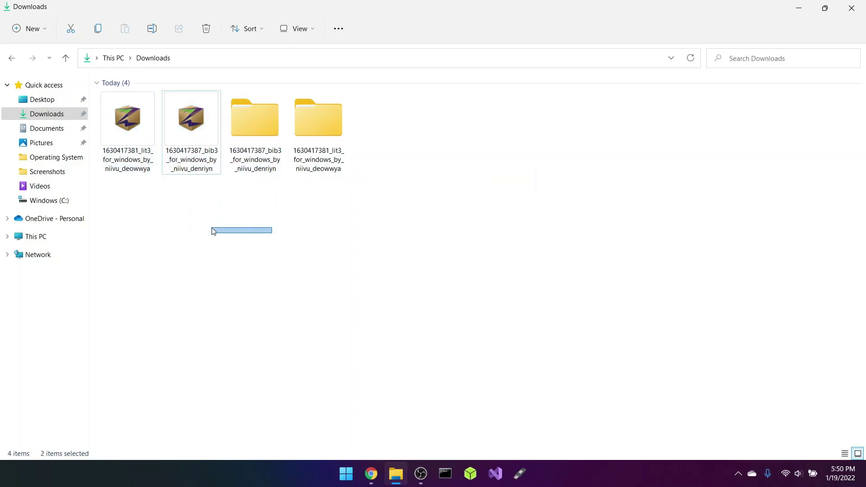
drag(176, 199, 118, 132)
right_click(121, 133)
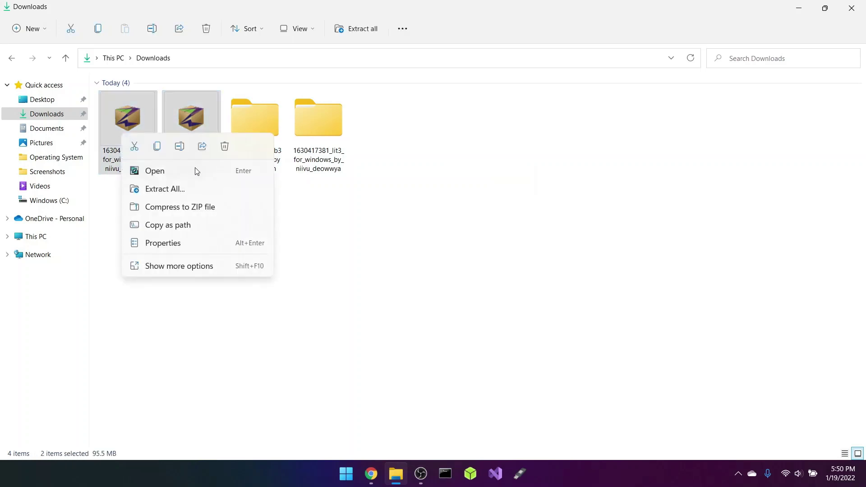
click(225, 147)
drag(322, 230, 167, 197)
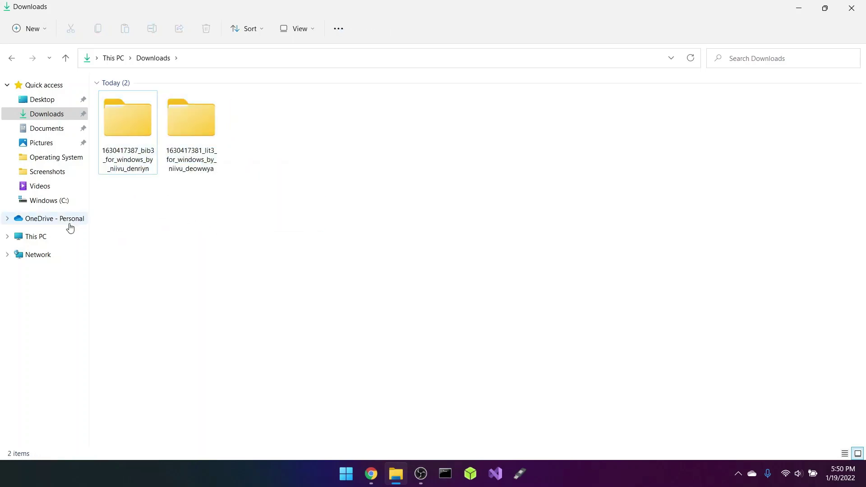
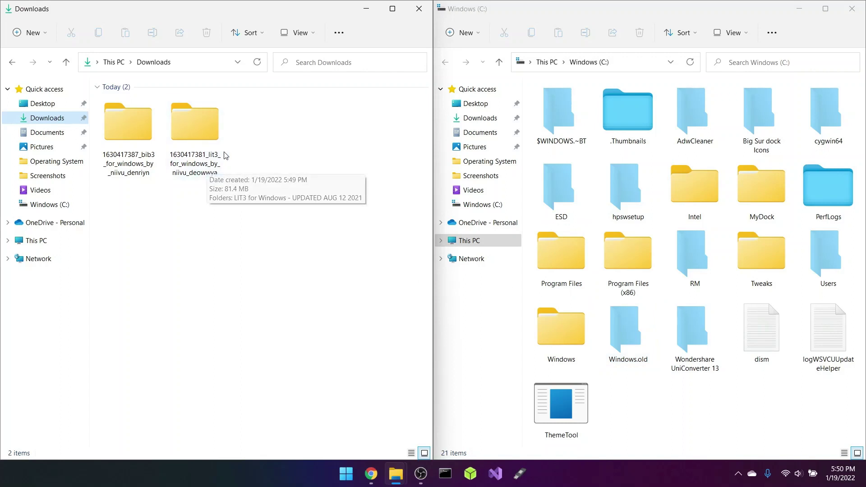
In the extracted LIT3 theme's Windows Themes folder, select the LIT3 folder and the LIT3 MAC NA and LIT3 MAC theme files
double_click(216, 153)
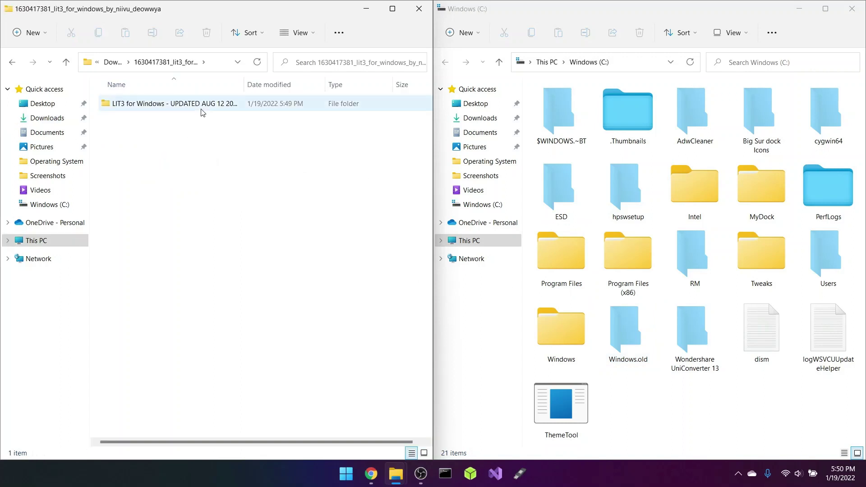
double_click(205, 107)
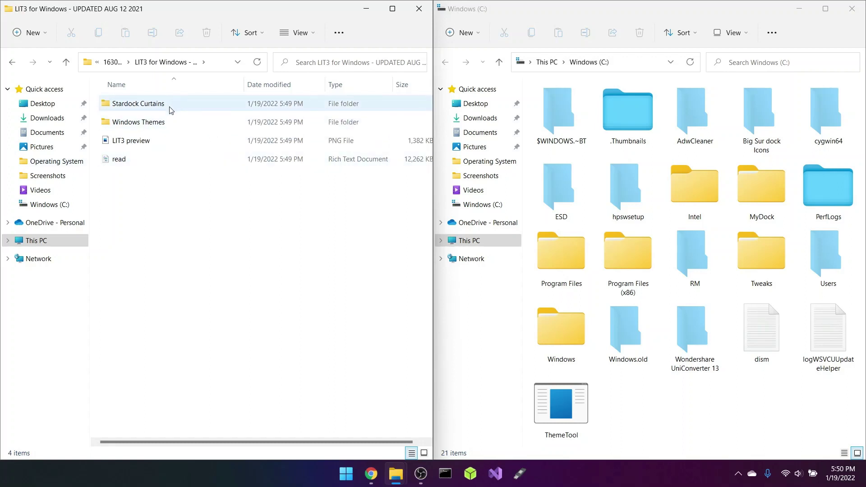
double_click(173, 123)
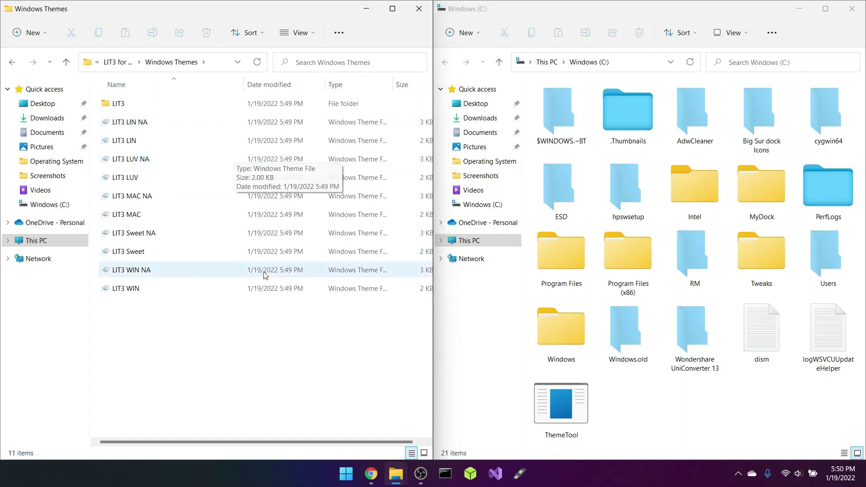
click(131, 107)
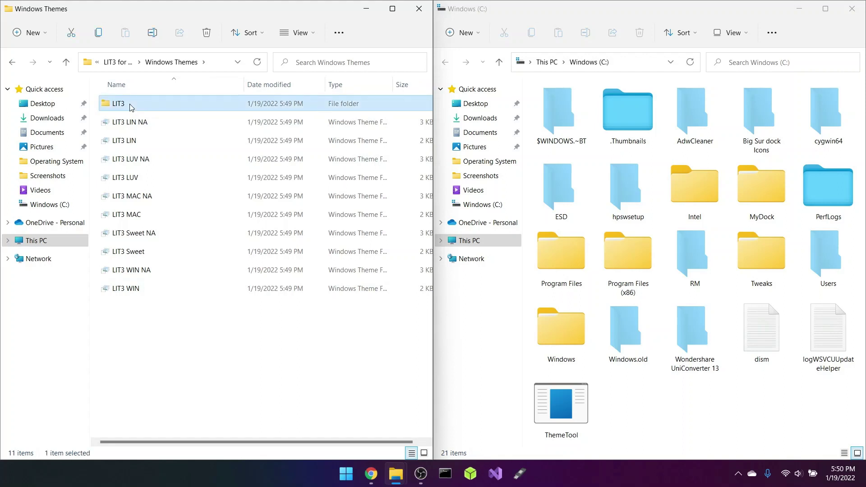
ctrl+click(141, 204)
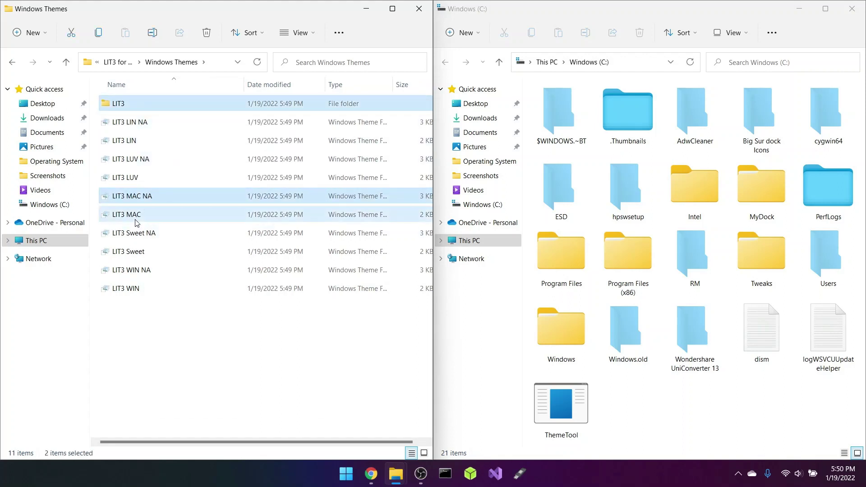
ctrl+click(137, 216)
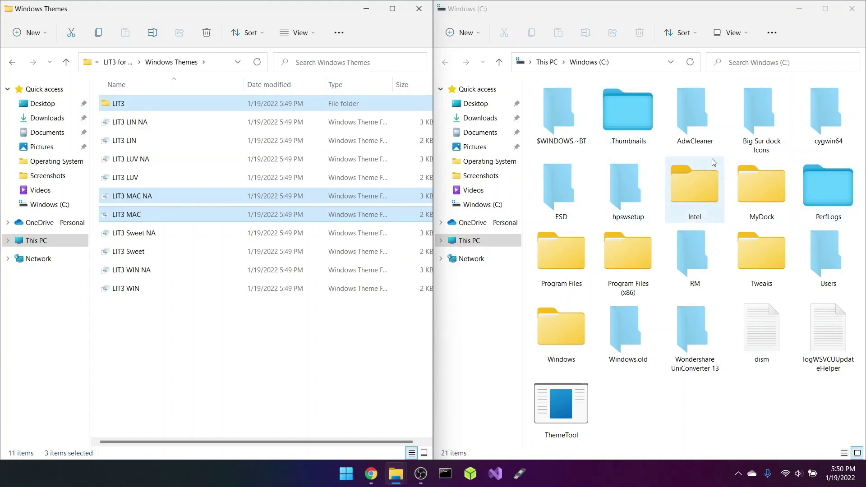
Open the Windows\Resources\Themes folder on drive C in the second File Explorer window
double_click(544, 340)
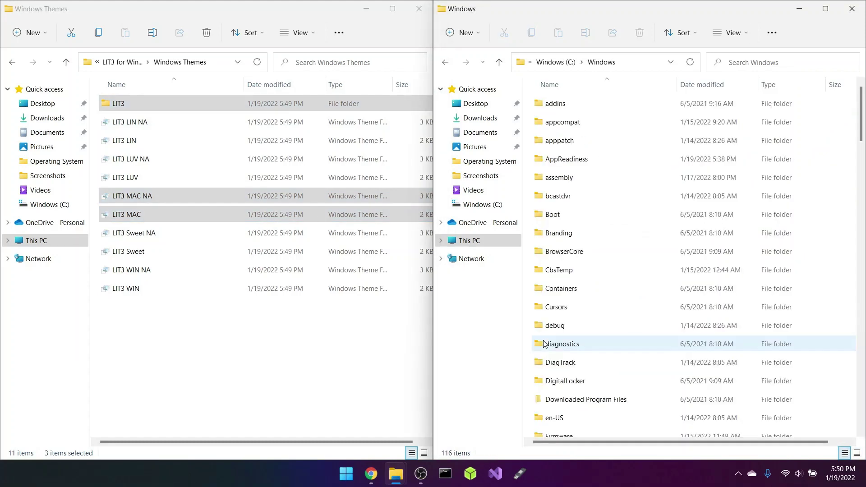
scroll(667, 268, down, 3)
scroll(655, 294, down, 11)
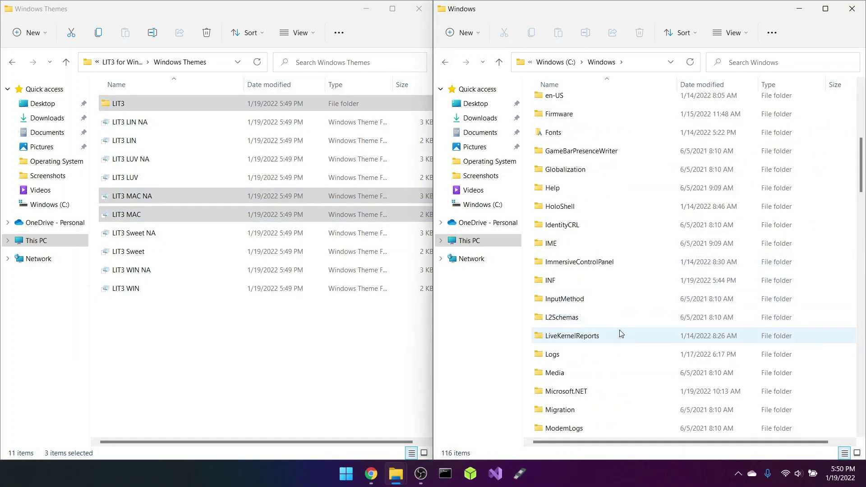
scroll(612, 342, down, 8)
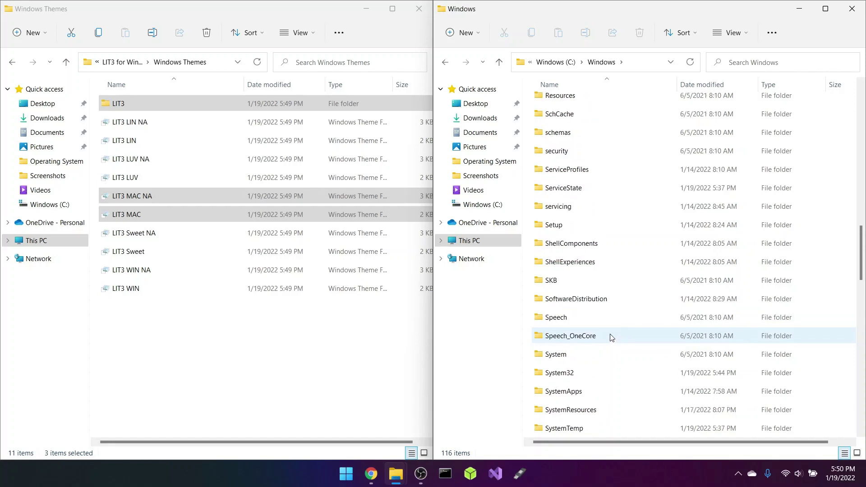
scroll(599, 350, down, 1)
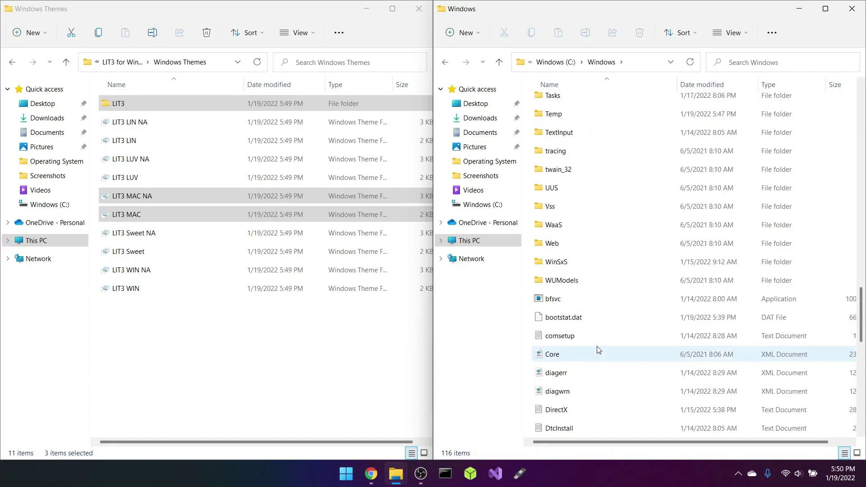
scroll(598, 344, up, 3)
scroll(560, 172, up, 6)
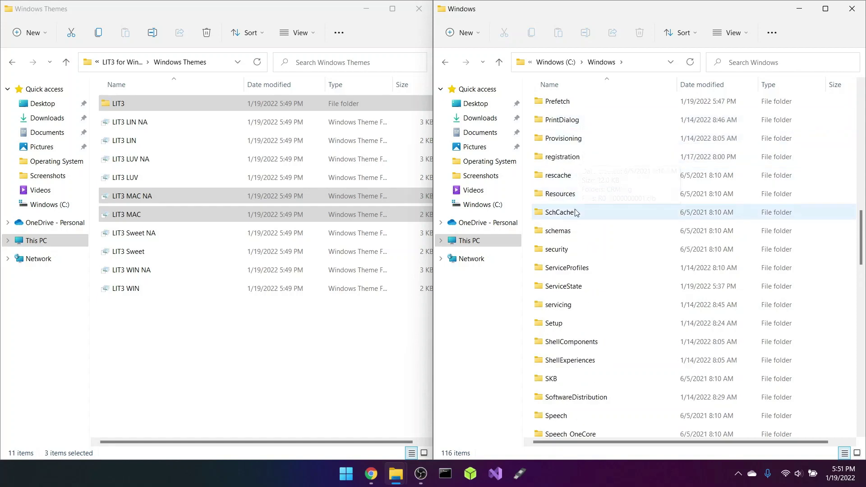
double_click(577, 194)
double_click(599, 128)
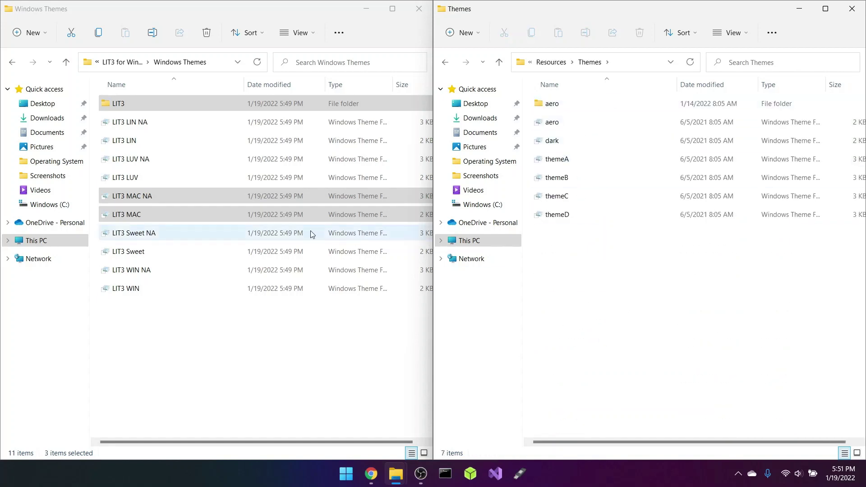
Move the selected LIT3 folder and two LIT3 MAC theme files into Resources\Themes, granting administrator permission for each item
drag(226, 100, 645, 283)
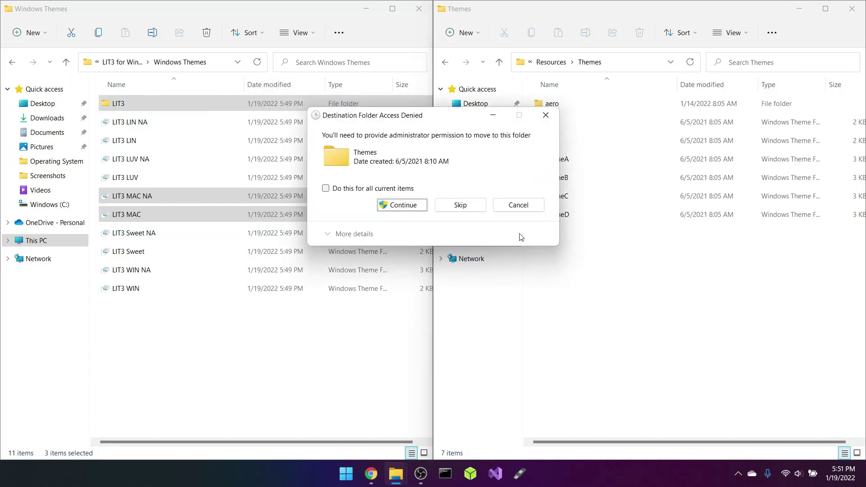
click(399, 206)
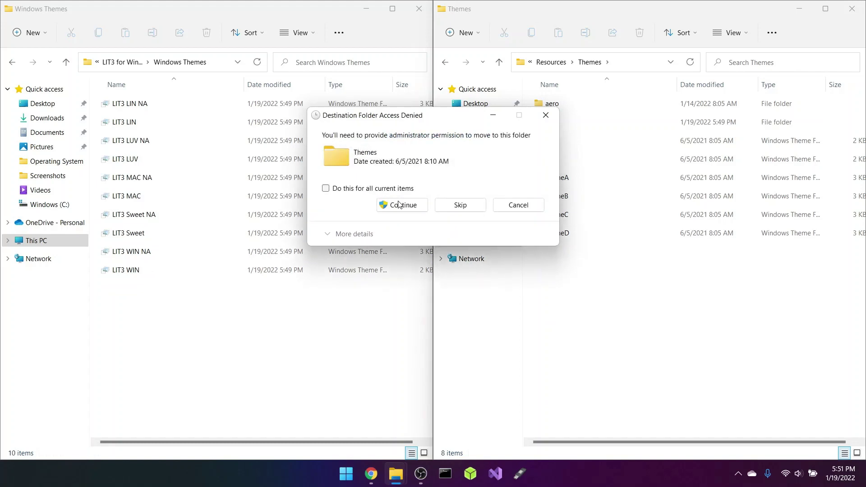
click(401, 205)
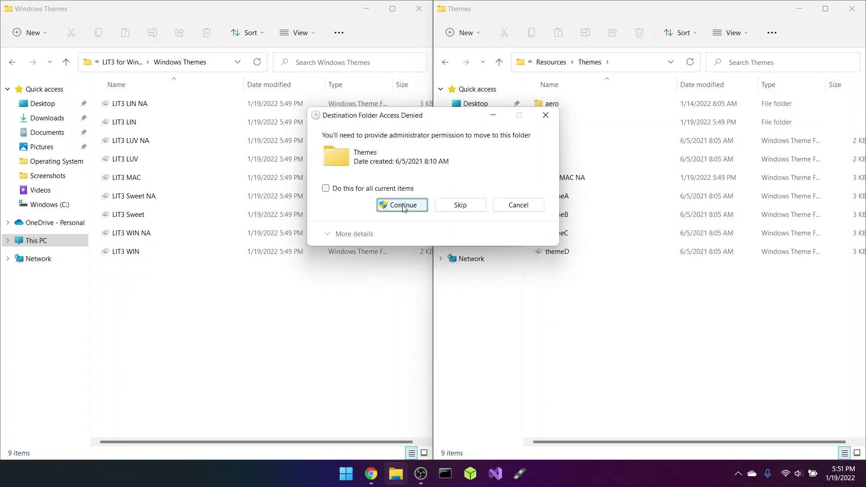
click(400, 204)
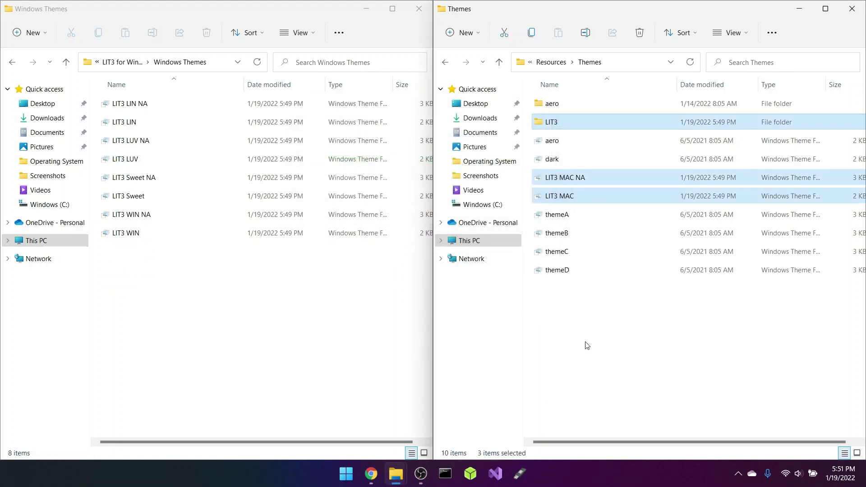
click(567, 338)
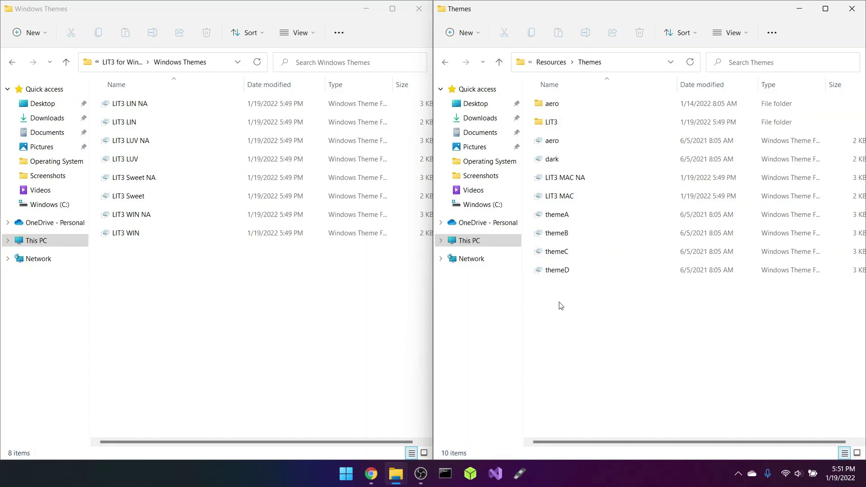
Return to Downloads and open the Dark Mode only (less buggy) folder within the BIB3 theme's Windows 10+11 Themes folder
click(306, 309)
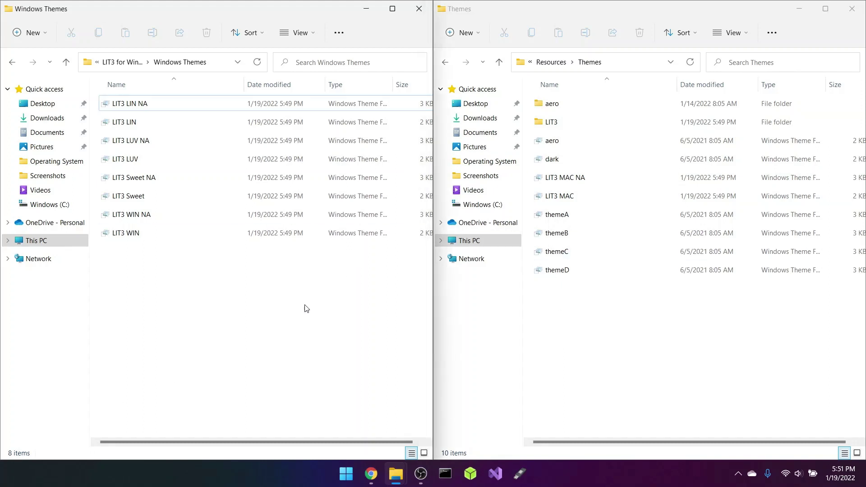
click(36, 119)
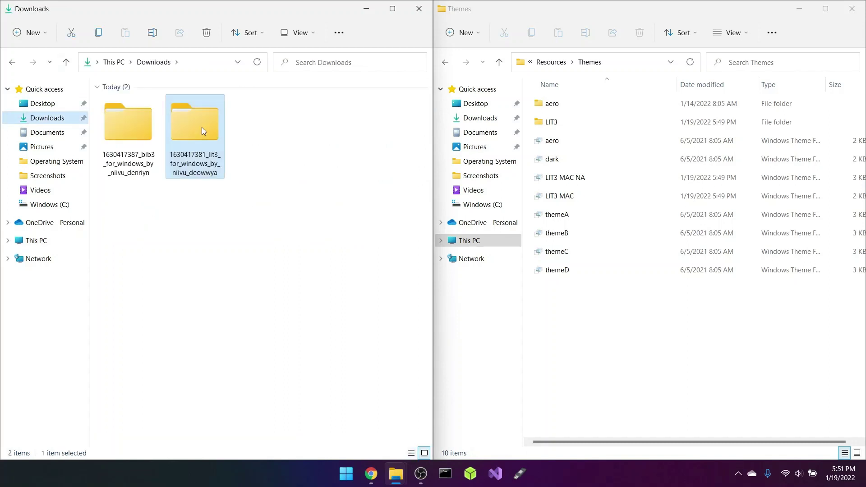
double_click(143, 159)
click(175, 100)
double_click(175, 100)
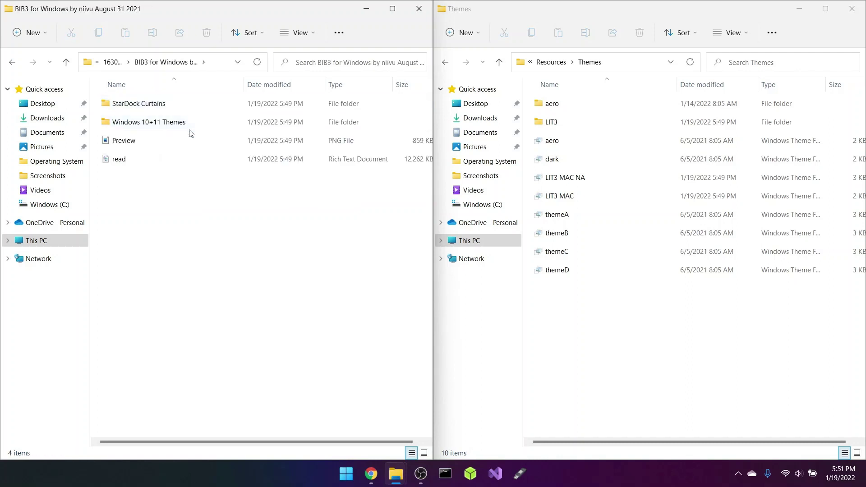
double_click(191, 123)
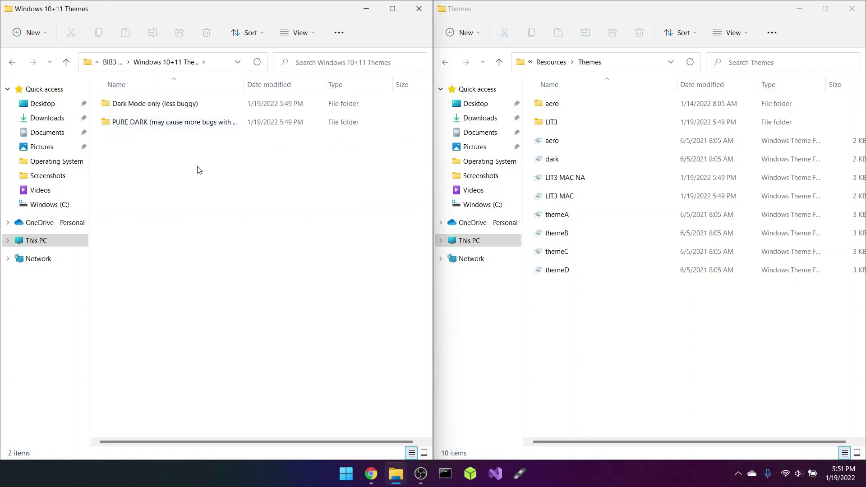
double_click(194, 107)
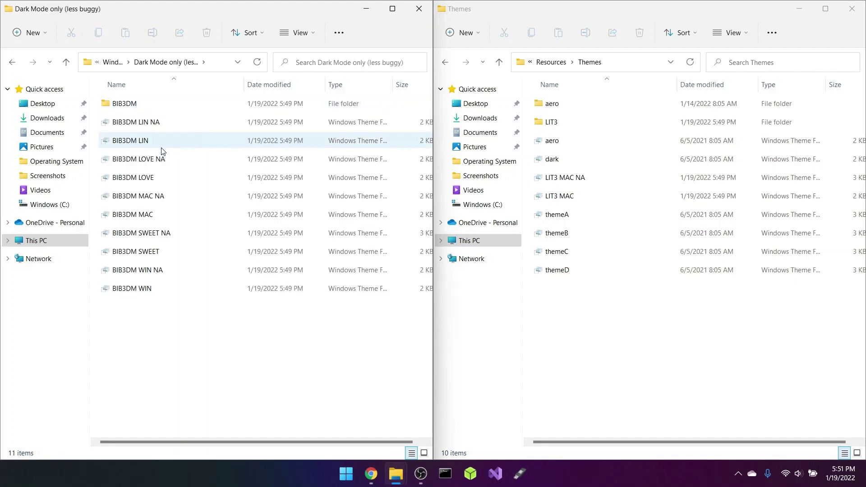
Move the BIB3DM folder and the BIB3DM MAC NA and BIB3DM MAC theme files into Resources\Themes, granting administrator permission for each item
click(165, 110)
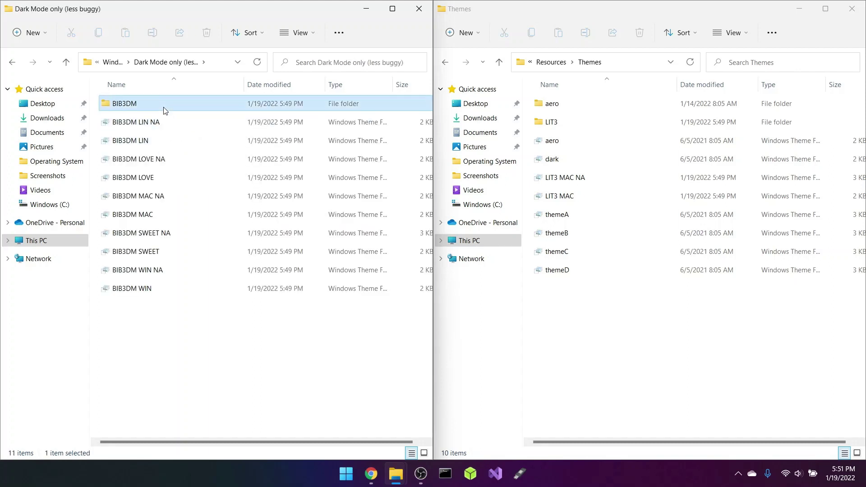
ctrl+click(148, 202)
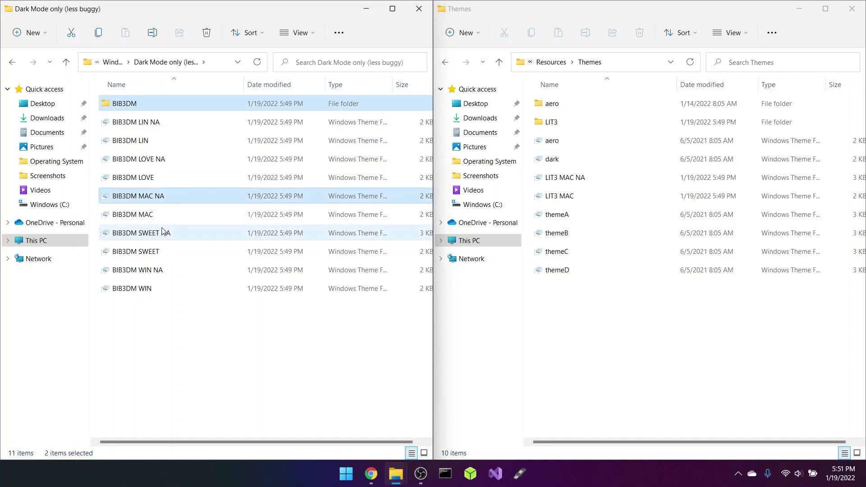
ctrl+click(159, 219)
drag(188, 110, 611, 323)
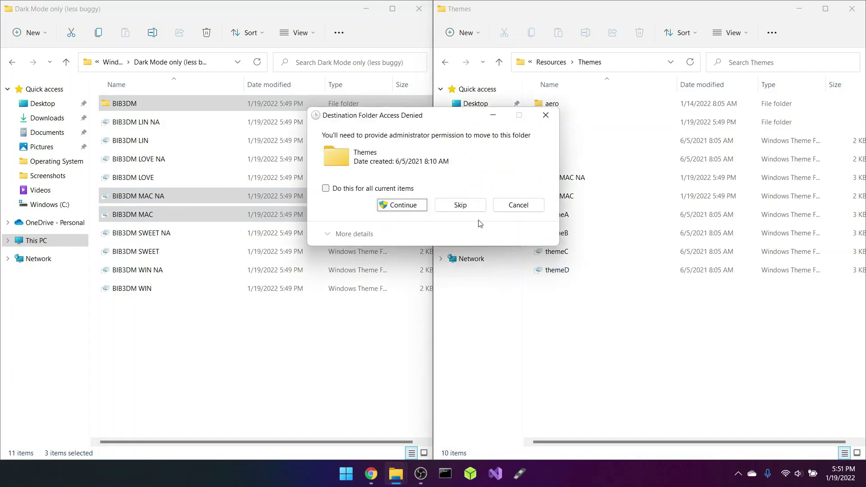
click(401, 207)
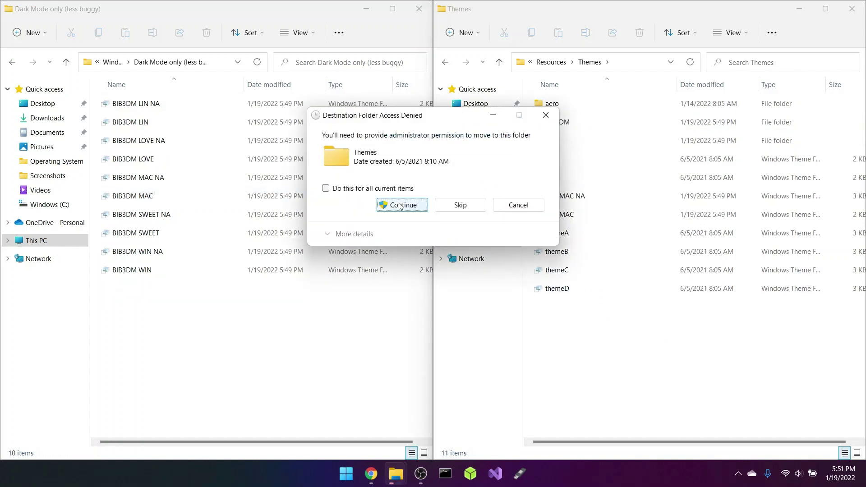
click(400, 206)
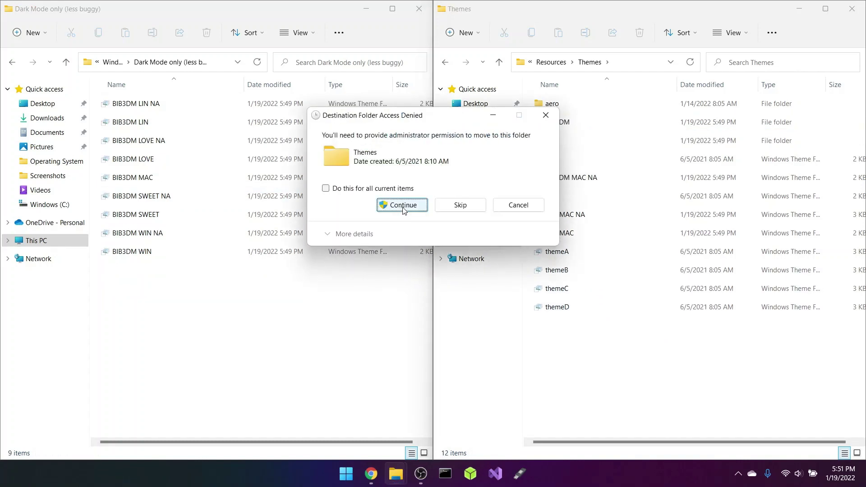
click(403, 207)
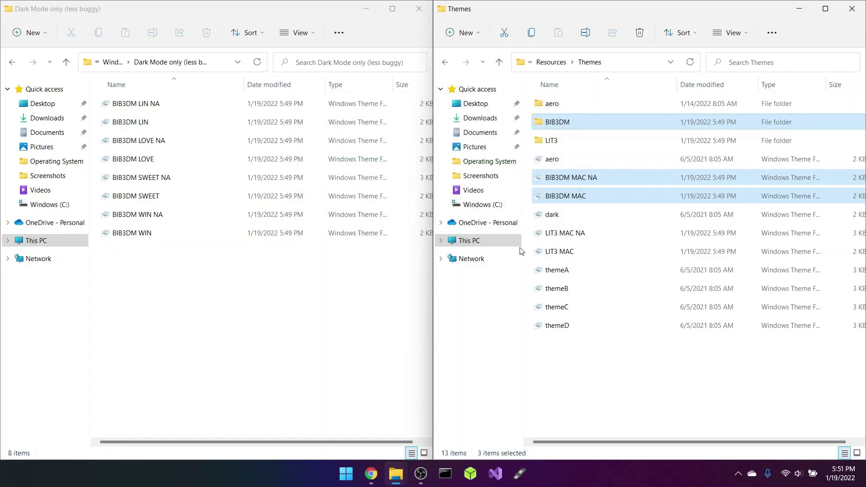
Close the Dark Mode only (less buggy) window, maximize the Themes window and clear its file selection
click(419, 8)
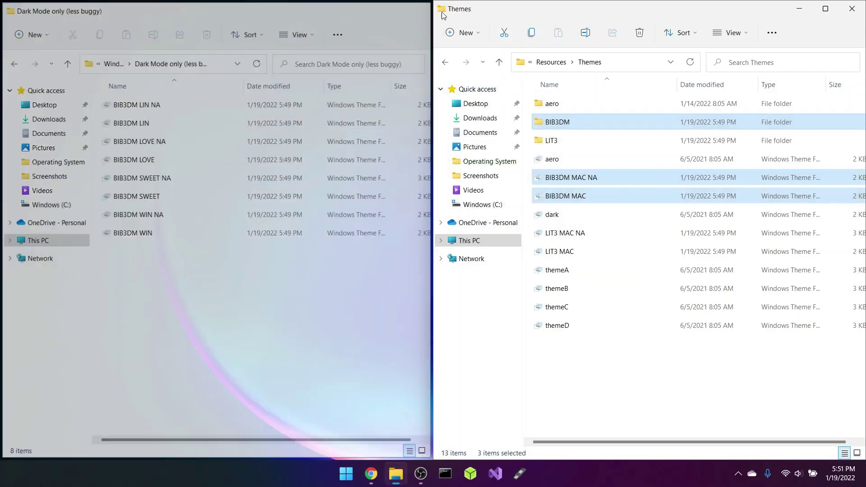
drag(442, 11, 80, 2)
click(613, 225)
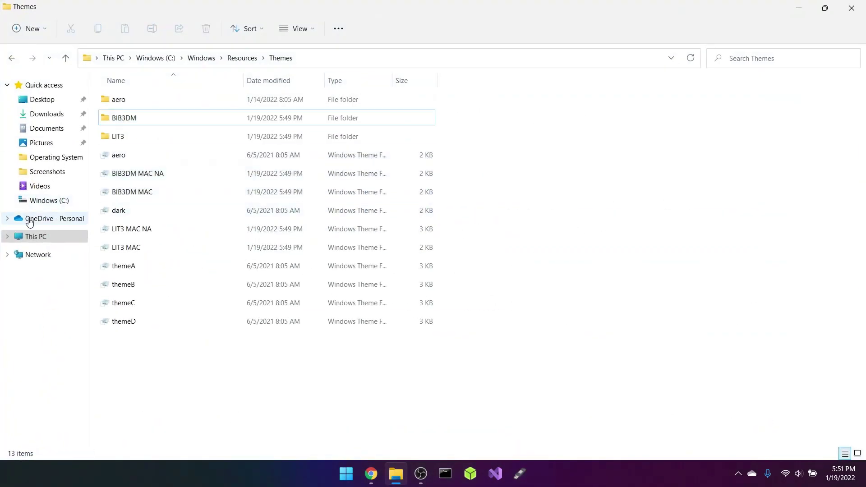
Run ThemeTool from drive C as administrator, accept its license and move its window toward the middle of the screen
click(55, 206)
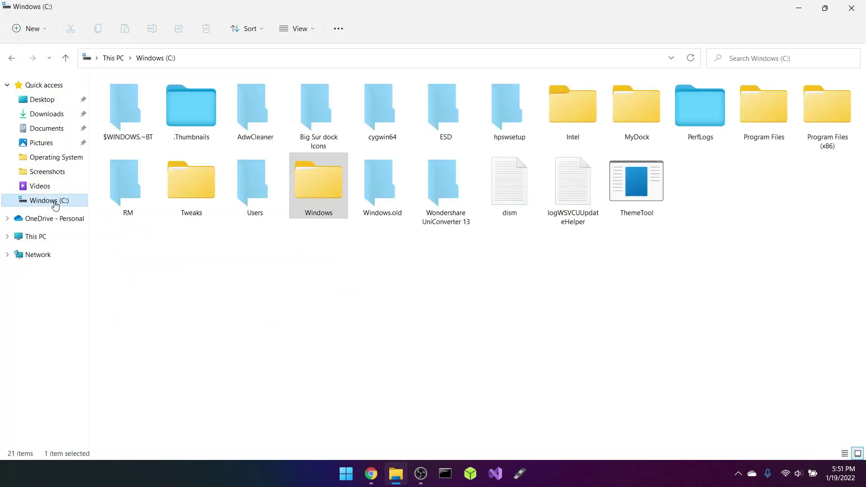
click(625, 197)
right_click(625, 197)
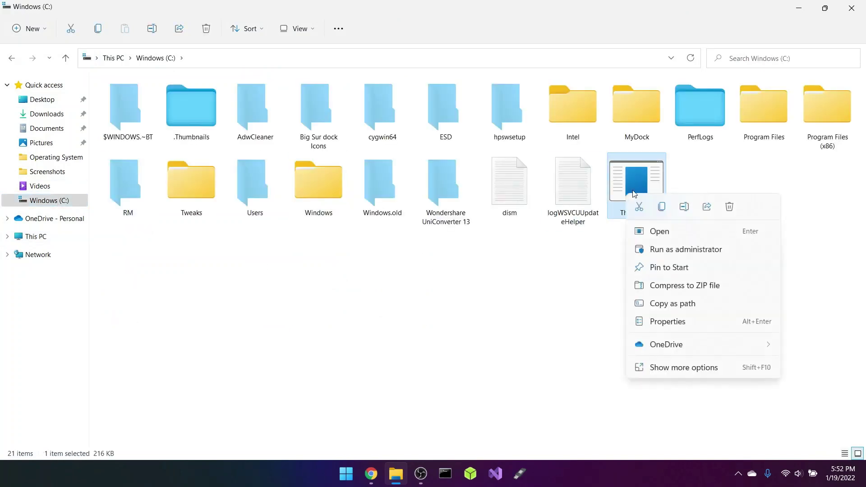
click(711, 251)
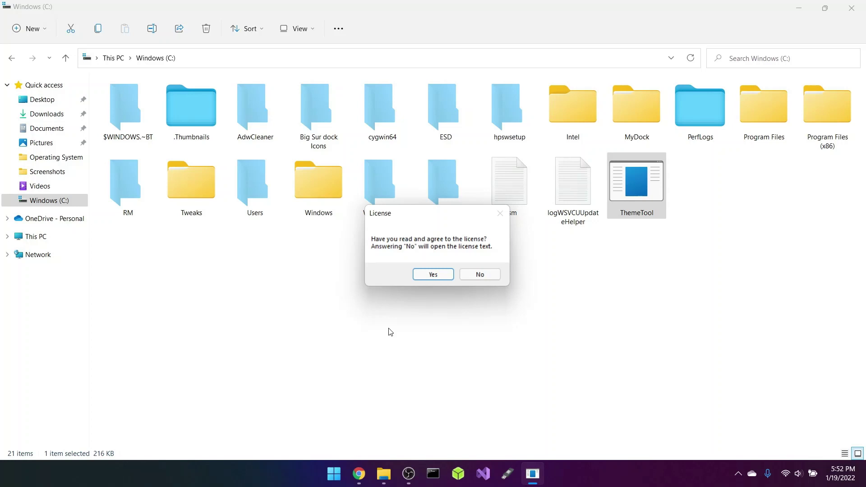
click(433, 275)
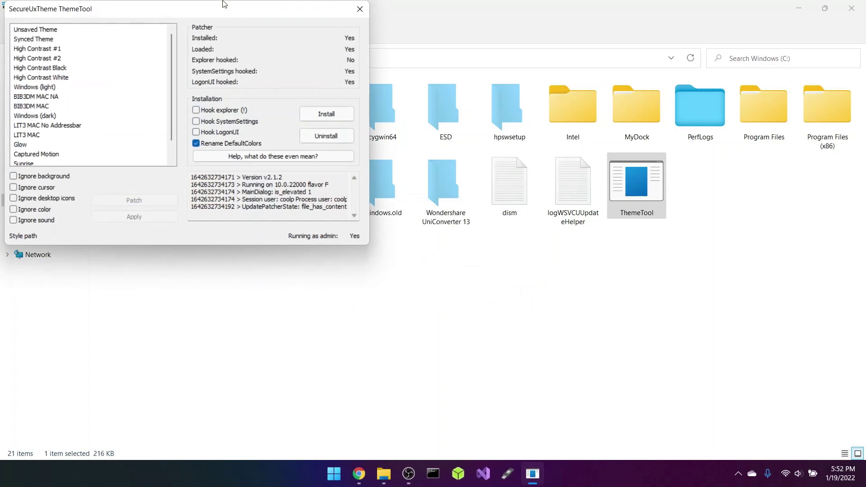
drag(205, 10, 411, 78)
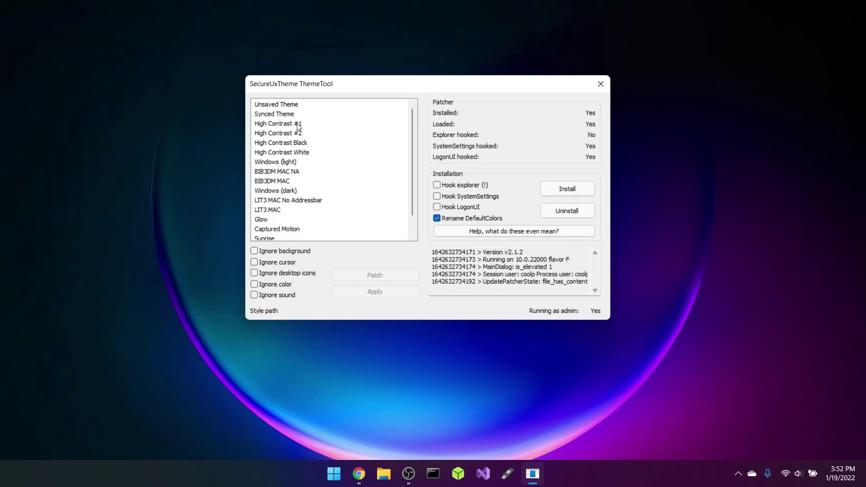
Patch the BIB3DM MAC NA and BIB3DM MAC styles in SecureUxTheme ThemeTool
click(293, 201)
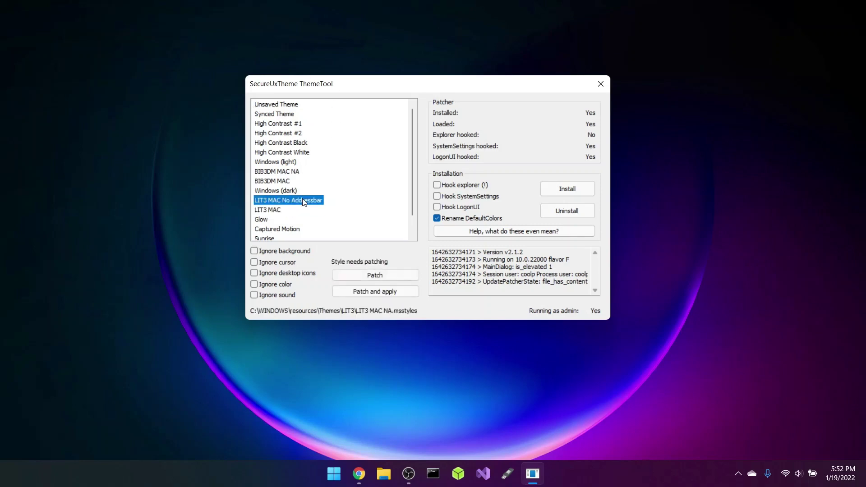
click(290, 172)
click(296, 162)
click(300, 172)
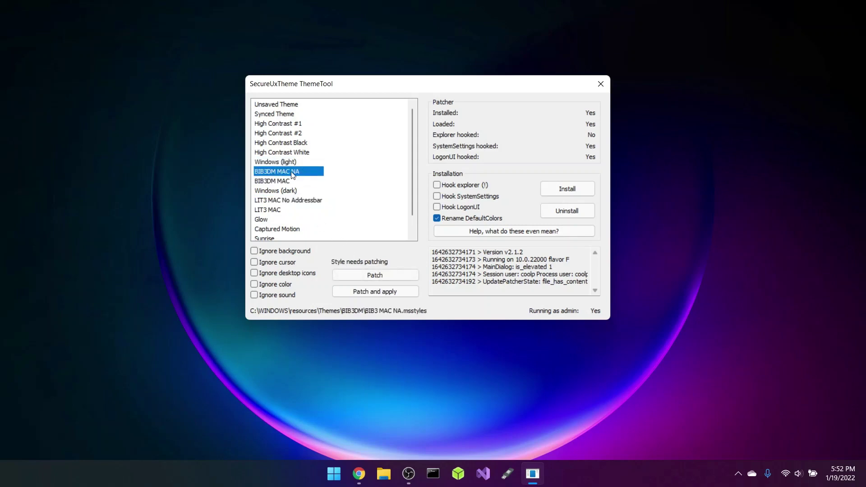
click(367, 275)
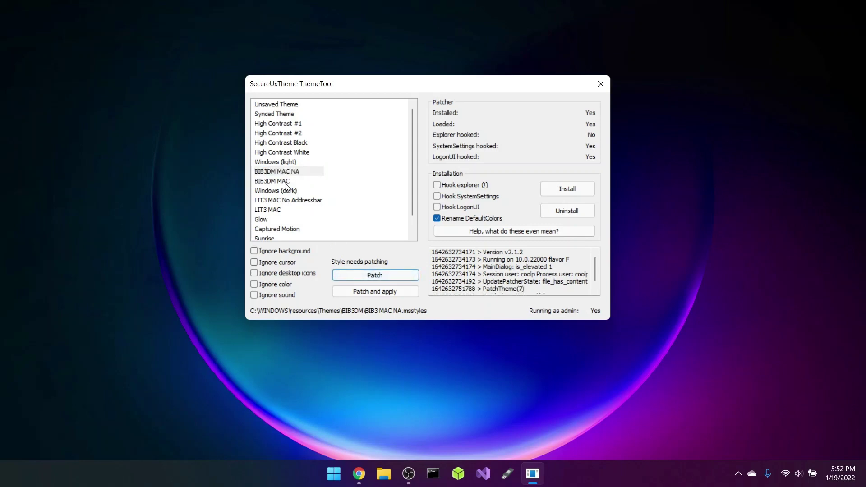
click(286, 183)
click(367, 273)
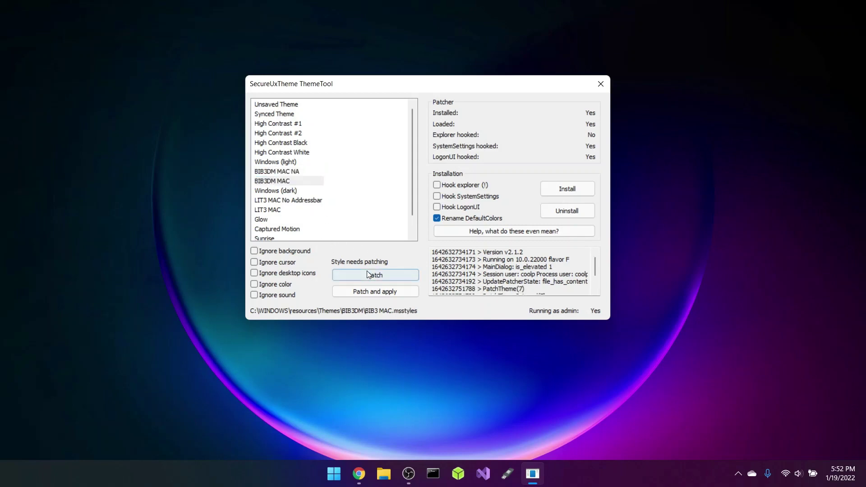
Patch the LIT3 MAC No Addressbar and LIT3 MAC styles
click(315, 201)
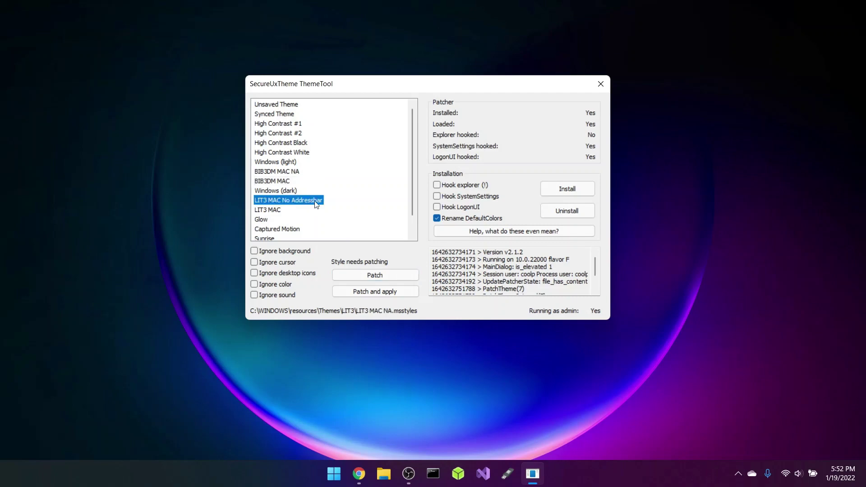
click(369, 273)
click(292, 213)
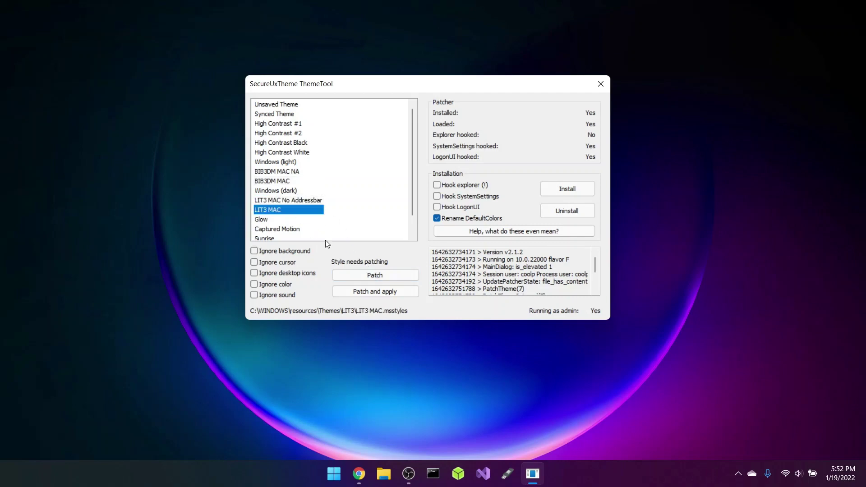
click(368, 274)
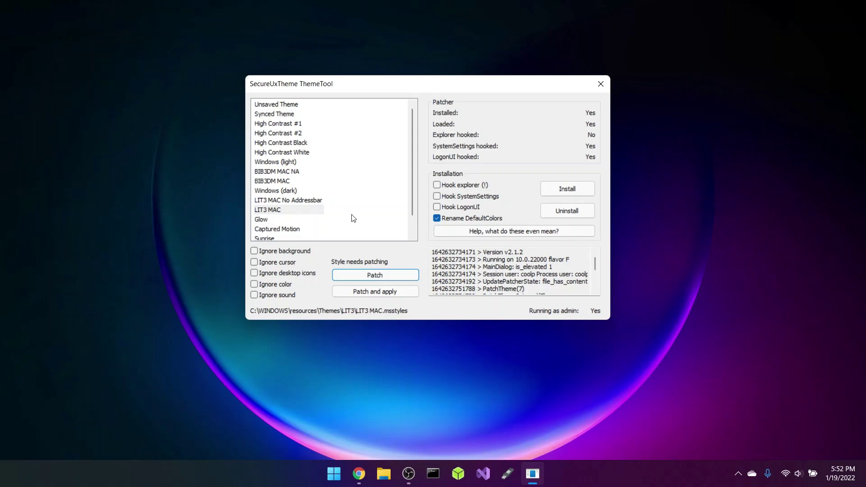
Apply the patched LIT3 MAC theme to Windows
click(297, 213)
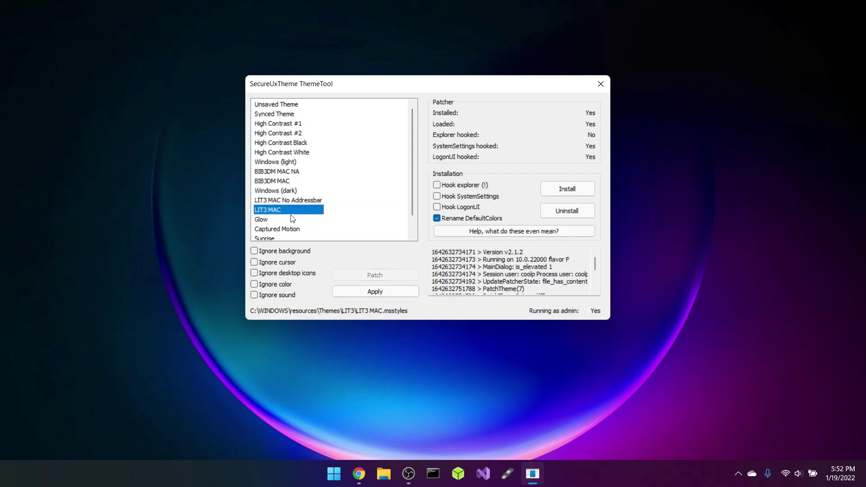
click(375, 291)
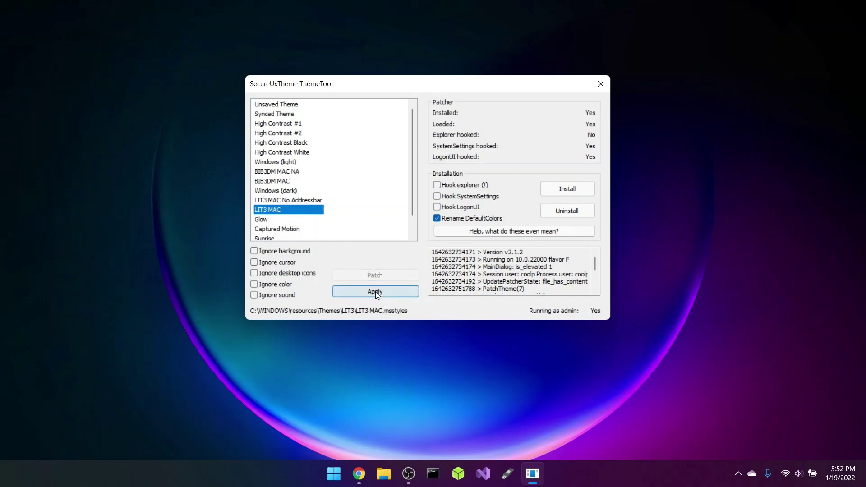
click(371, 294)
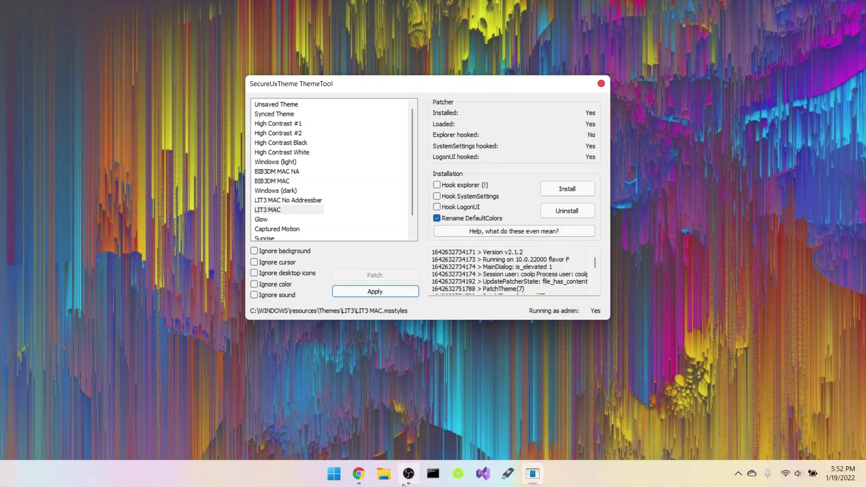
Check the themed title bar buttons on the OBS window, and close ThemeTool
click(407, 479)
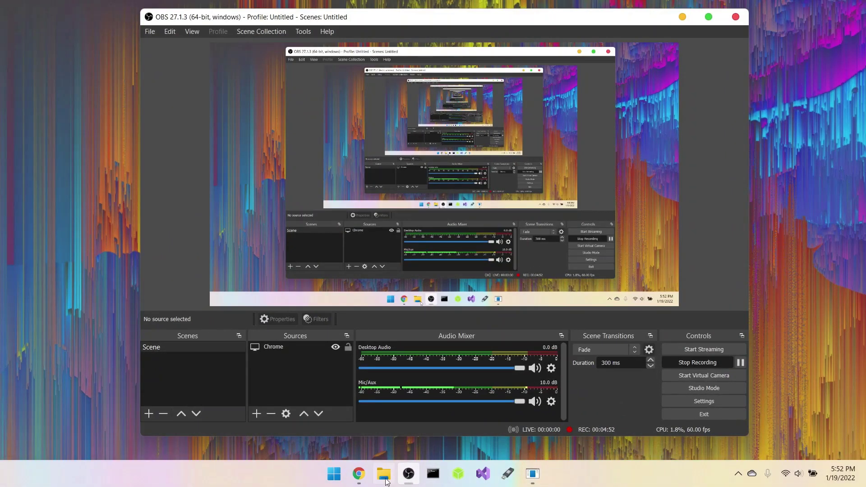
click(533, 474)
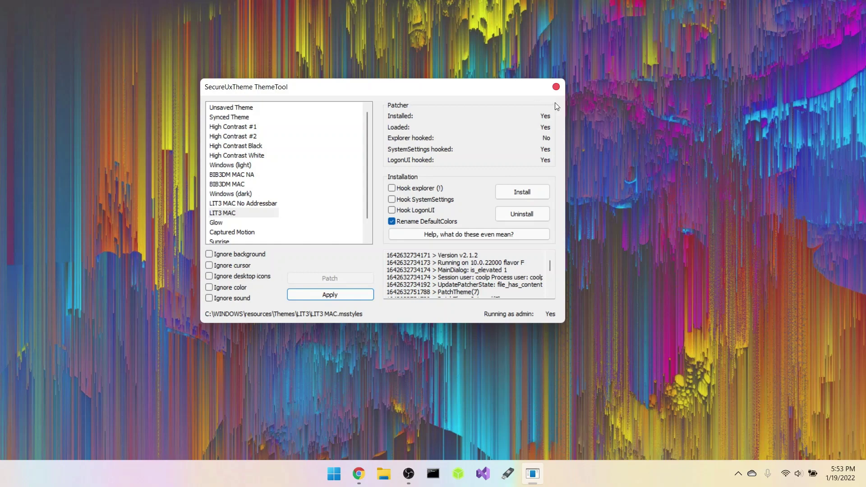
click(556, 86)
Examine the applied theme on the desktop's context menu and on a File Explorer window over Chrome, closing that window when done
right_click(445, 368)
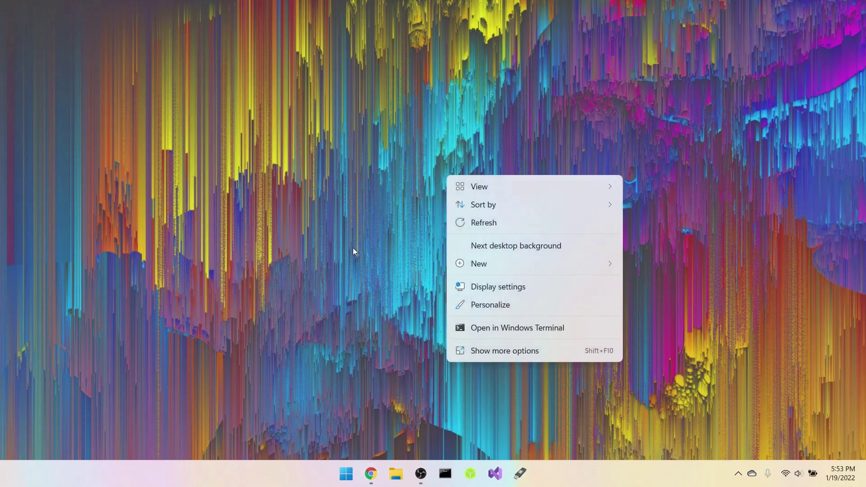
right_click(353, 248)
click(286, 230)
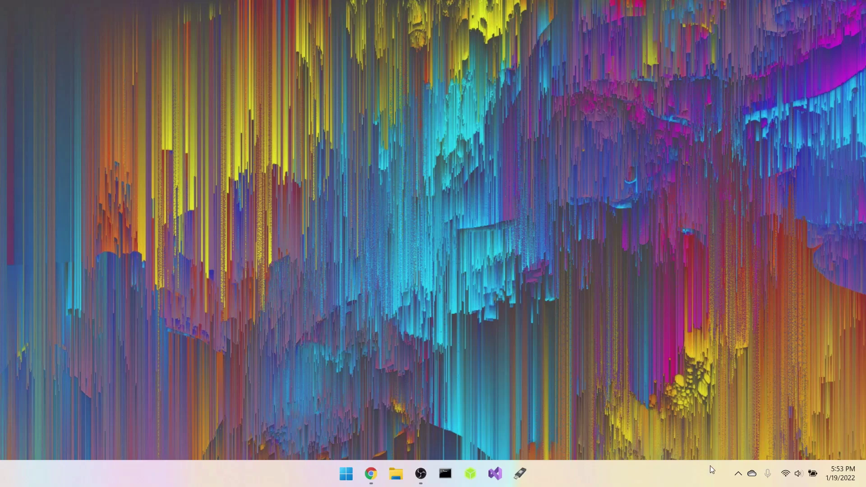
click(377, 465)
click(396, 474)
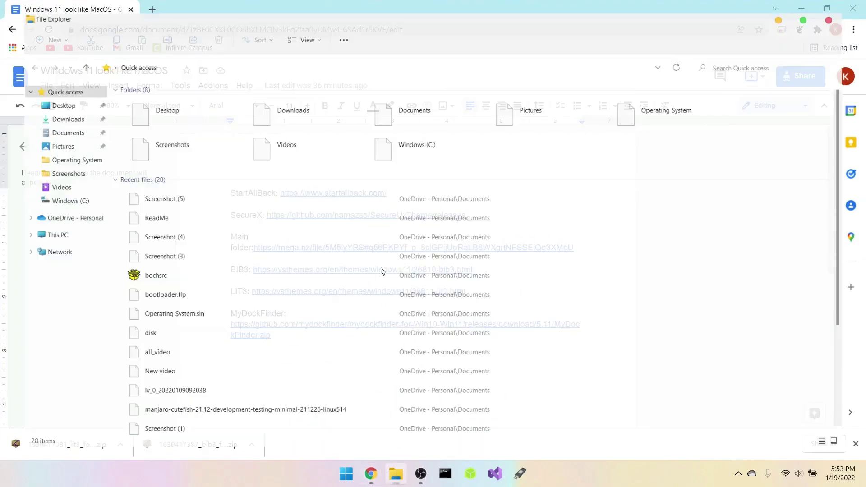
drag(348, 6, 334, 56)
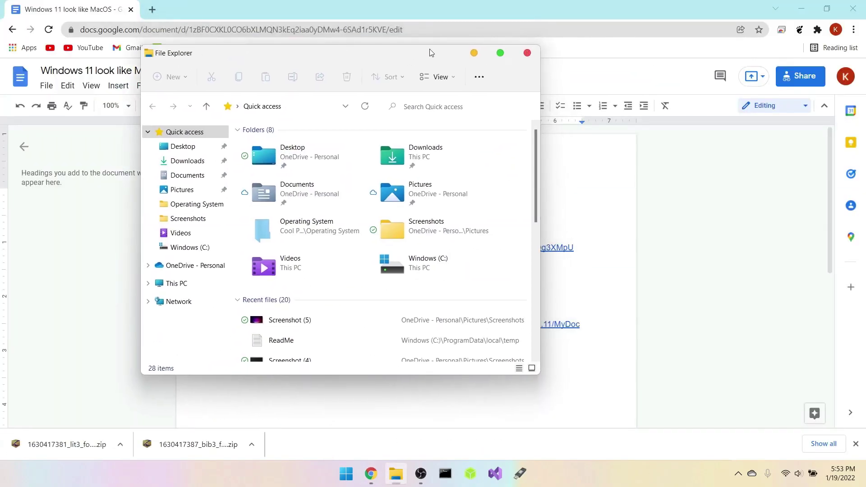
drag(429, 53, 401, 1)
click(851, 6)
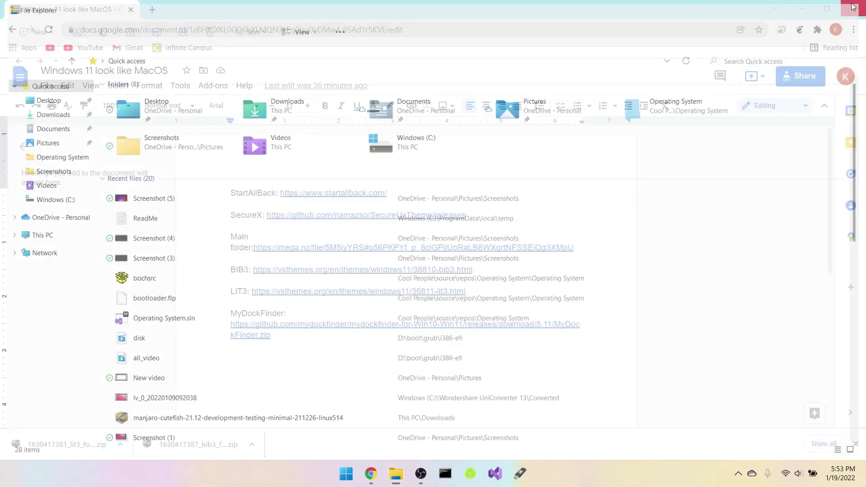
Open the Main folder MEGA link from the Google document and save Make Windows 11 Look Like macOS (Tech Rifle).zip to the computer
click(856, 444)
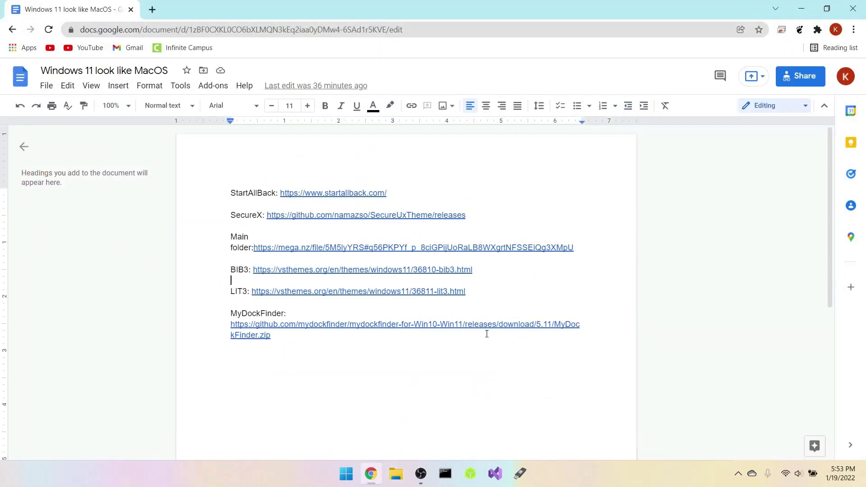
drag(227, 235, 247, 246)
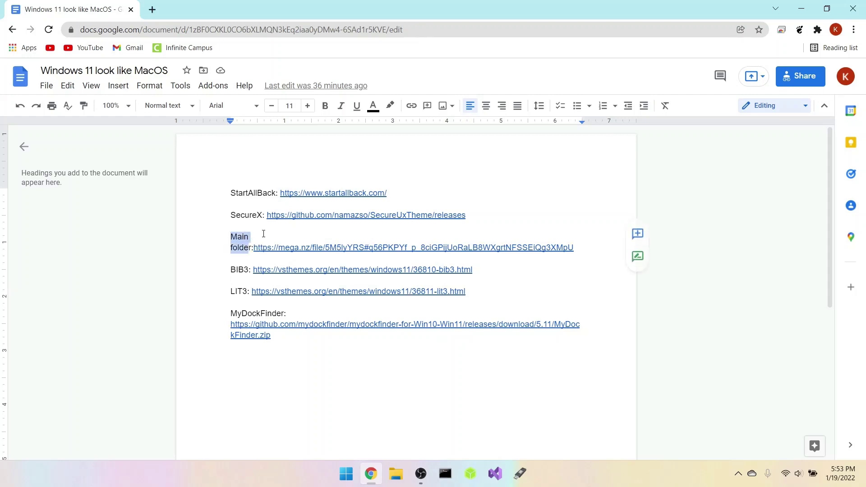
click(263, 234)
click(294, 251)
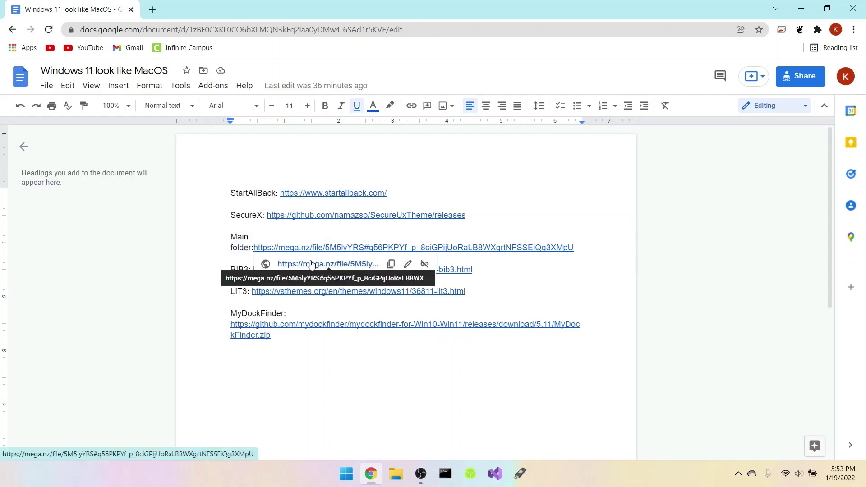
click(271, 263)
click(227, 3)
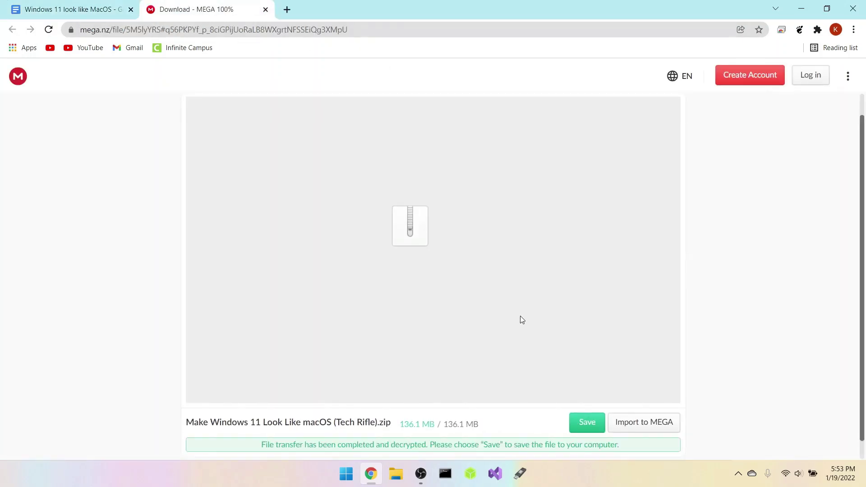
click(594, 426)
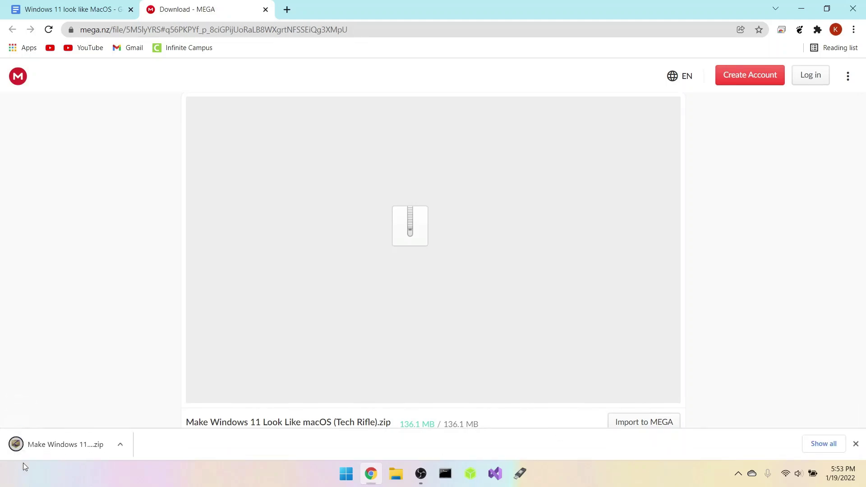
Close the MEGA download page, minimize Chrome, and open the Downloads folder in a maximized File Explorer window
click(265, 9)
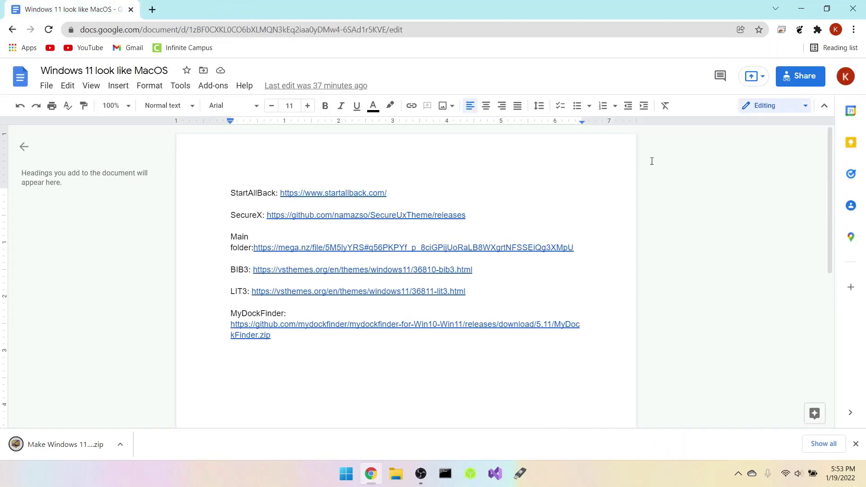
click(802, 9)
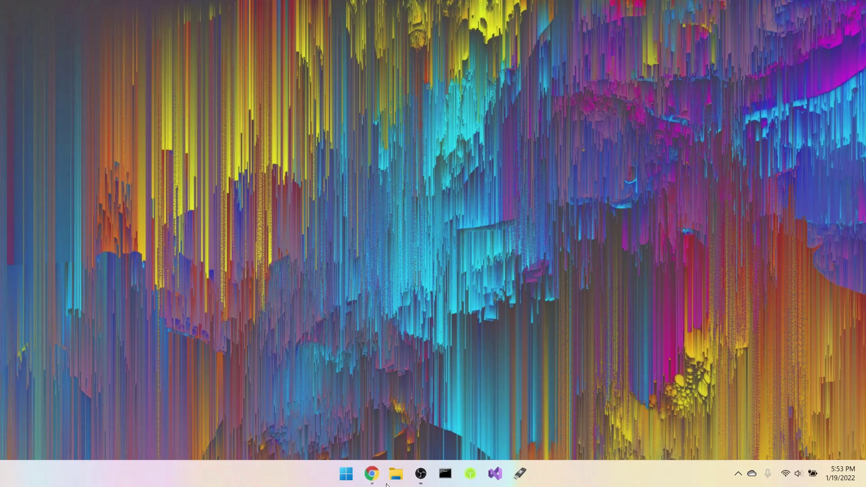
click(396, 474)
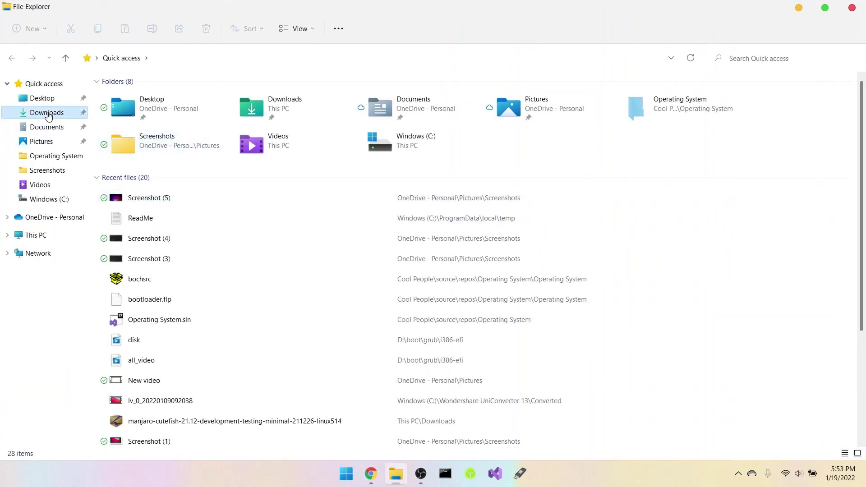
click(47, 113)
double_click(271, 7)
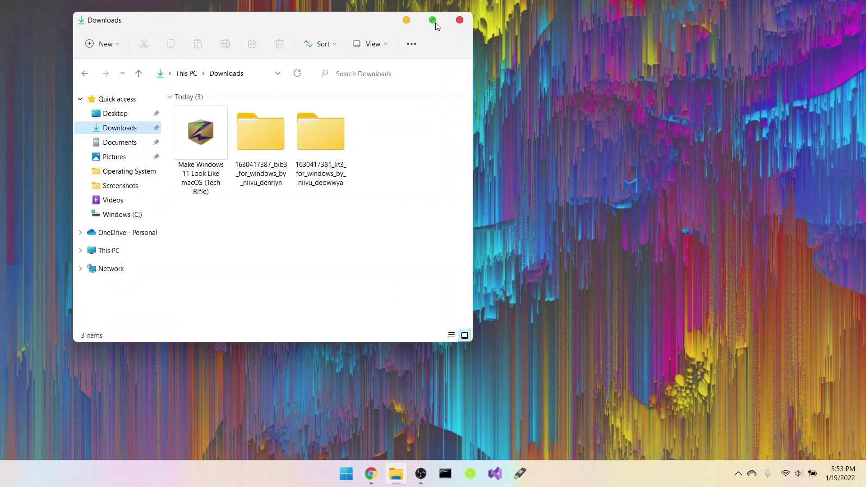
click(432, 20)
Delete the extracted BIB3 and LIT3 theme folders from Downloads
mouse_move(128, 117)
mouse_down()
mouse_move(329, 199)
mouse_move(125, 124)
mouse_up()
drag(293, 192, 206, 127)
click(289, 140)
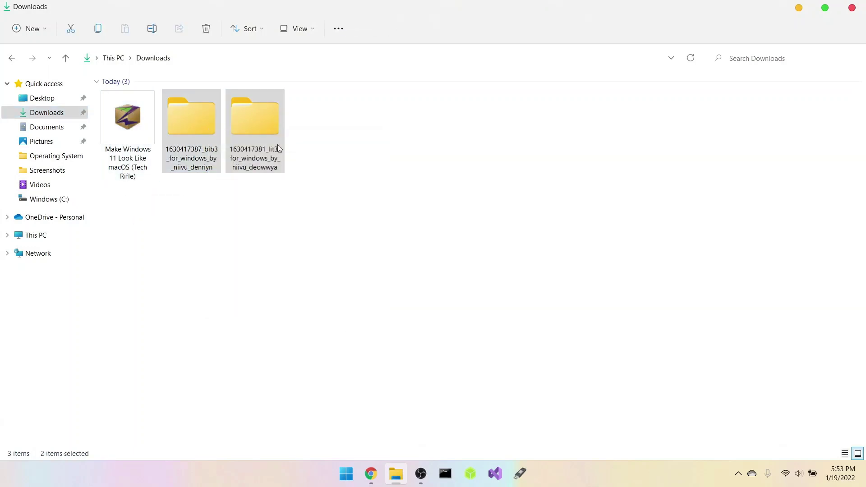
Extract the entire Make Windows 11 Look Like macOS (Tech Rifle) archive, keeping the suggested destination in Downloads
click(129, 114)
right_click(129, 114)
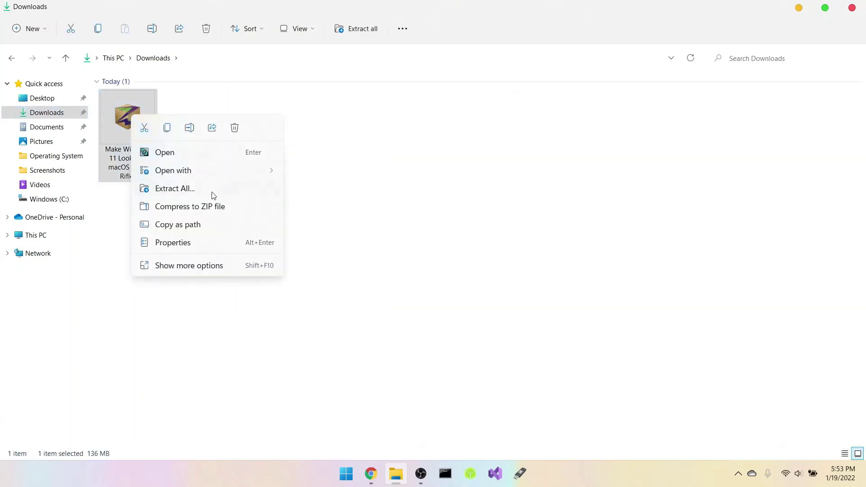
click(199, 190)
click(523, 353)
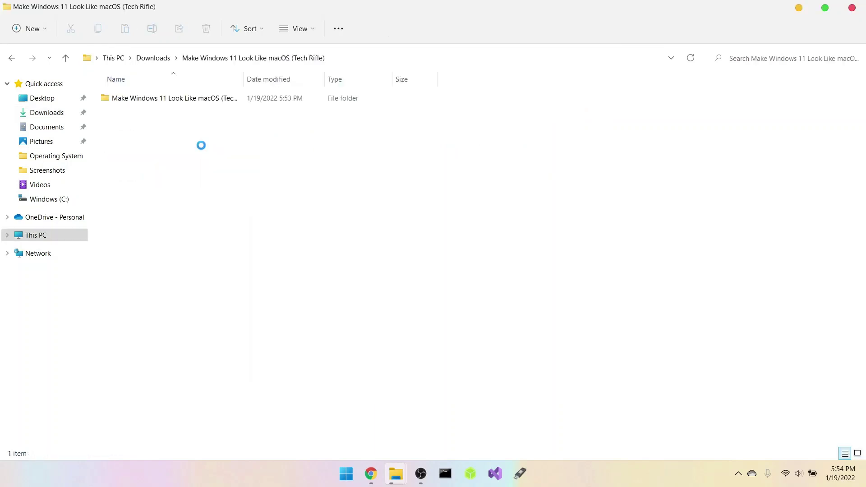
Look through the partly extracted folder in Downloads and check the archive's extraction progress
double_click(227, 101)
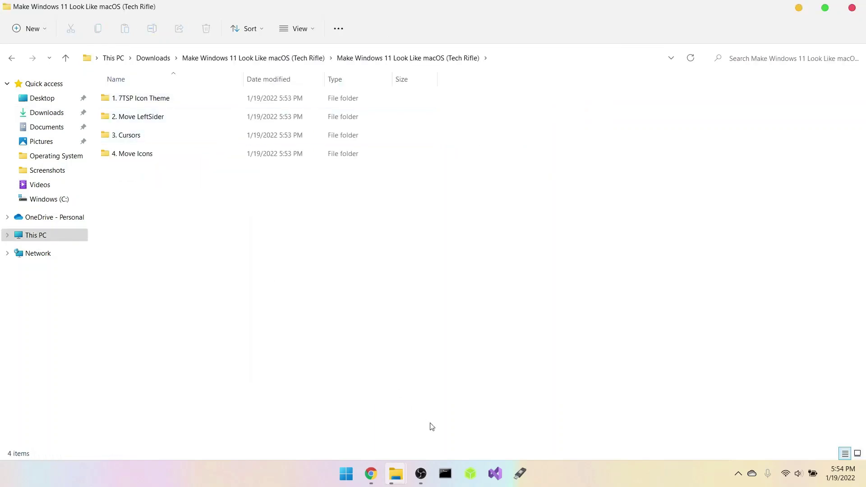
click(114, 58)
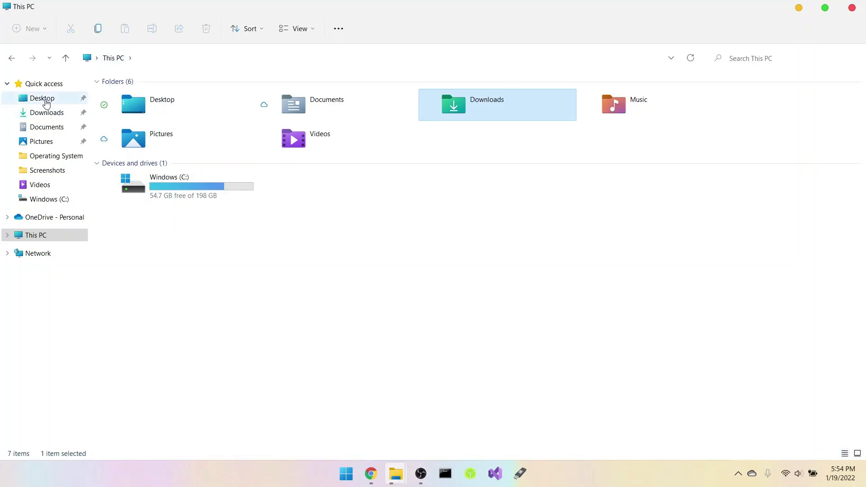
click(44, 118)
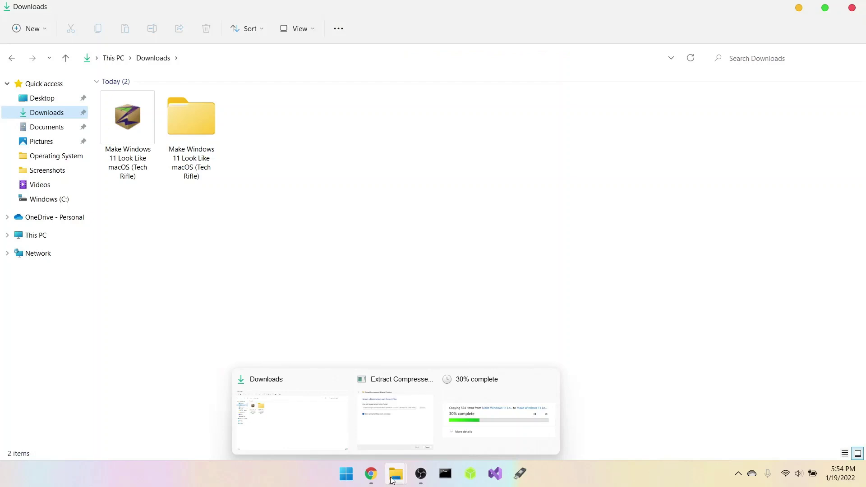
click(460, 430)
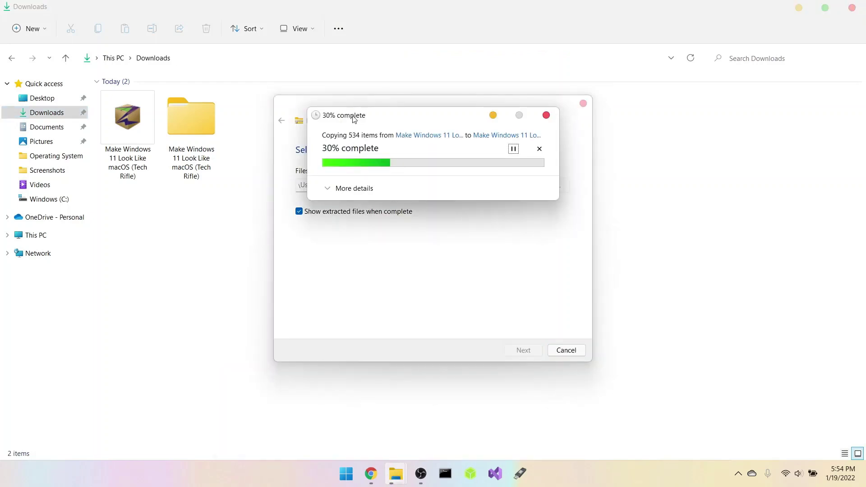
double_click(218, 133)
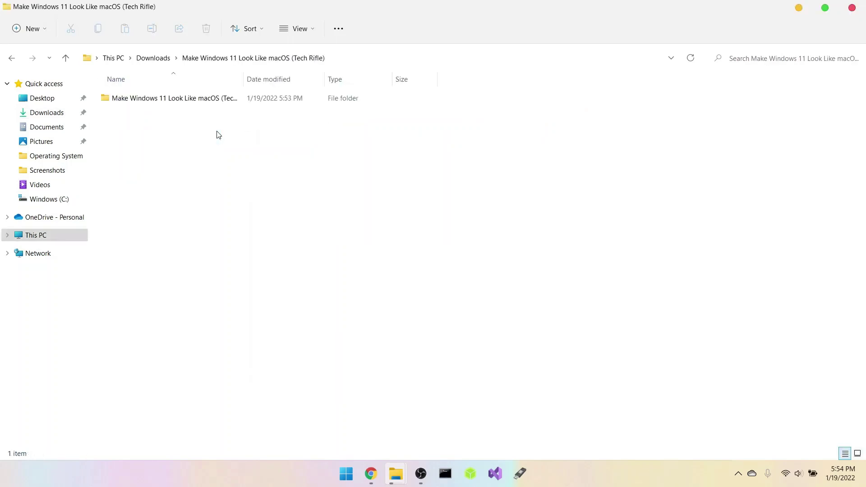
double_click(218, 100)
drag(171, 166, 128, 213)
click(113, 58)
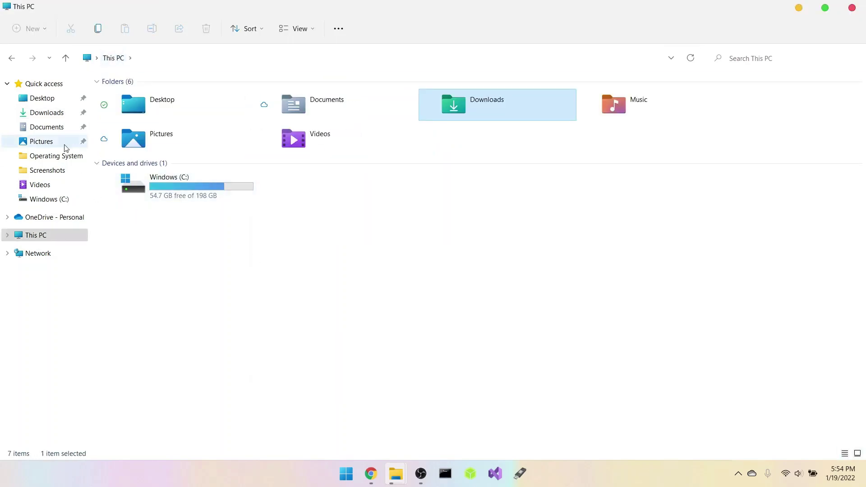
click(53, 112)
mouse_move(388, 483)
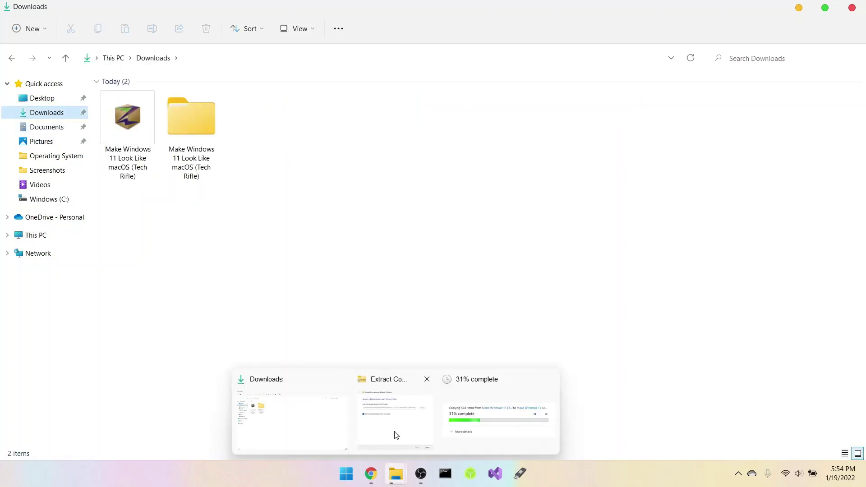
click(450, 442)
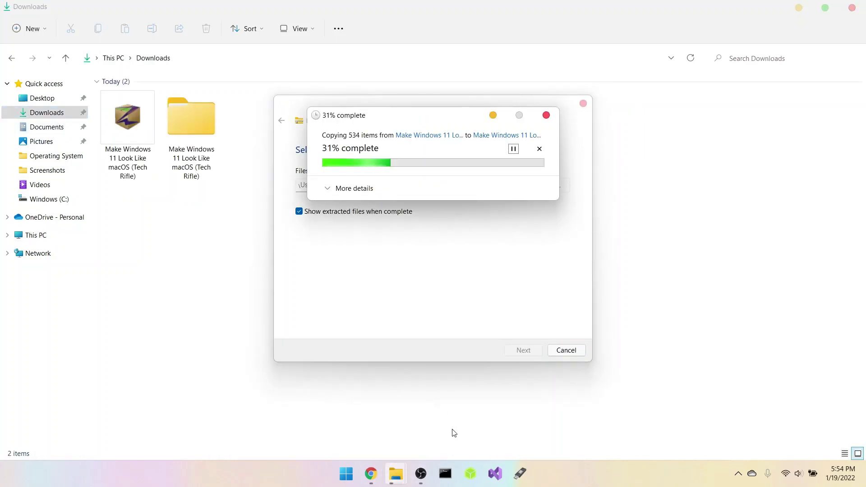
Switch to OBS, pause the recording while the archive extracts, resume it, and minimize the OBS window
click(431, 478)
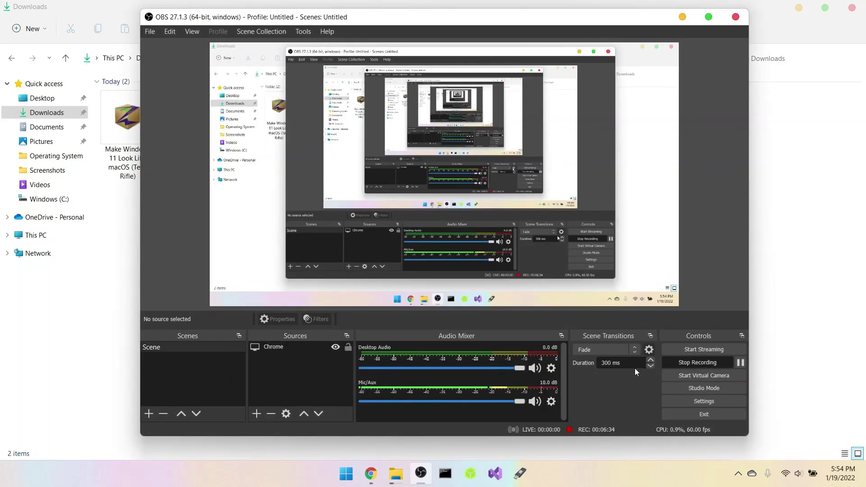
click(741, 363)
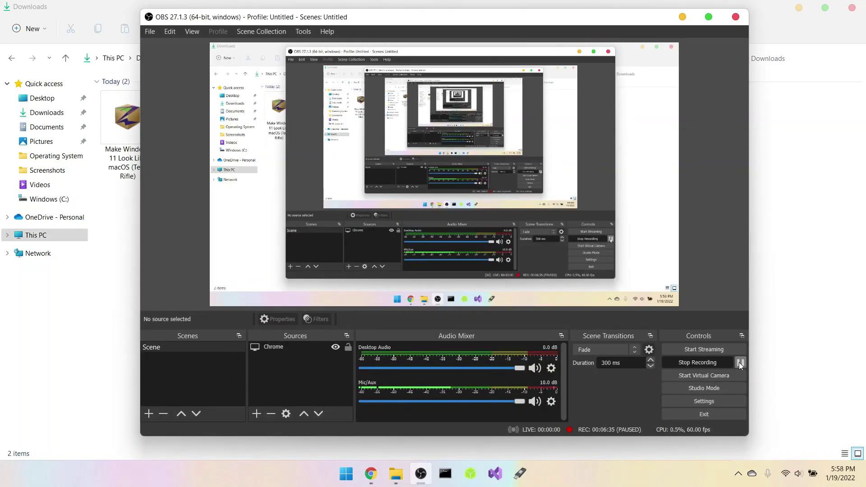
click(741, 363)
click(682, 18)
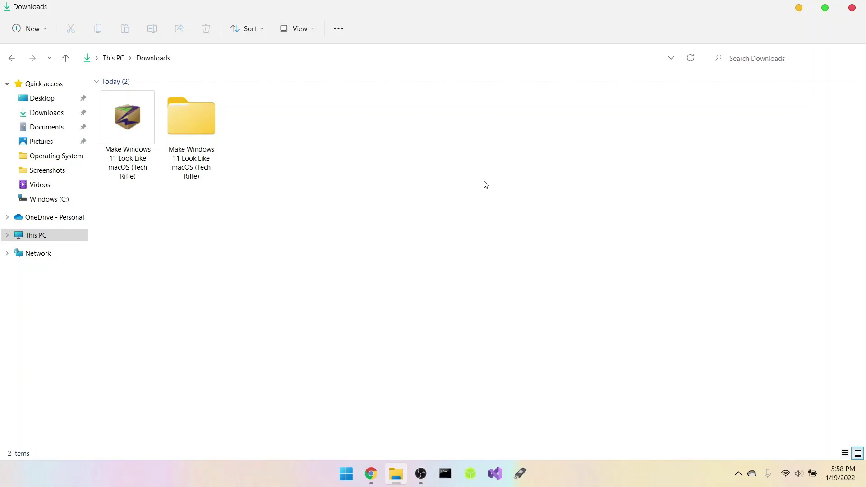
Open the inner Make Windows 11 Look Like macOS (Tech Rifle) folder and its 1. 7TSP Icon Theme subfolder
drag(298, 188, 237, 137)
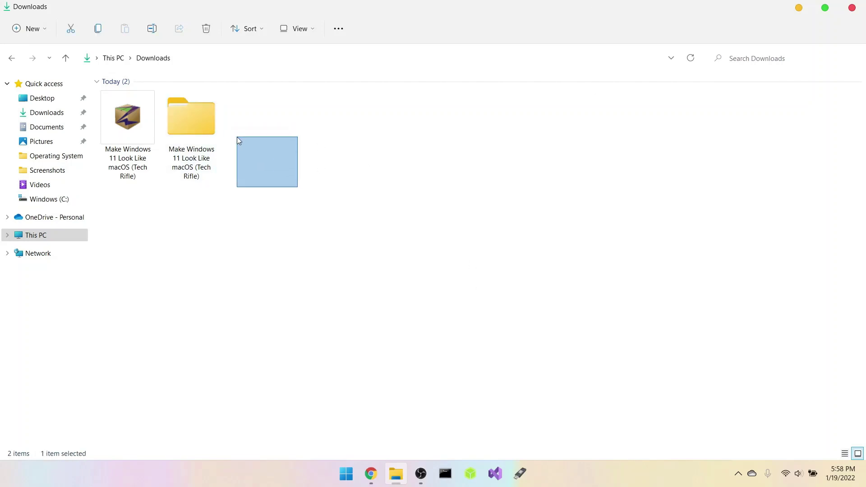
click(210, 123)
double_click(211, 122)
double_click(259, 97)
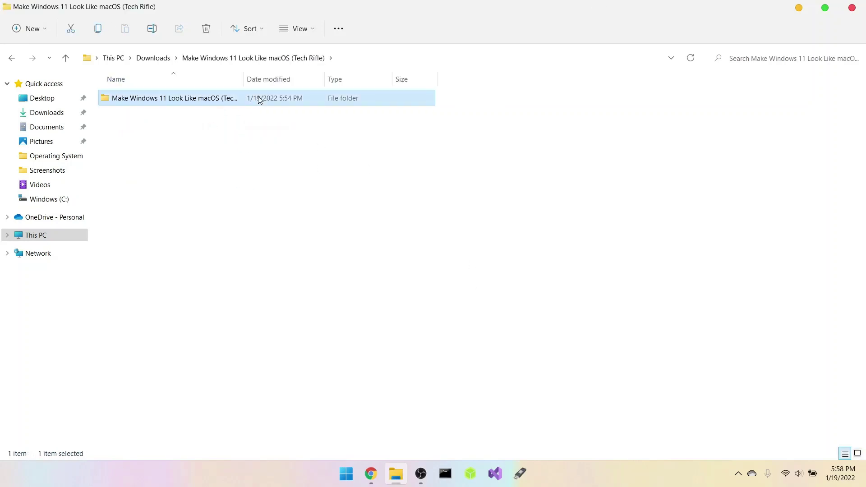
drag(408, 328, 260, 266)
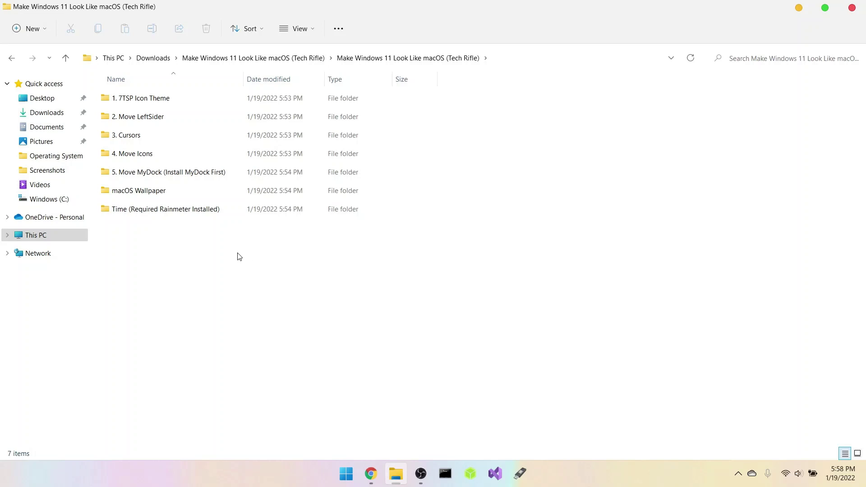
drag(250, 308, 135, 293)
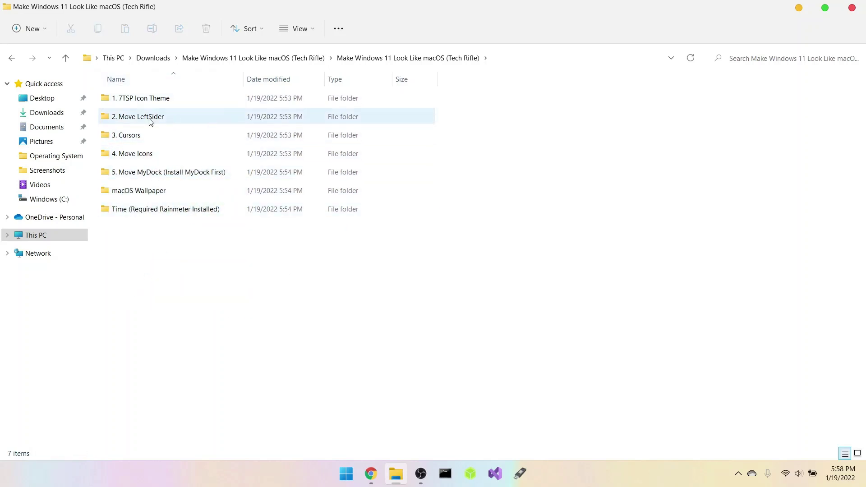
double_click(137, 99)
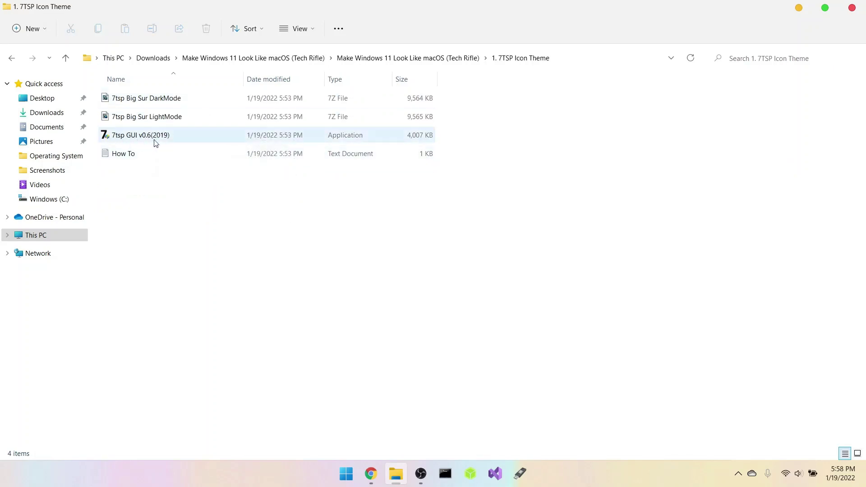
Display the 7TSP Icon Theme folder's files as large icons
right_click(220, 199)
mouse_move(263, 211)
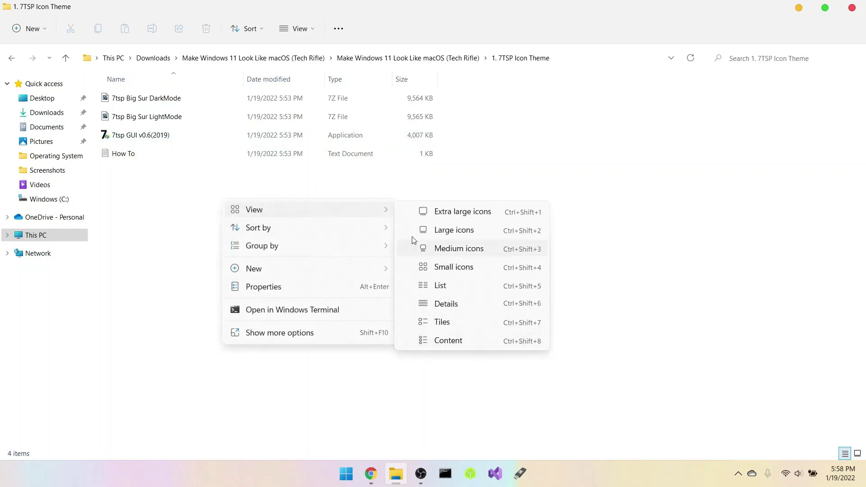
click(454, 230)
drag(280, 203, 298, 224)
Launch 7tsp GUI v0.6(2019), accept its agreement, and close the ReadMe file in Notepad
double_click(247, 102)
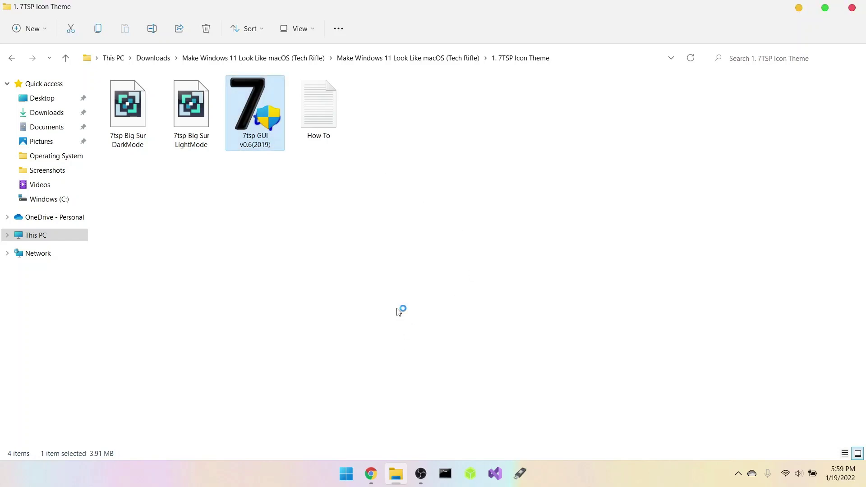
drag(301, 156, 290, 128)
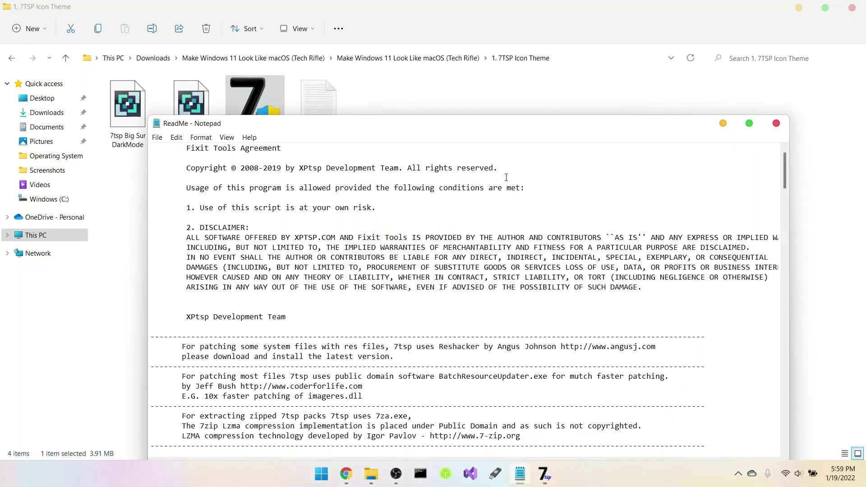
click(724, 123)
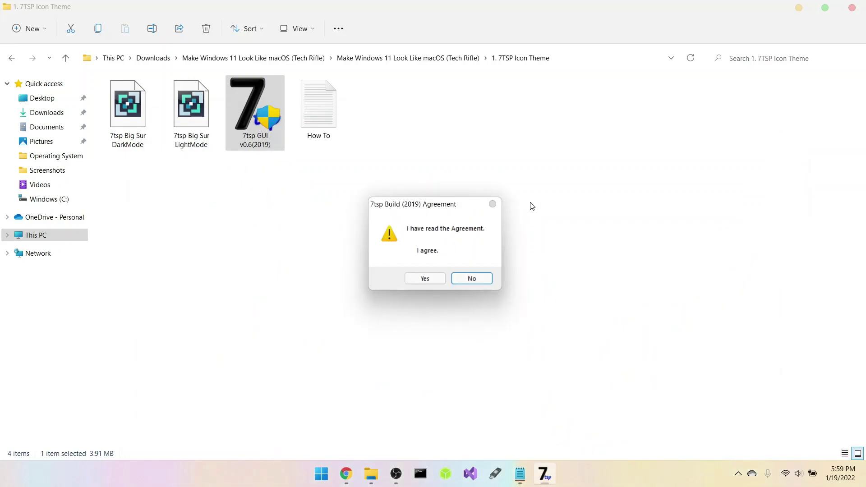
click(425, 278)
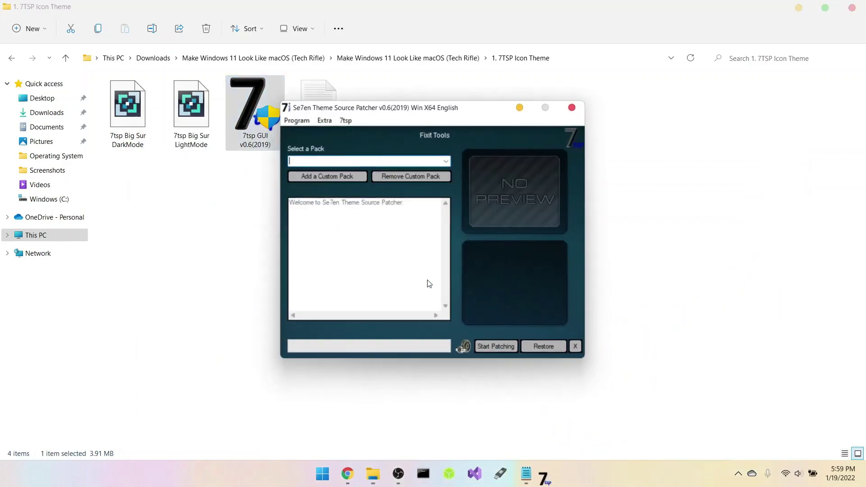
click(520, 474)
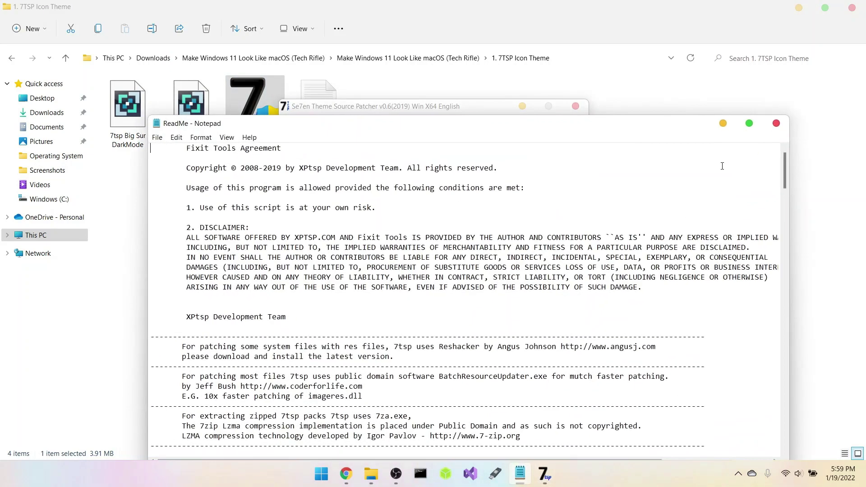
click(777, 123)
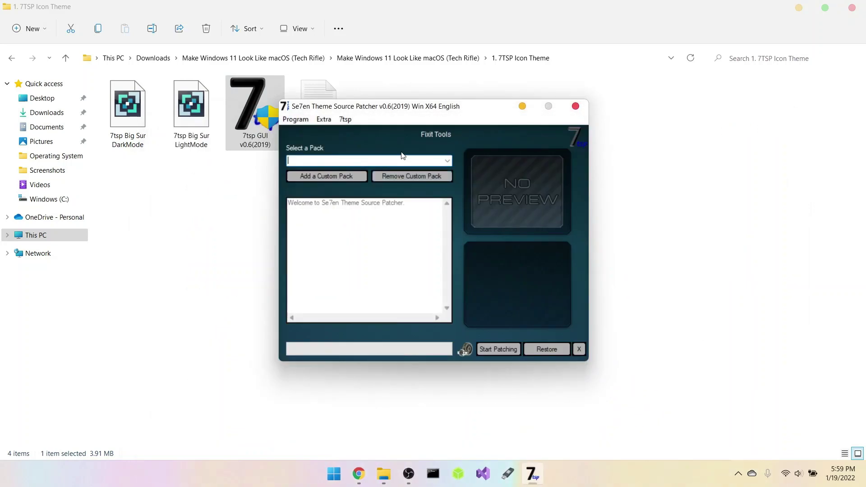
click(336, 176)
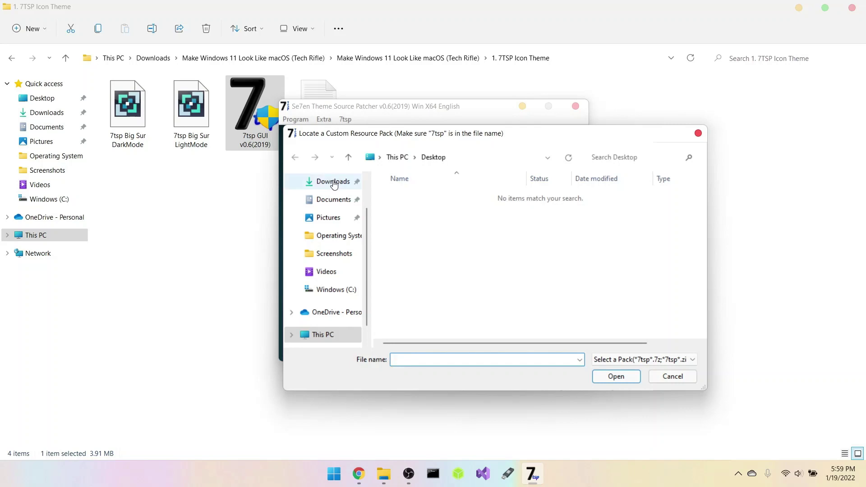
click(334, 183)
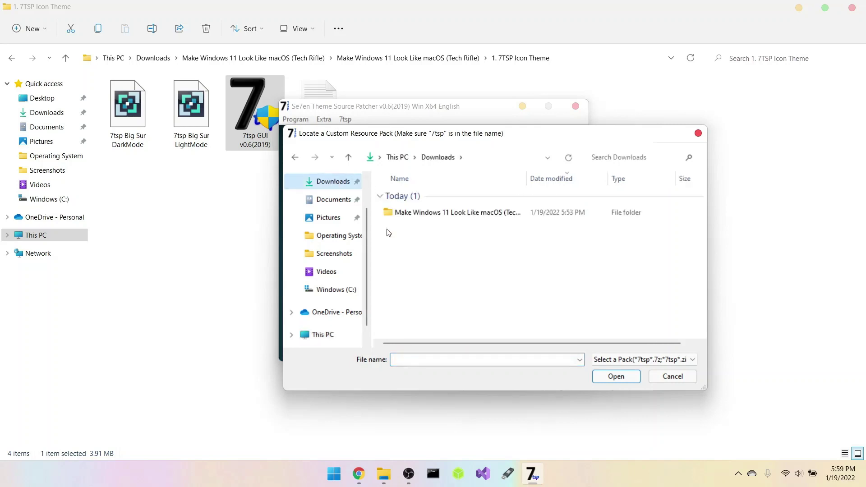
double_click(416, 211)
double_click(428, 201)
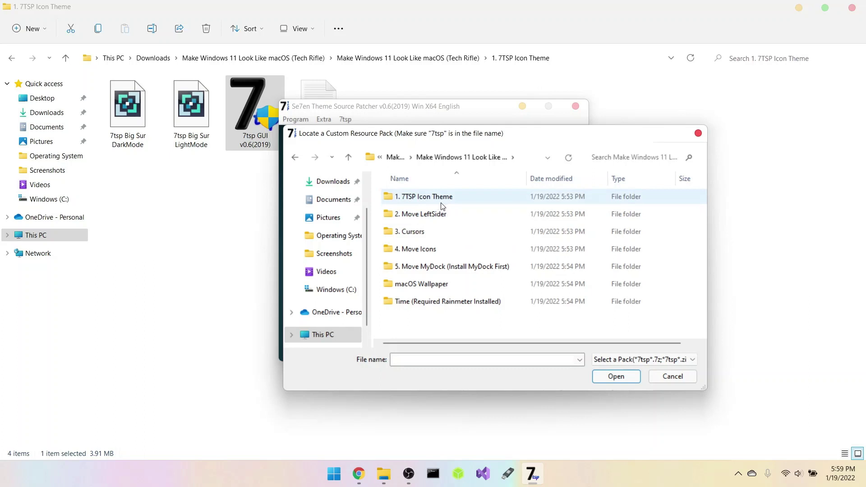
click(442, 232)
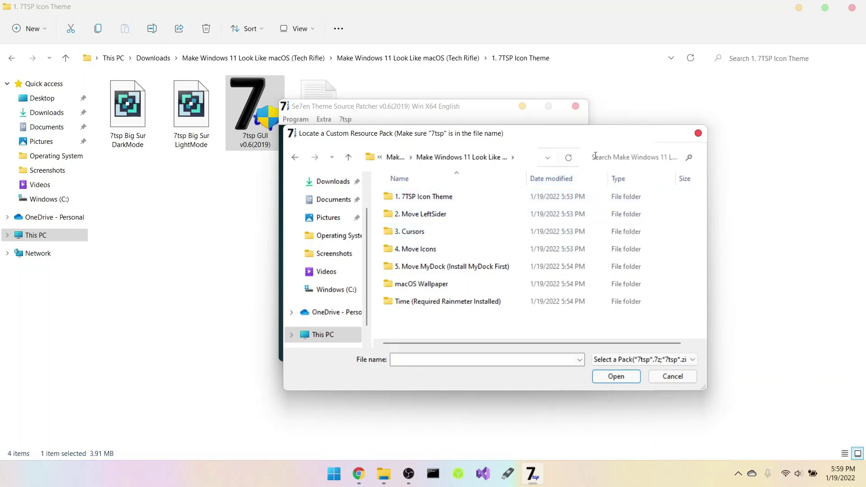
click(337, 291)
scroll(467, 238, down, 3)
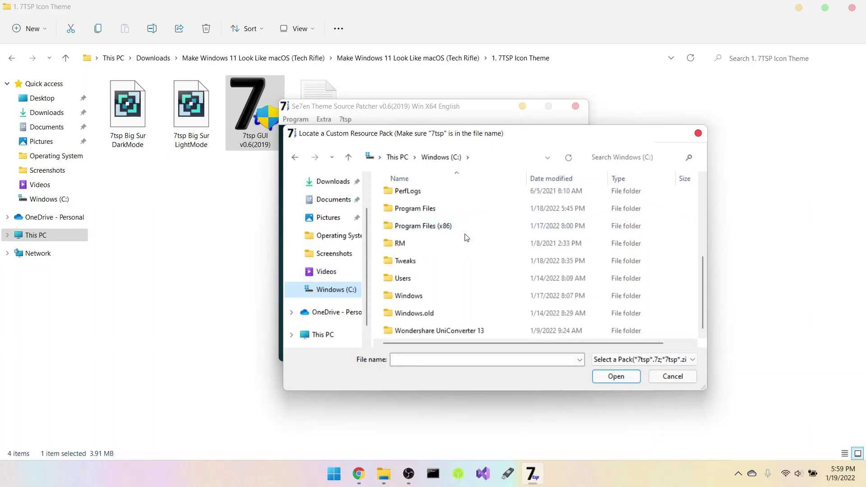
double_click(411, 296)
scroll(424, 277, down, 4)
scroll(425, 277, down, 10)
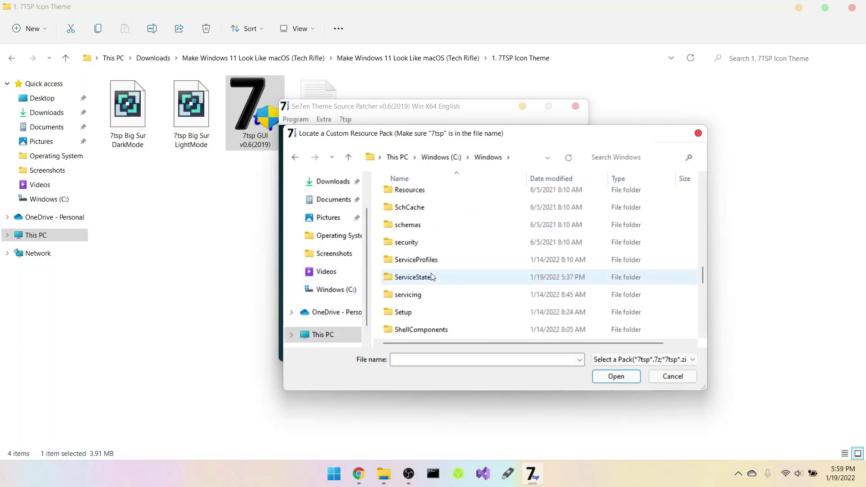
scroll(431, 277, down, 6)
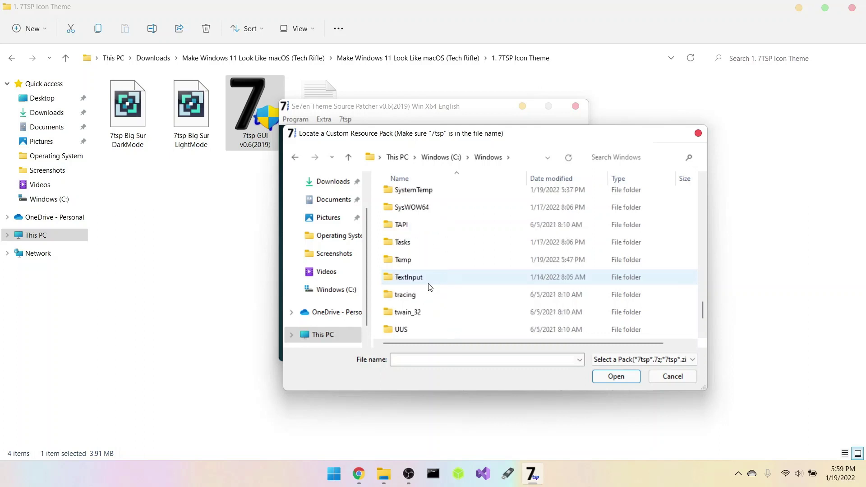
scroll(428, 287, down, 2)
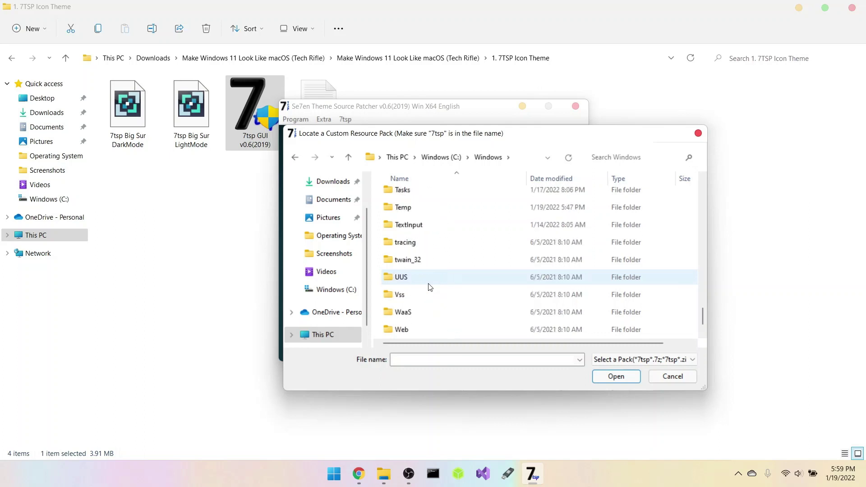
click(633, 155)
text(re)
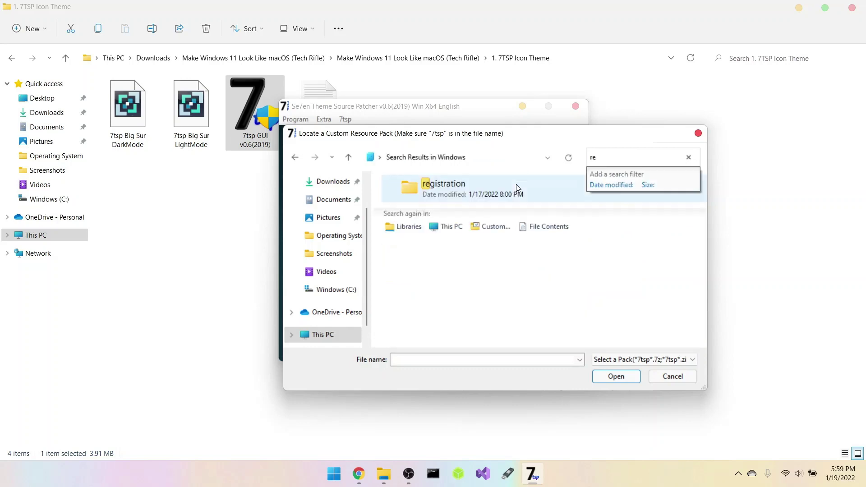
text(s)
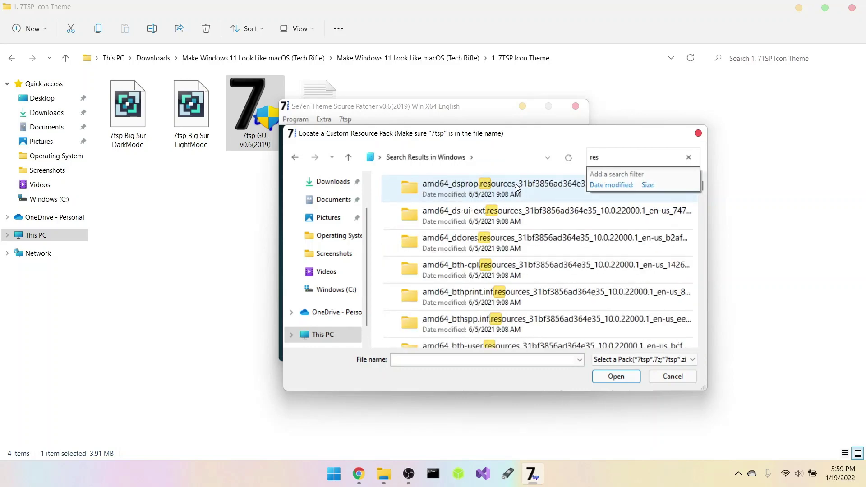
text(ources)
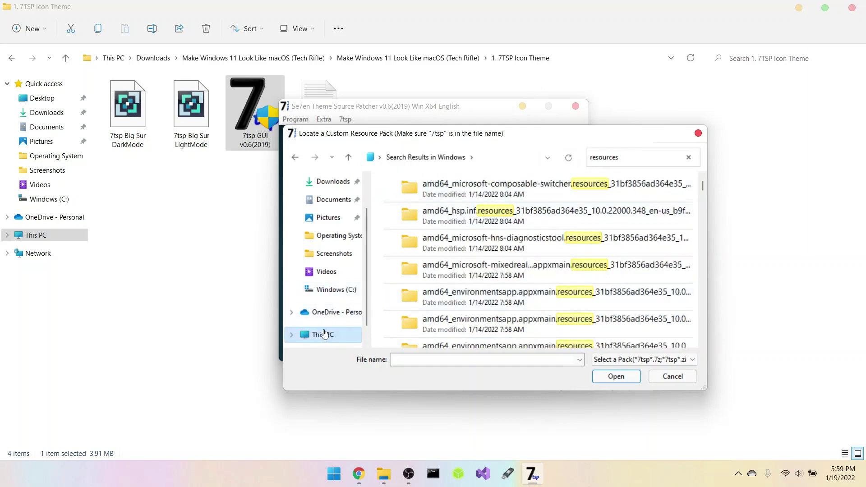
click(325, 312)
click(334, 271)
scroll(454, 226, down, 1)
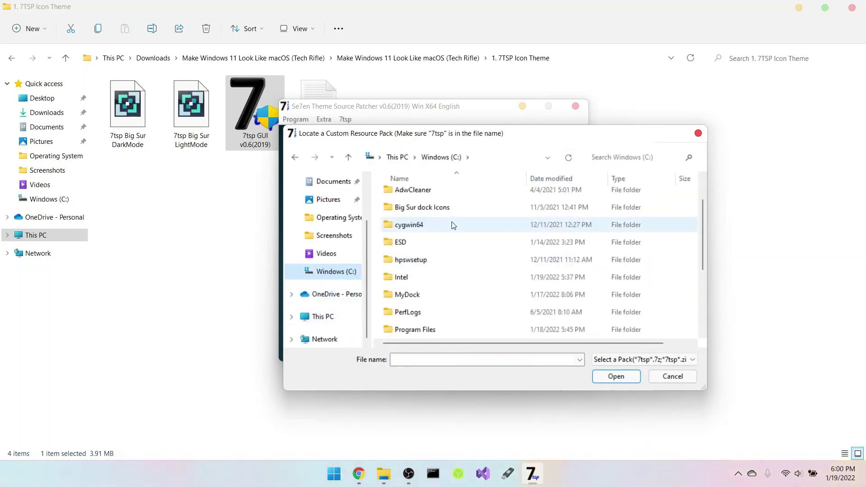
scroll(453, 225, down, 3)
double_click(418, 295)
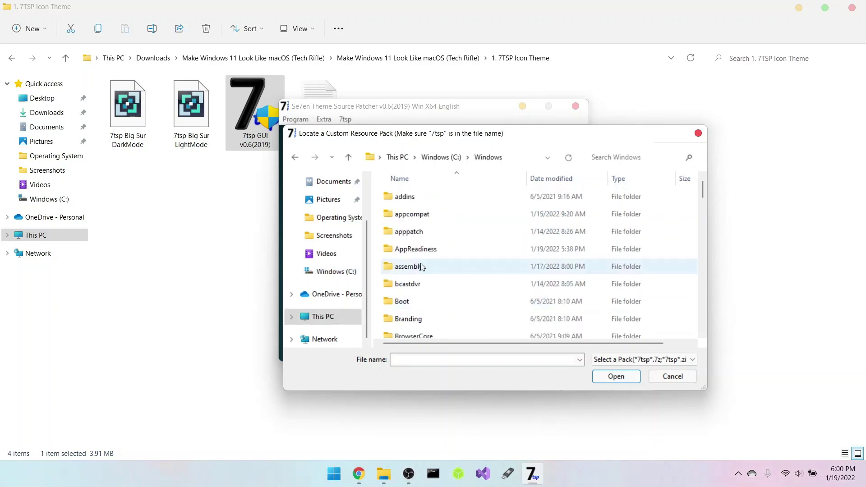
scroll(420, 271, down, 4)
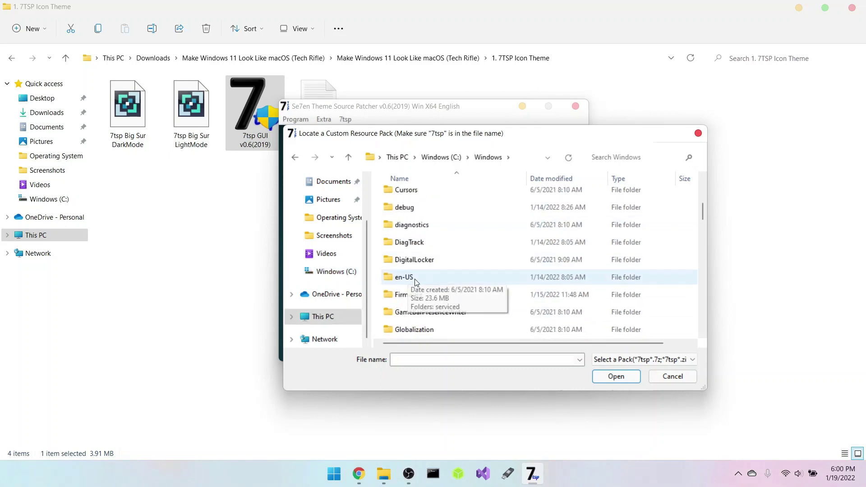
scroll(418, 285, down, 4)
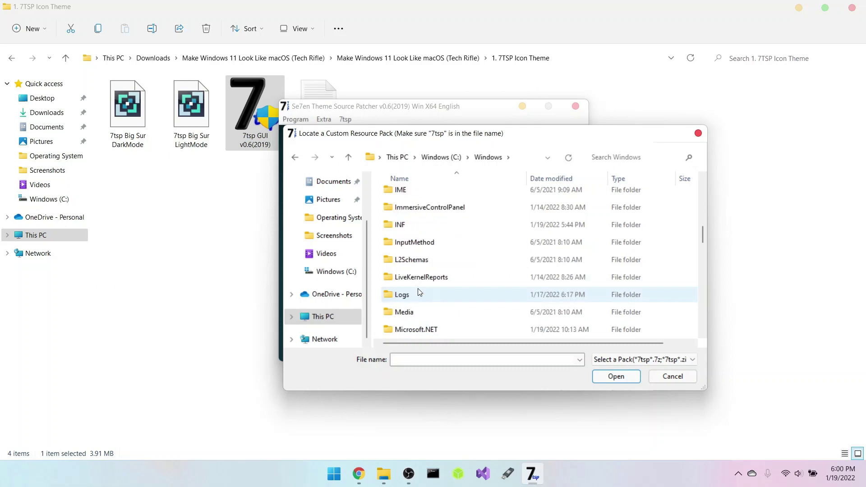
scroll(419, 293, down, 4)
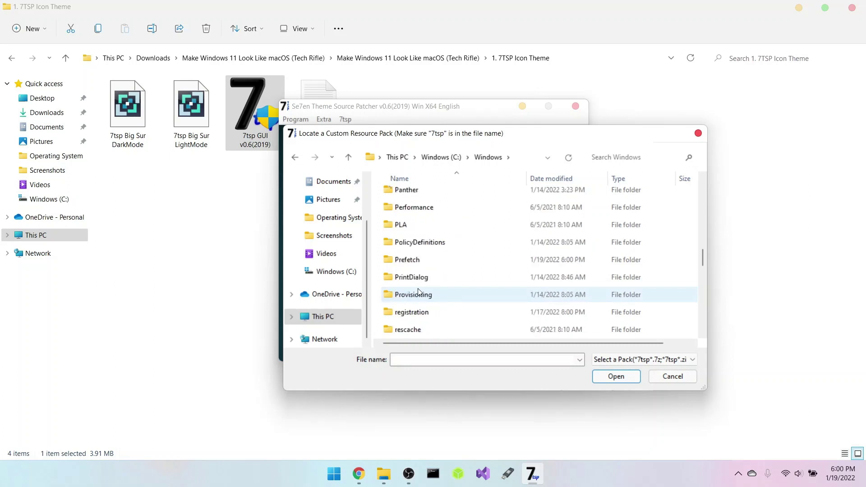
scroll(419, 291, down, 3)
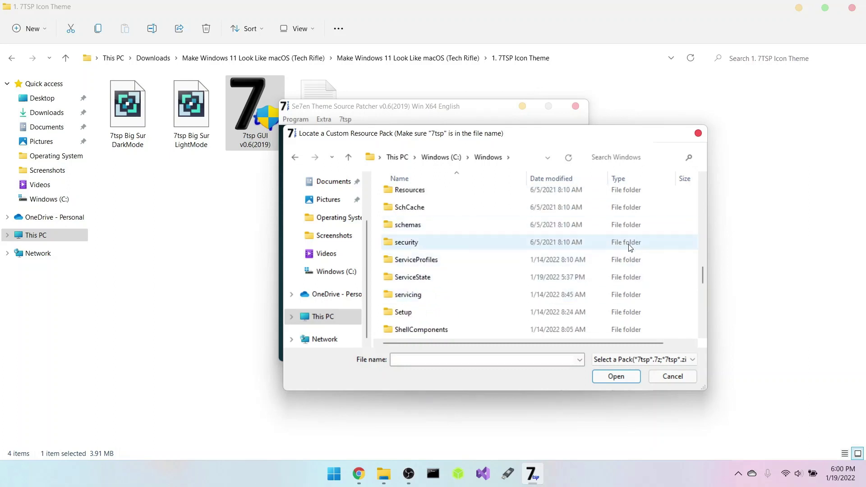
click(679, 379)
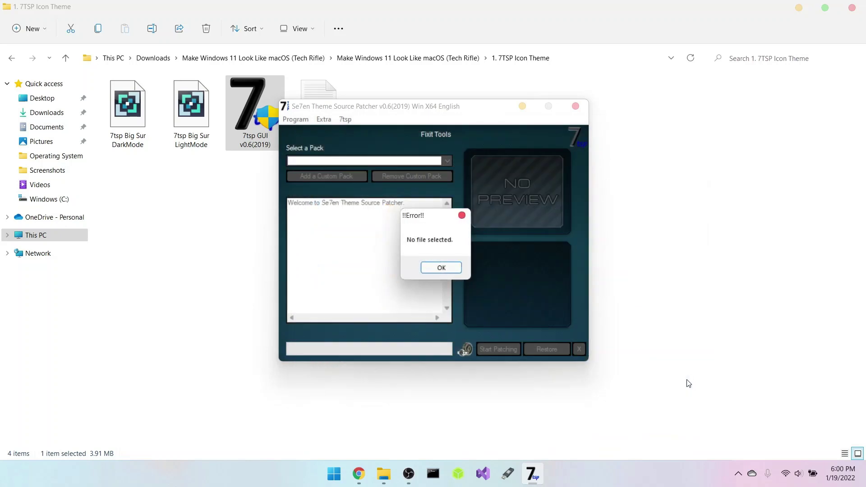
click(441, 267)
Add the 7tsp Big Sur DarkMode pack from the 1. 7TSP Icon Theme folder and start patching the system with it
click(326, 176)
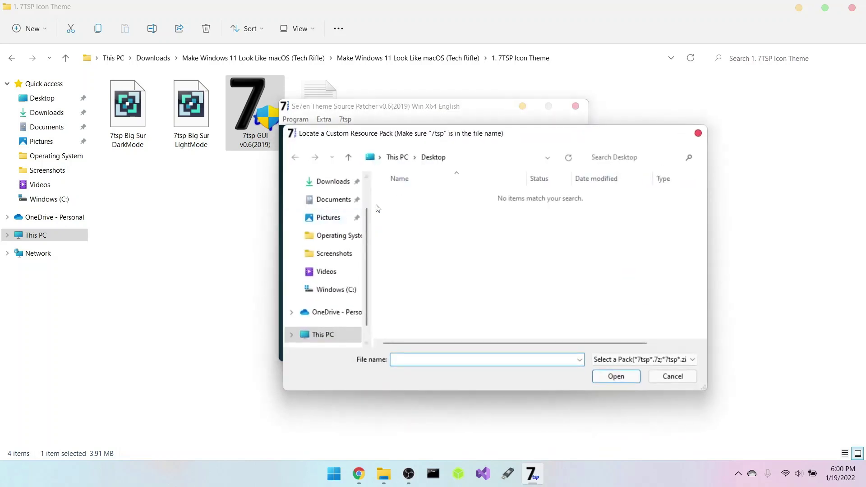
click(333, 181)
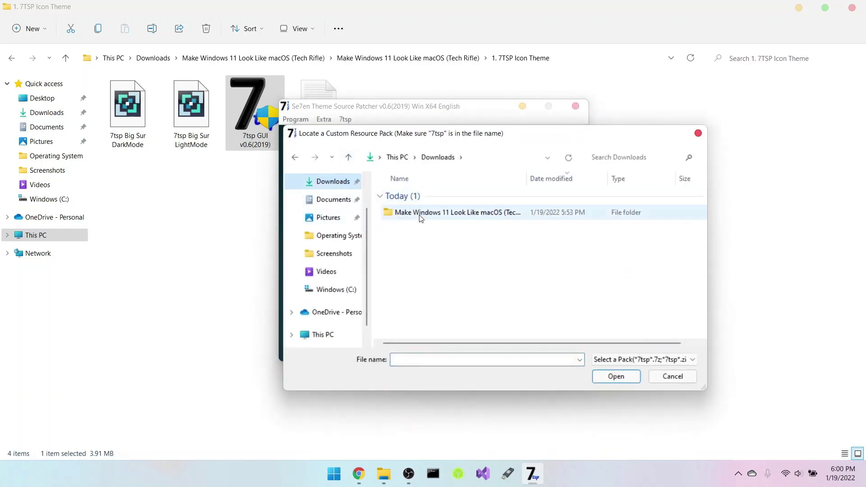
double_click(541, 213)
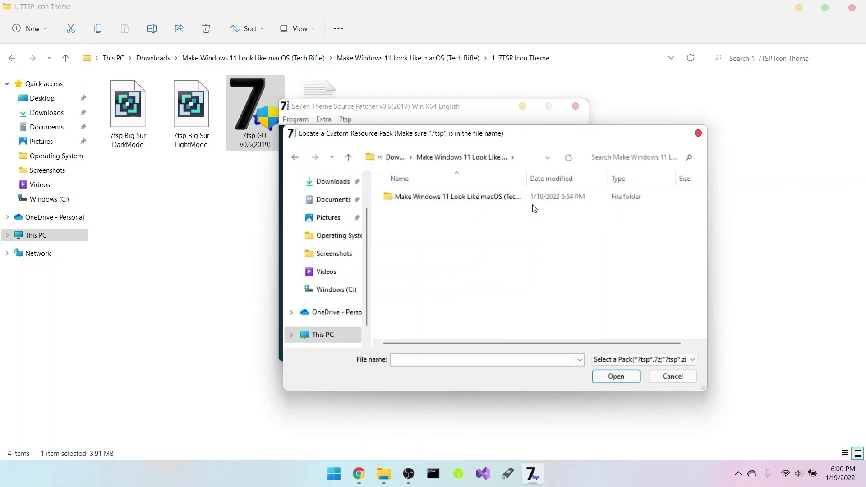
double_click(534, 198)
double_click(454, 198)
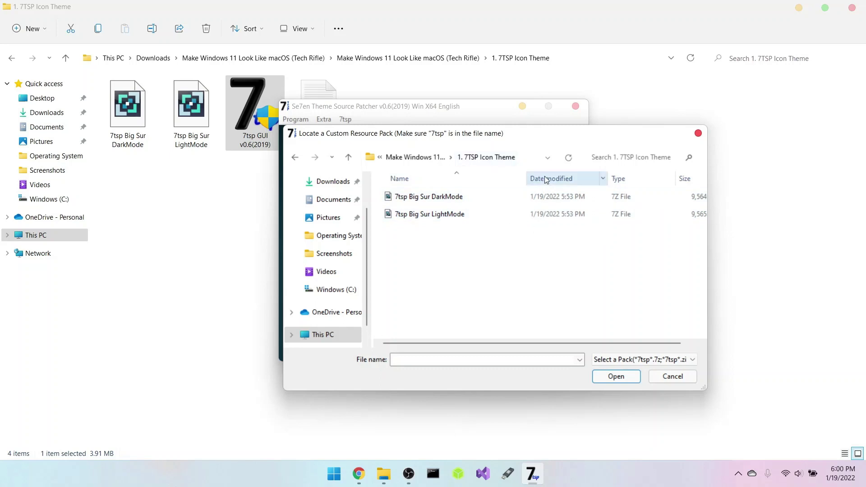
click(445, 197)
click(619, 377)
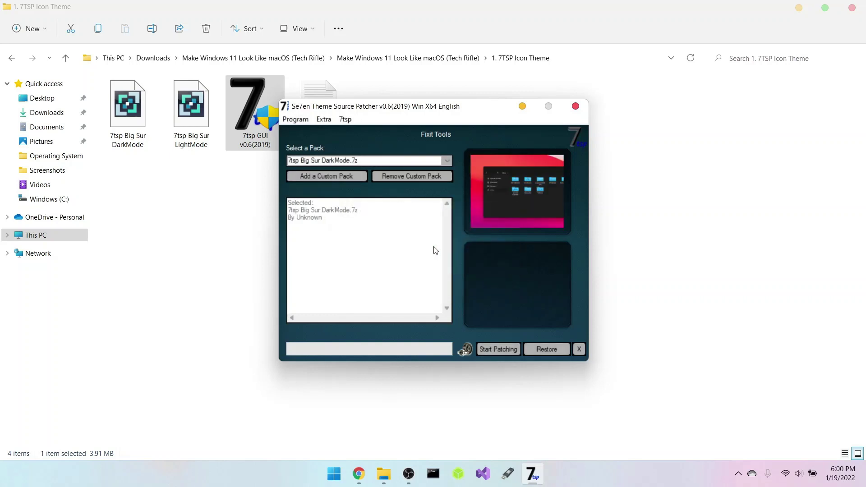
click(496, 346)
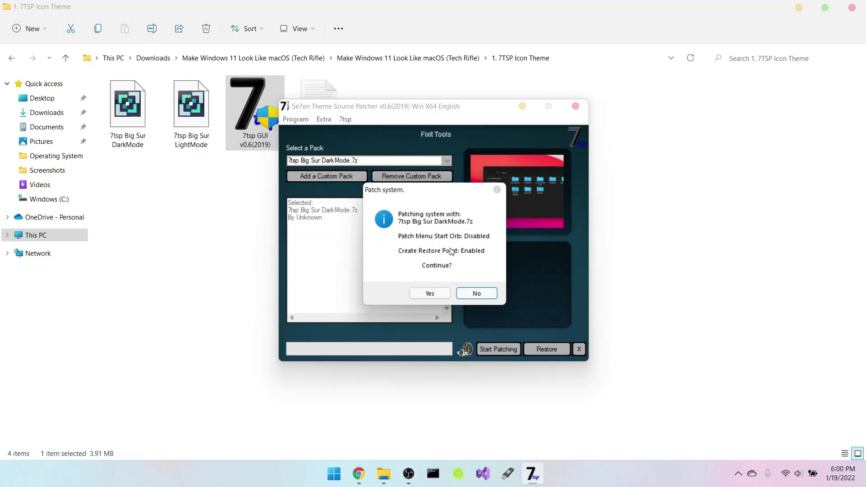
click(434, 297)
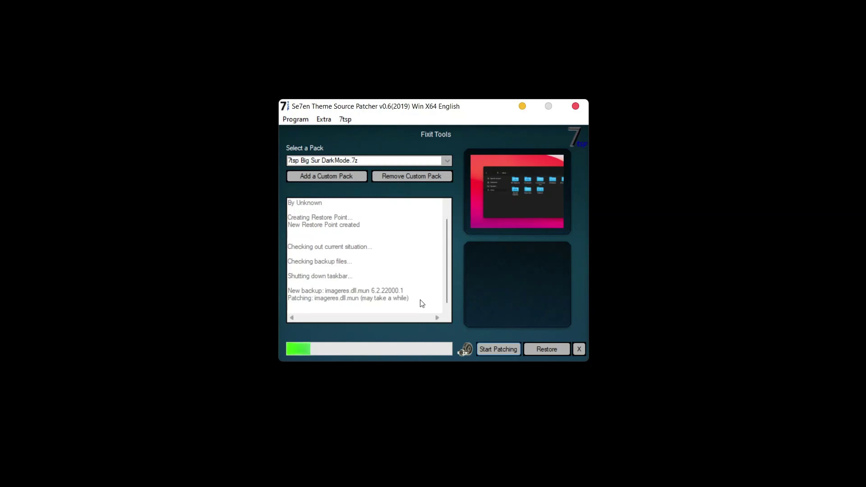
Switch to OBS while the system is being patched, and minimize its window to return to the patcher
key(alt+Tab)
key(alt+Tab)
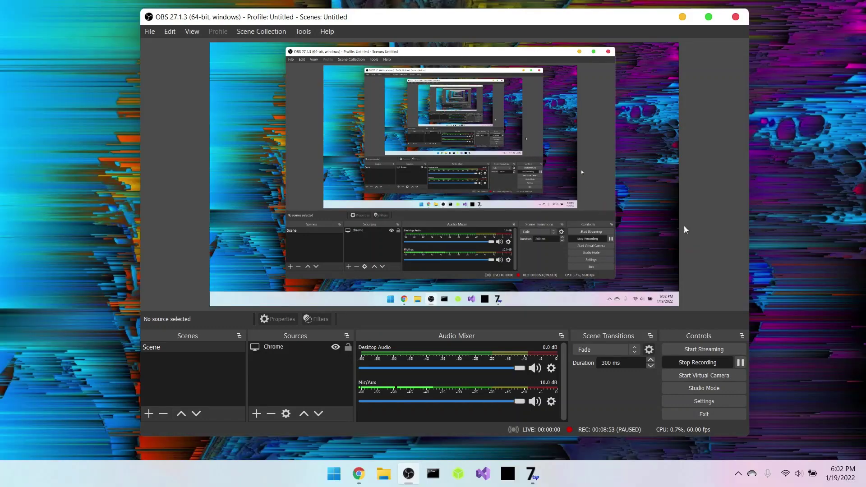
click(682, 17)
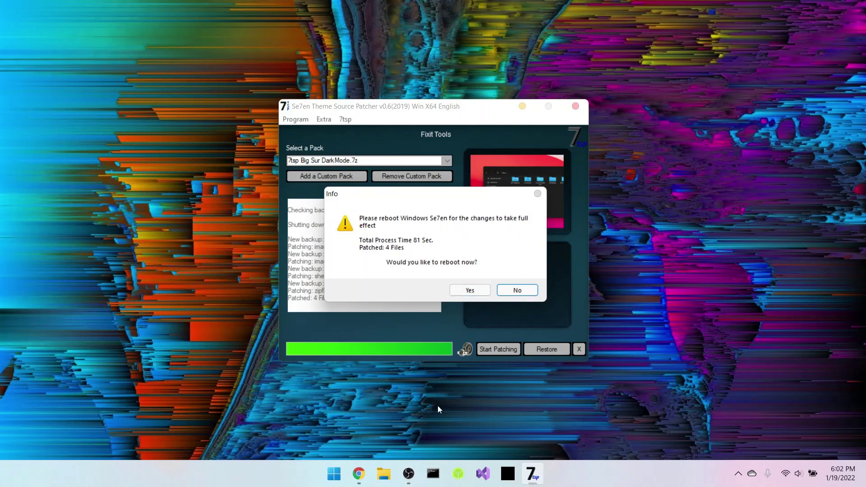
Bring up OBS, minimize its window, and dismiss the System patched message
click(408, 473)
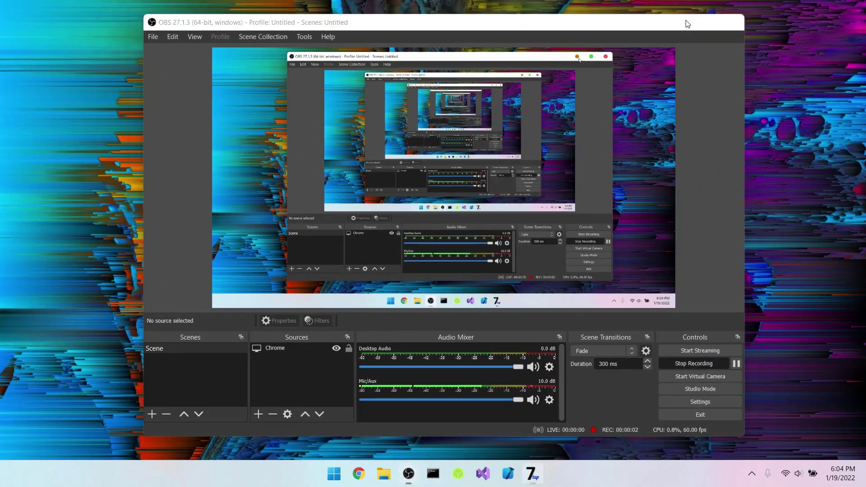
click(684, 18)
drag(427, 220, 451, 202)
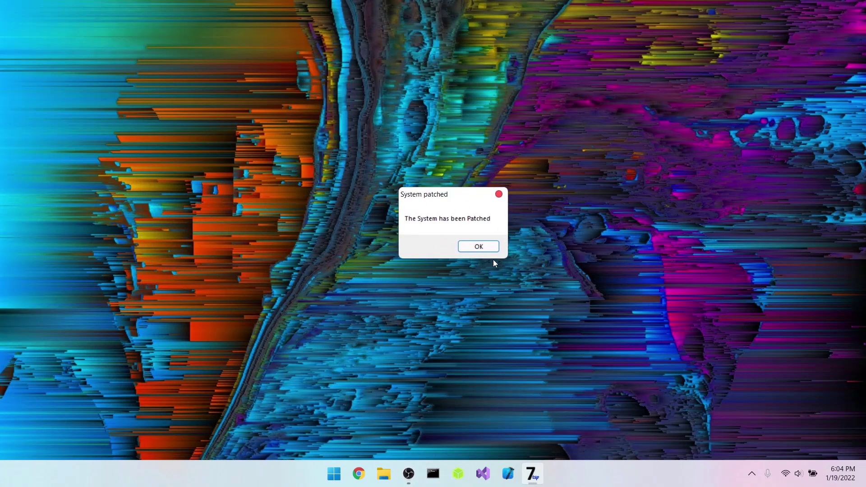
click(485, 250)
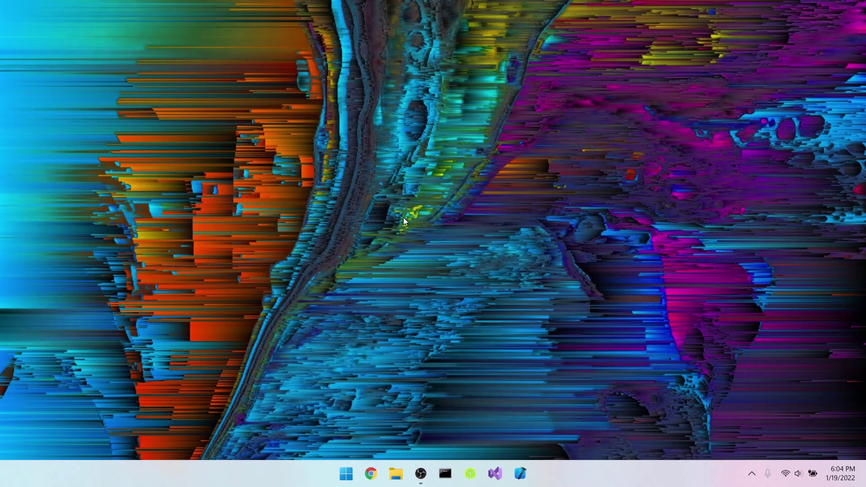
Switch to Chrome, search for docs, and open the Windows 11 look like MacOS document from Google Docs in a maximized window
click(371, 474)
text(docs)
key(Return)
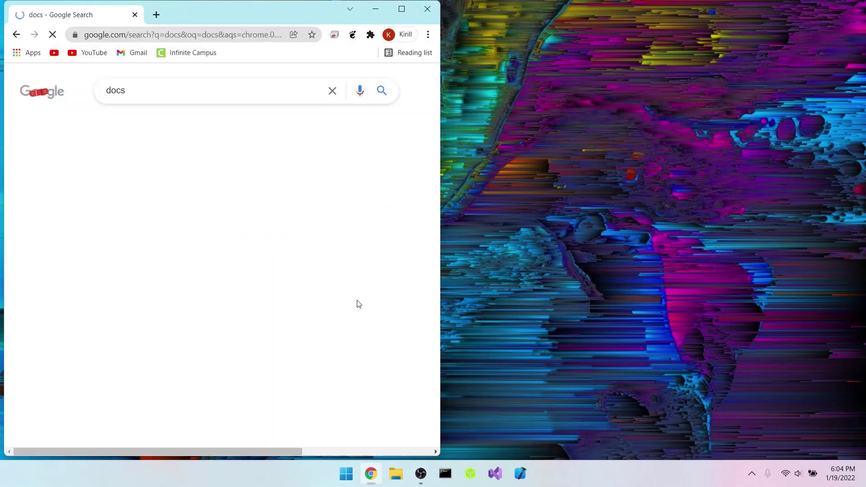
click(75, 187)
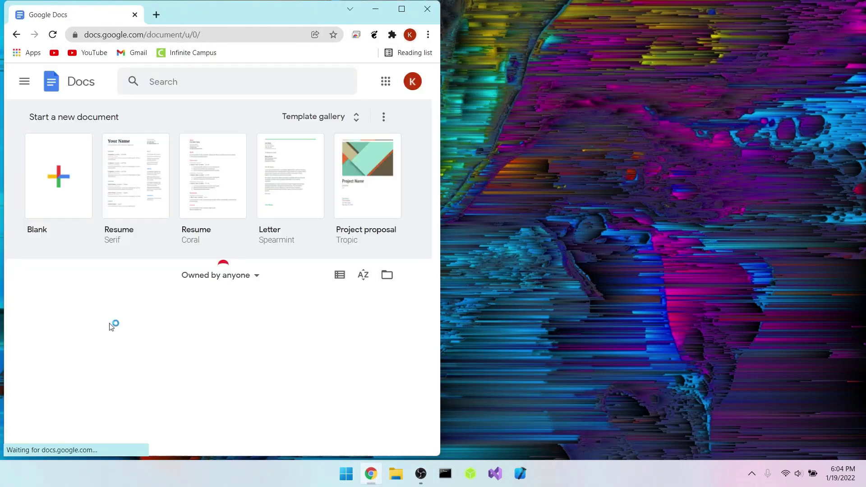
click(79, 426)
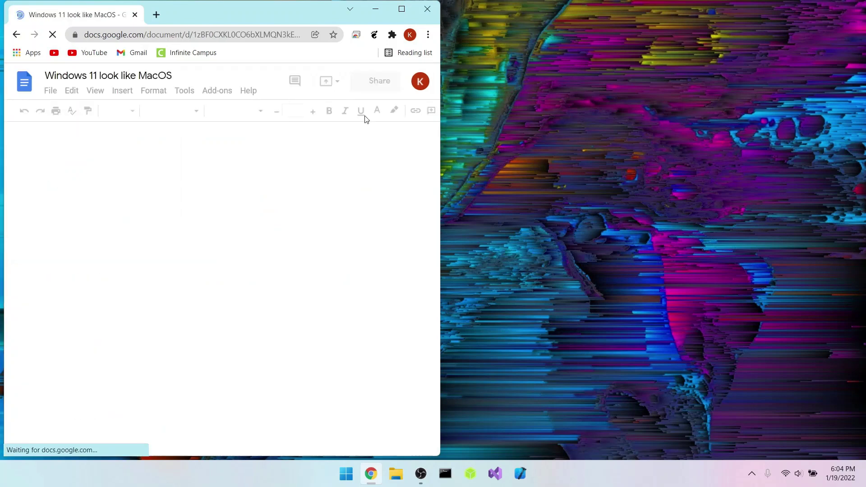
click(401, 8)
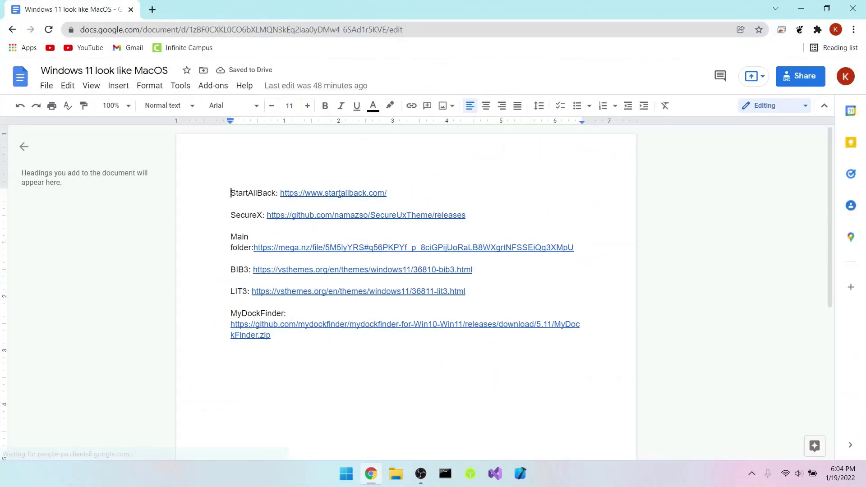
double_click(234, 195)
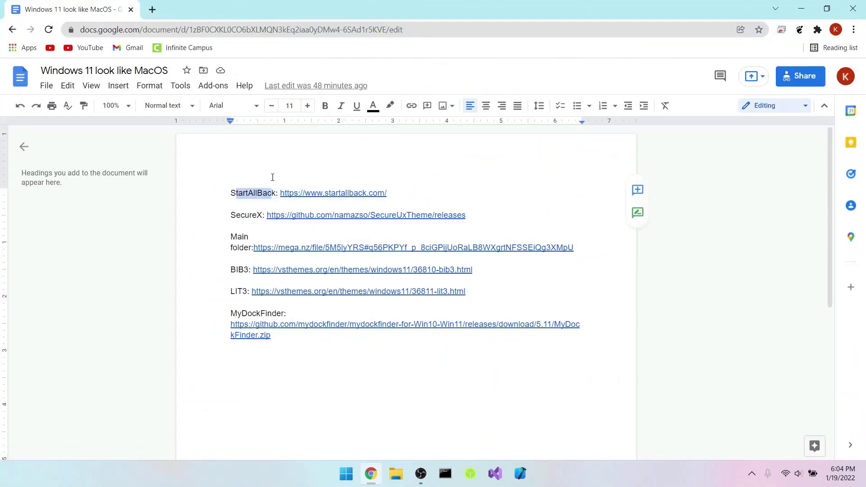
Open the StartAllBack website from the document's link and download StartAllBack 3.2.2
key(Down)
click(315, 194)
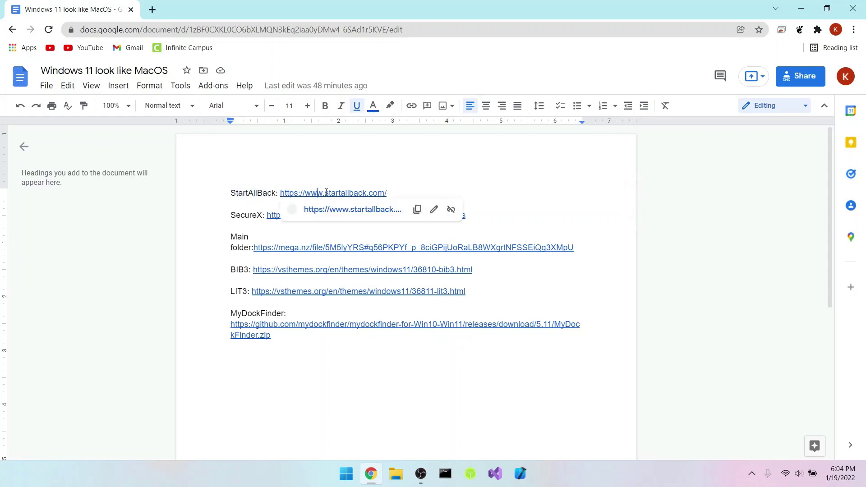
click(345, 210)
click(239, 5)
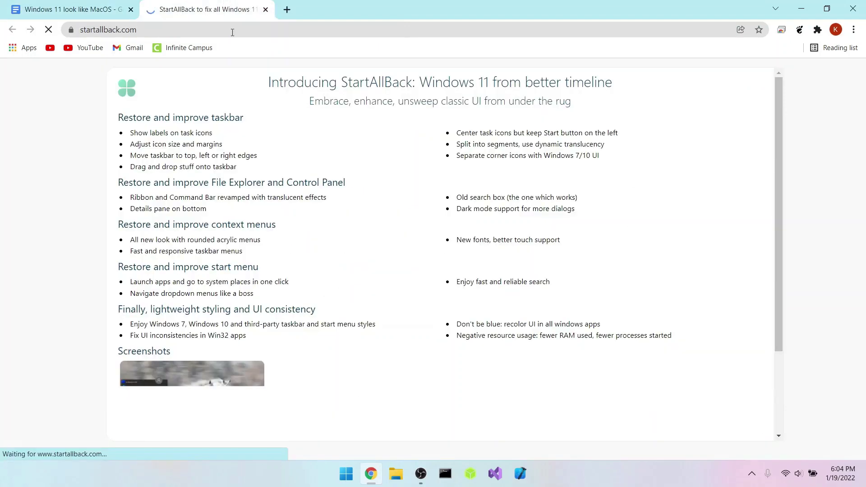
scroll(251, 246, down, 2)
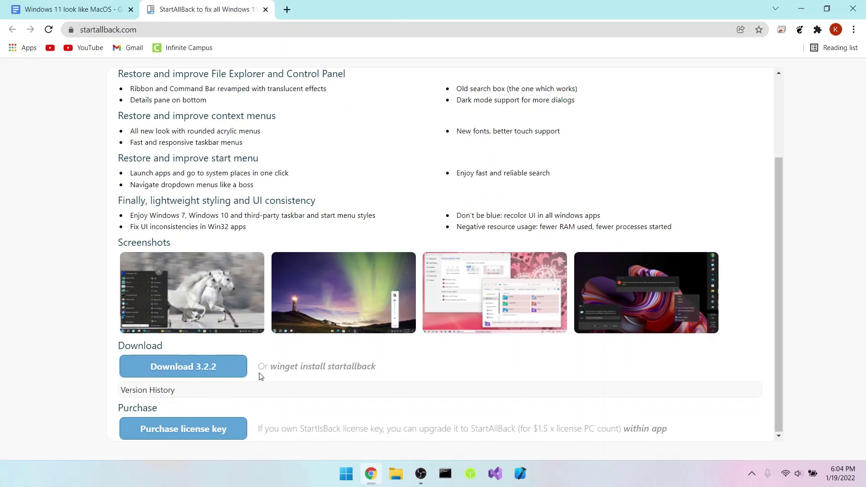
click(218, 371)
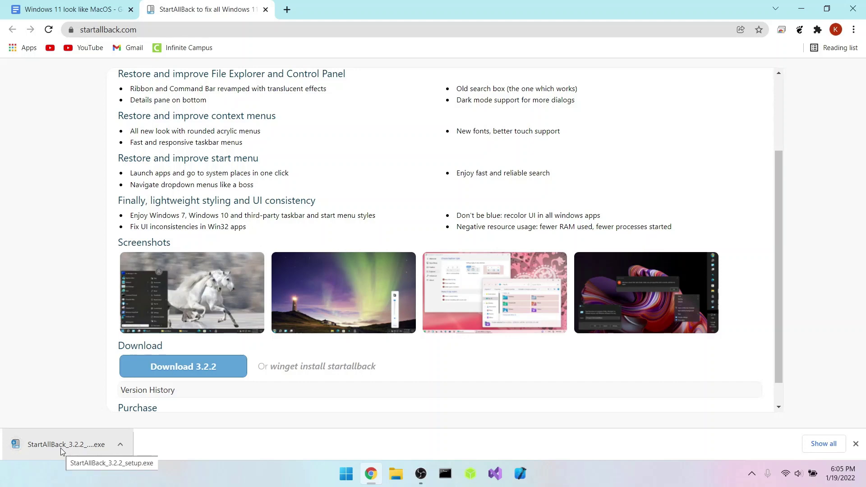
Run the downloaded StartAllBack setup, install it for the current user only, and apply the Proper 11 theme in its configuration
click(98, 451)
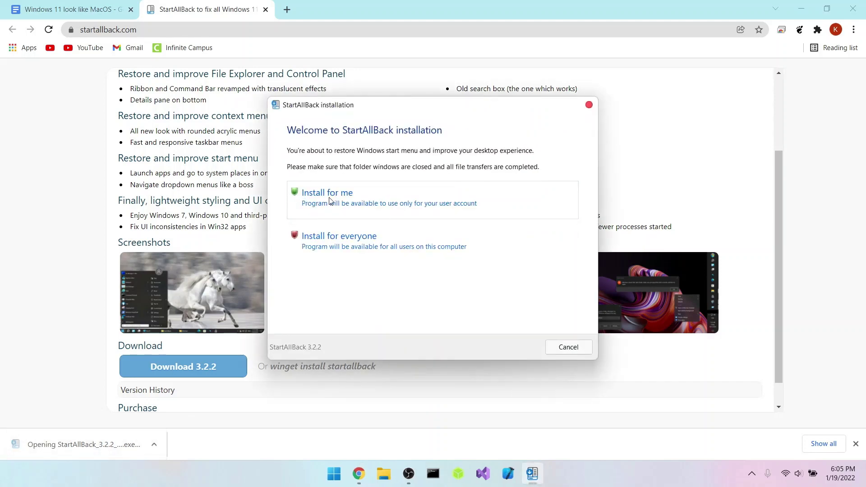
click(330, 199)
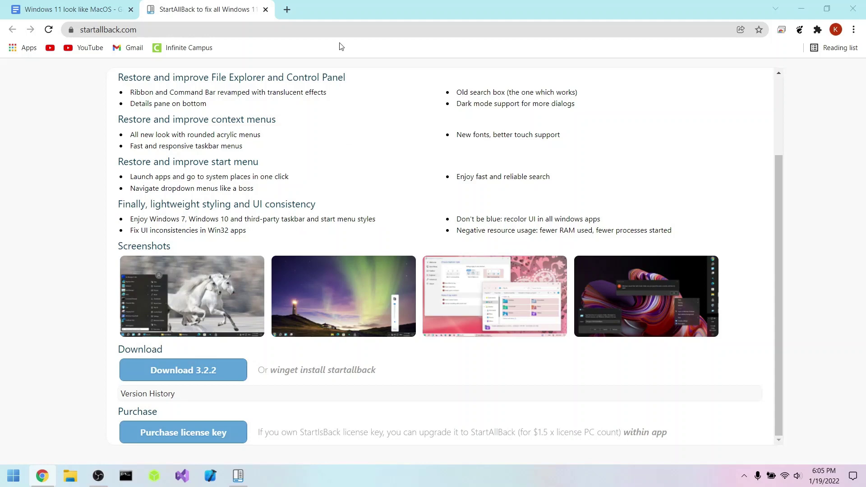
key(alt+Tab)
key(alt+Tab)
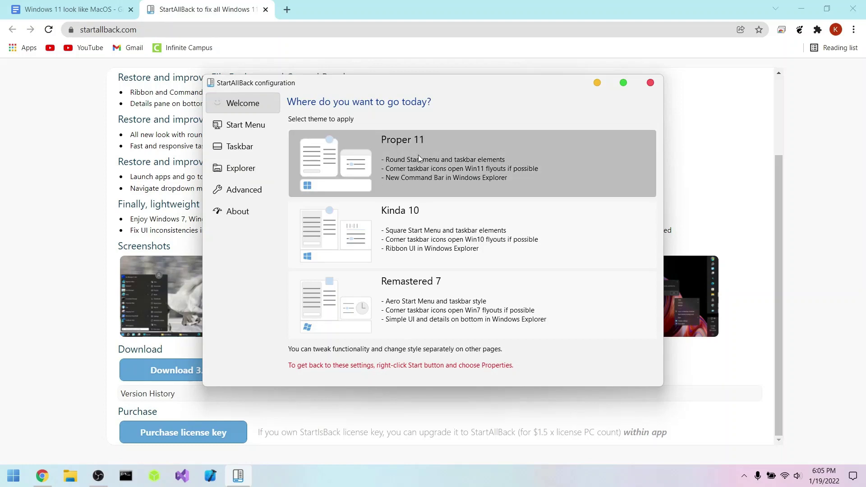
click(440, 155)
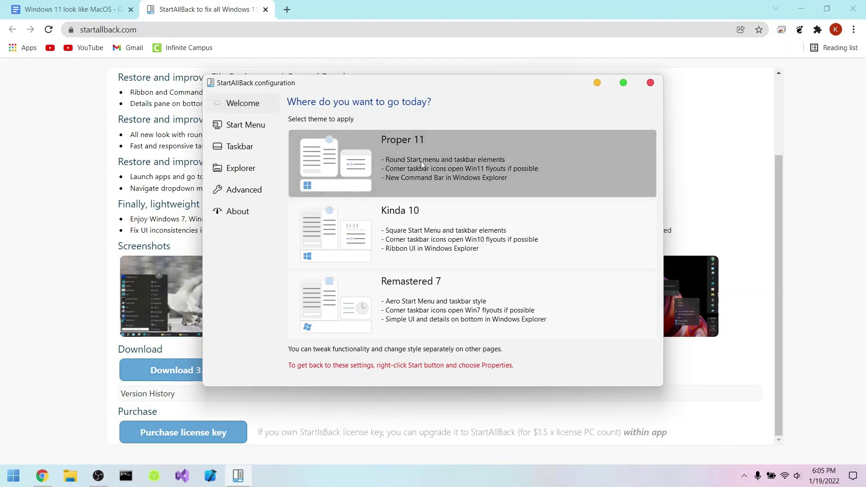
Set the Explorer style to Win7 Command Bar and turn off the Mica effect on top and the classic search box
click(251, 168)
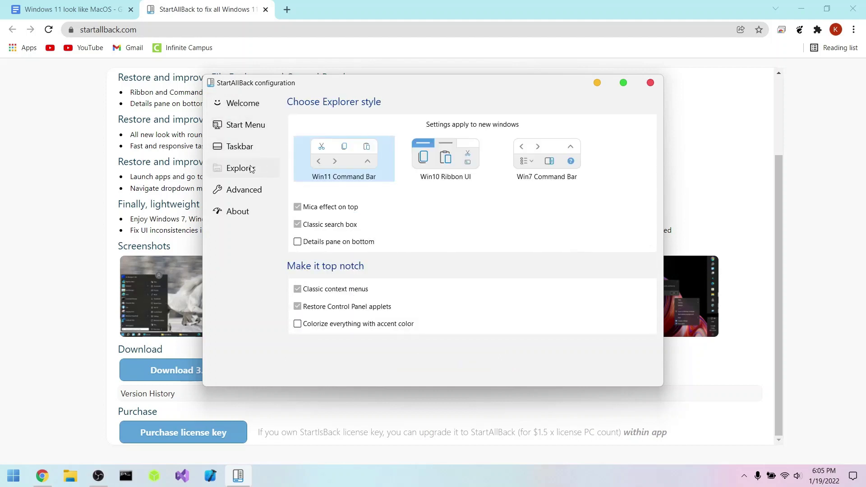
click(549, 163)
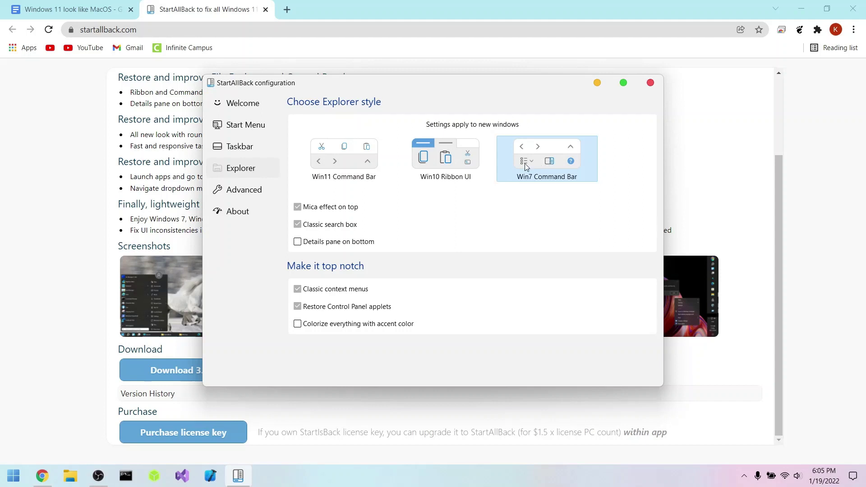
click(344, 208)
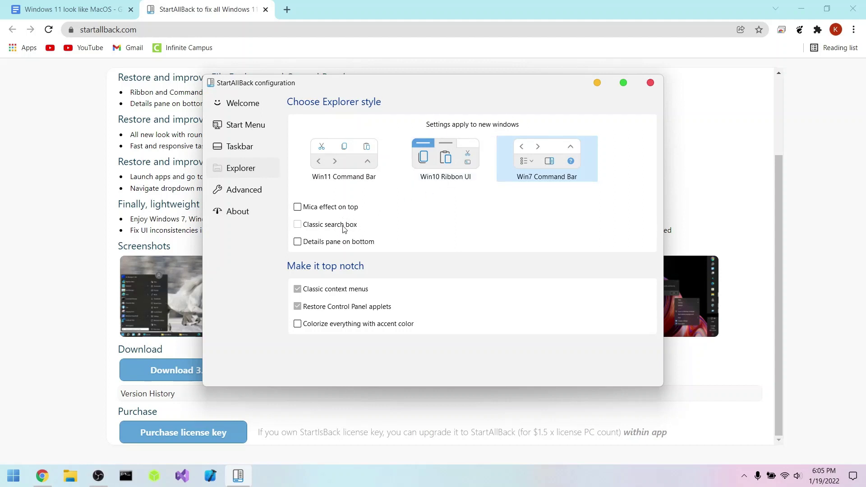
Enable custom start menu coloring in the advanced settings and lower its opacity to the minimum
click(257, 198)
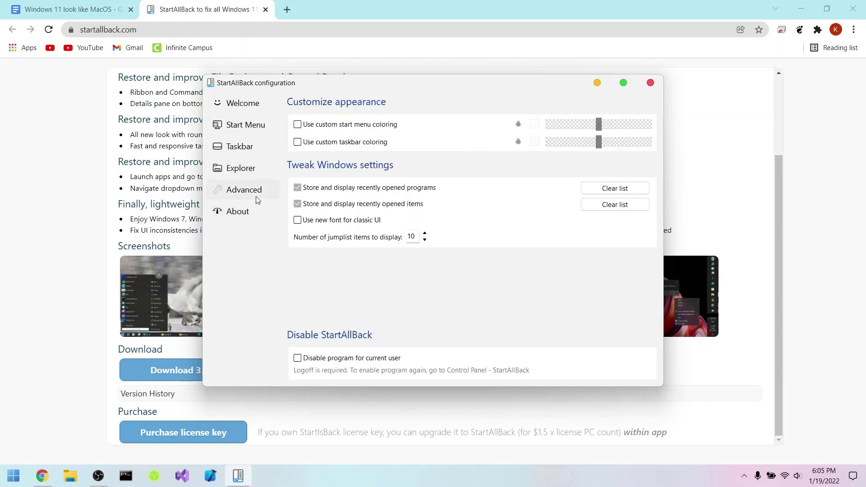
click(297, 125)
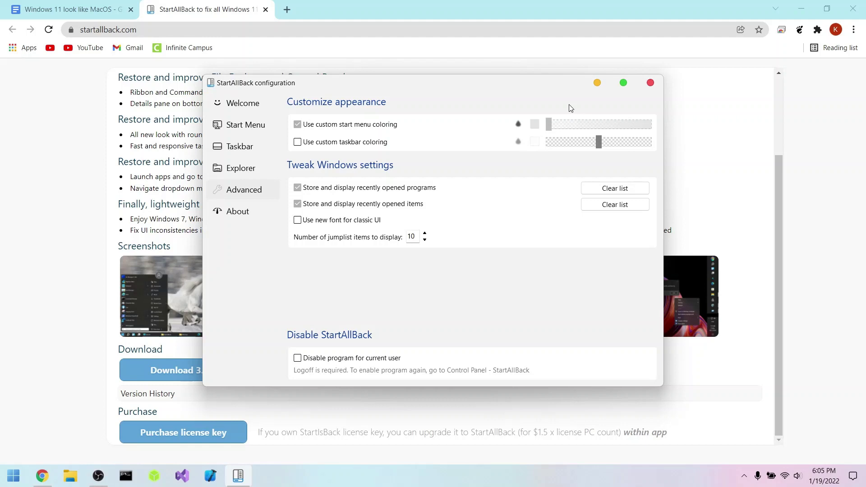
Unlock the taskbar, move it to the top edge of the screen, and close the StartAllBack configuration after checking the Start menu
right_click(345, 476)
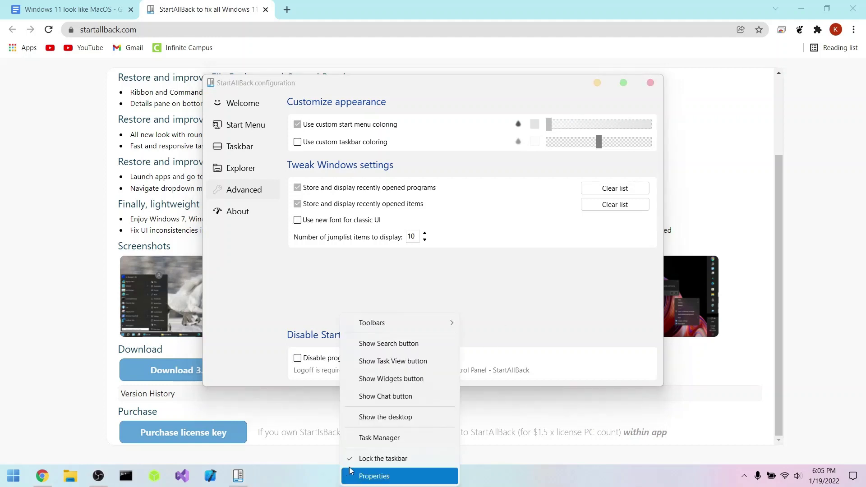
click(383, 459)
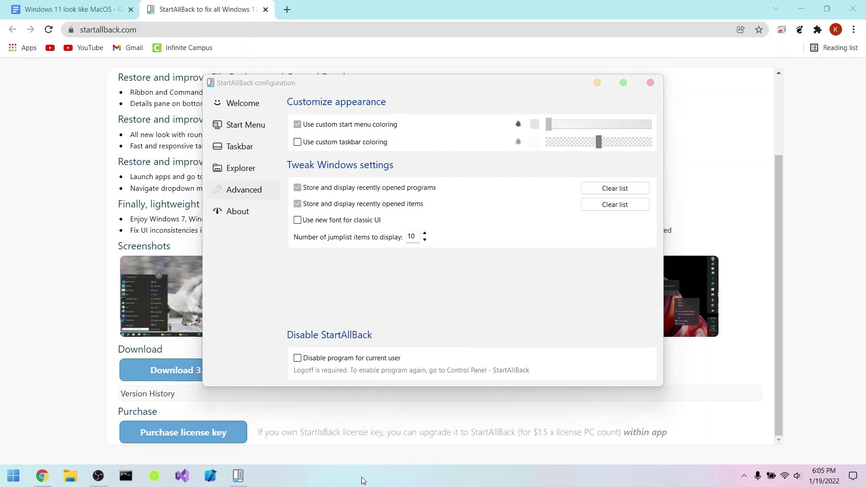
drag(369, 472, 663, 69)
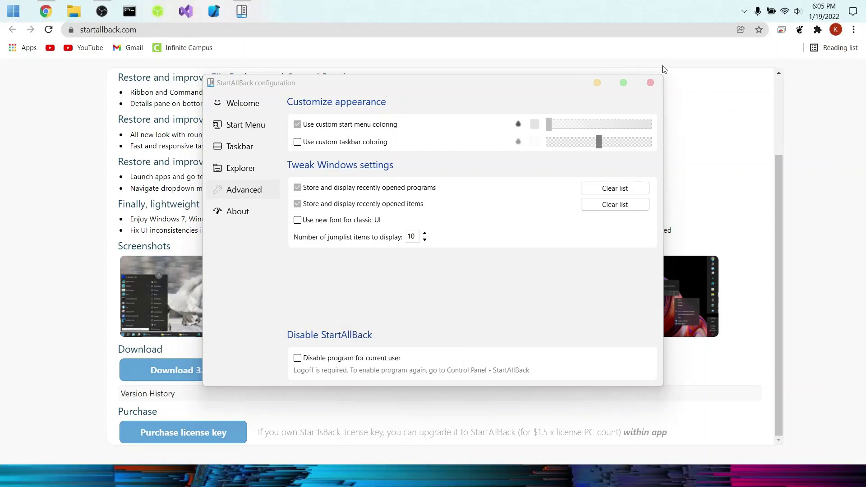
click(13, 11)
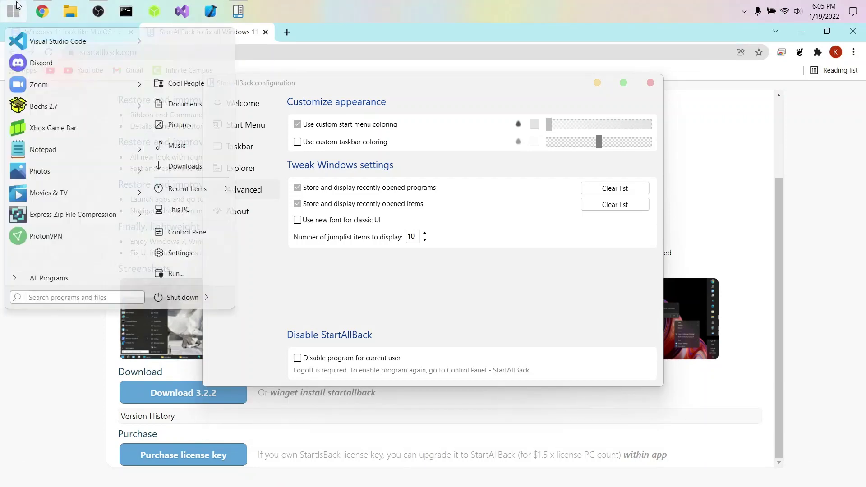
click(13, 9)
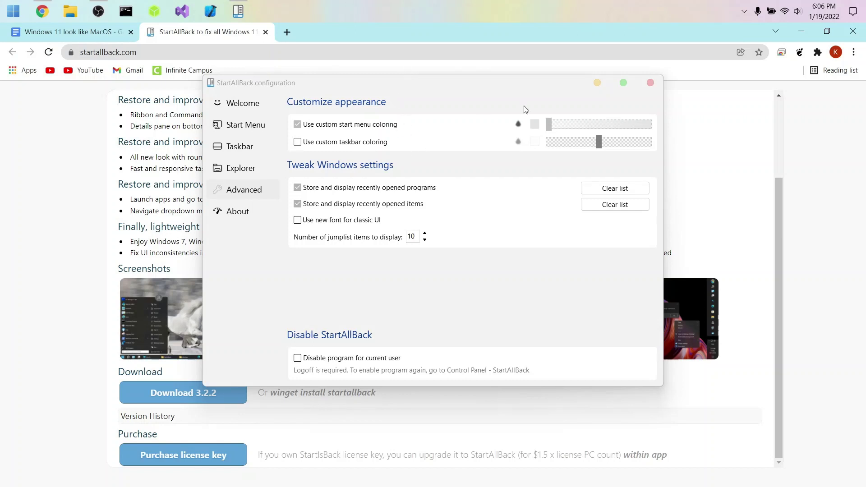
click(658, 78)
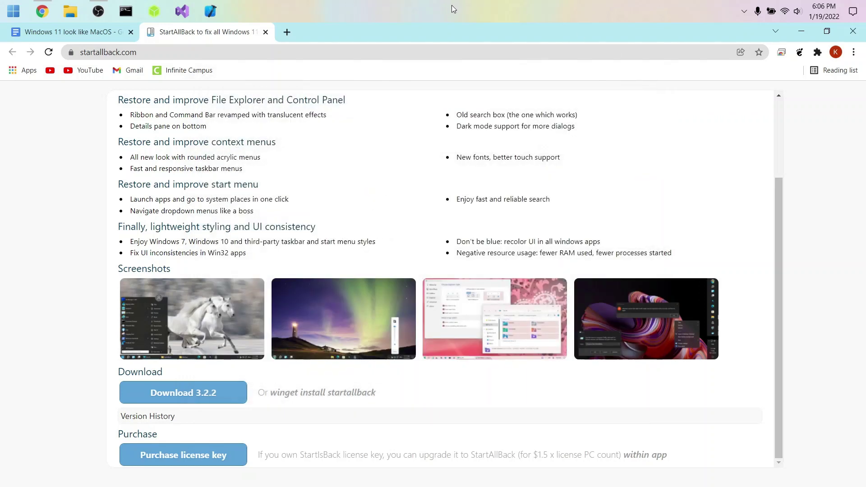
Reopen the taskbar properties, set the taskbar icon size to S, and close the configuration window
right_click(454, 8)
click(495, 169)
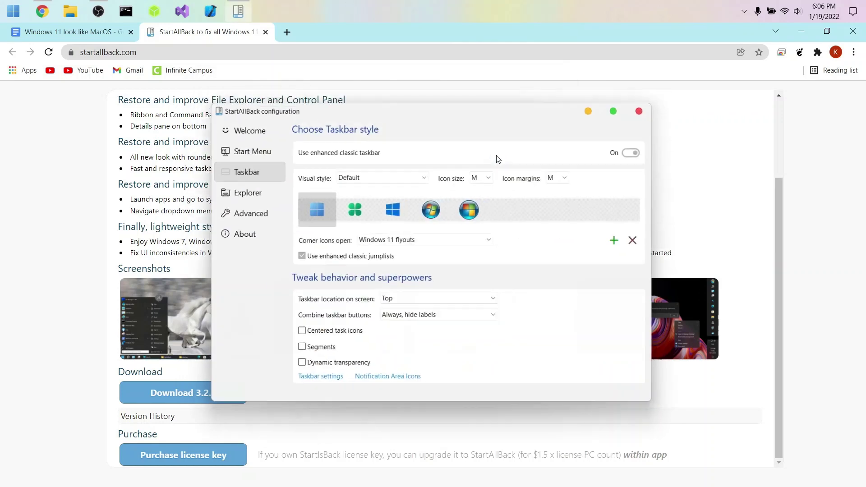
click(483, 175)
click(486, 187)
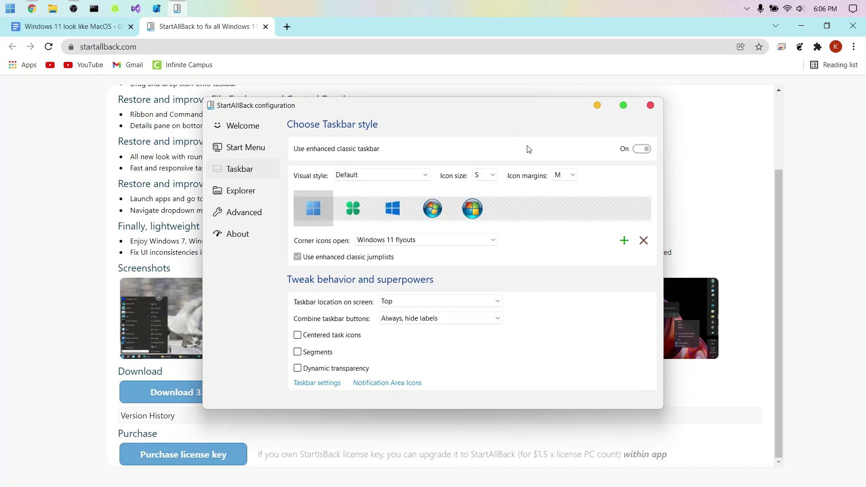
click(651, 105)
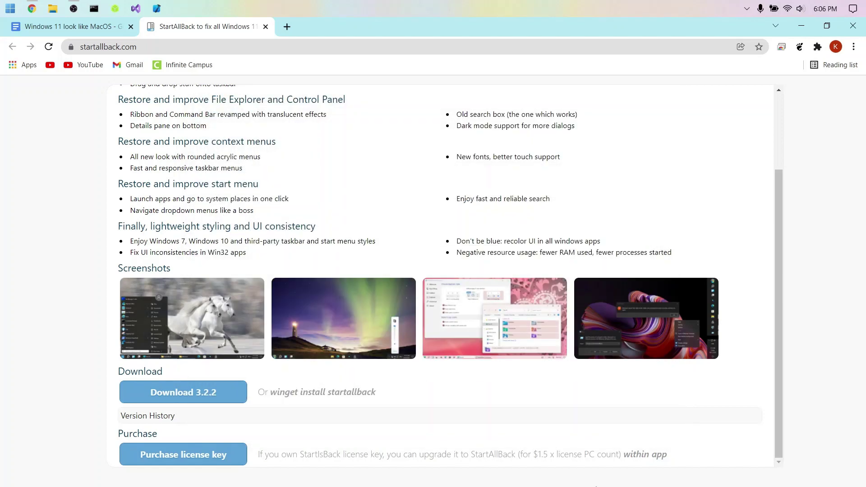
Switch to File Explorer and open the inner Make Windows 11 Look Like macOS (Tech Rifle) folder within Downloads
click(53, 9)
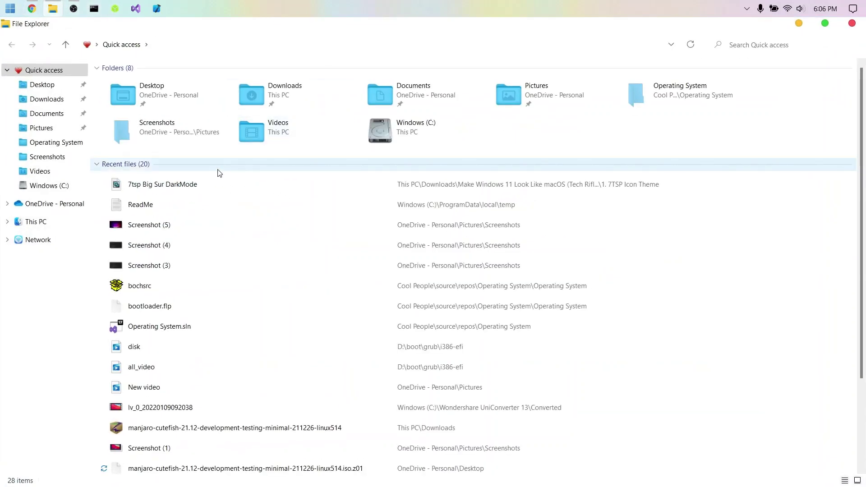
click(53, 93)
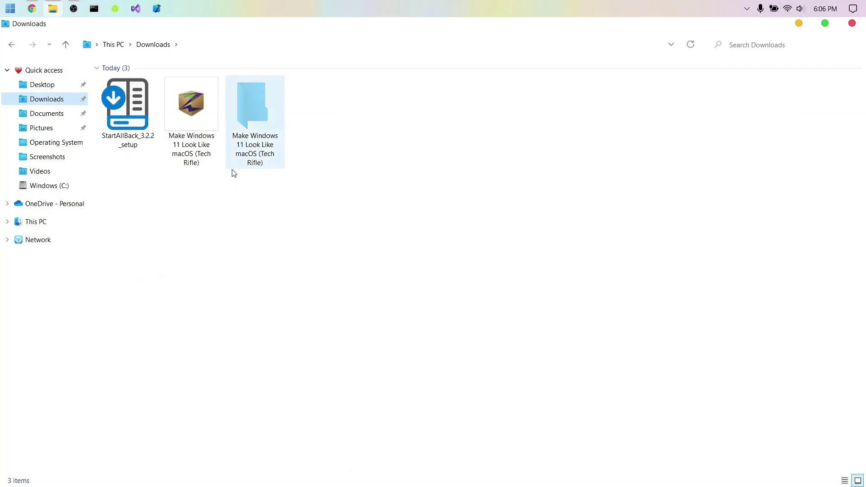
drag(156, 213, 219, 211)
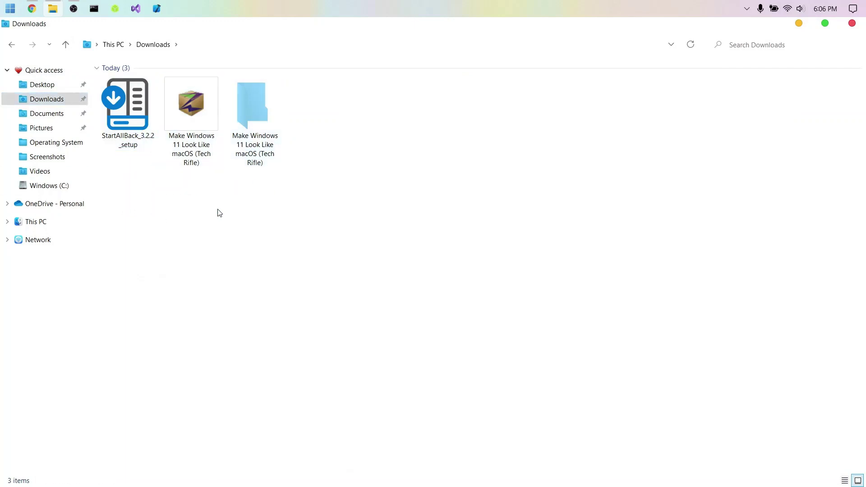
double_click(255, 108)
click(255, 89)
double_click(255, 89)
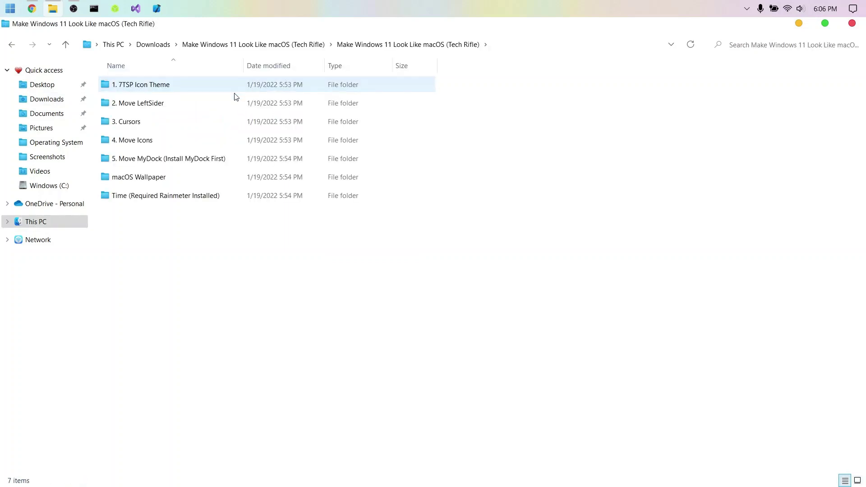
Open the 3. Cursors folder and display its files as large icons
click(193, 126)
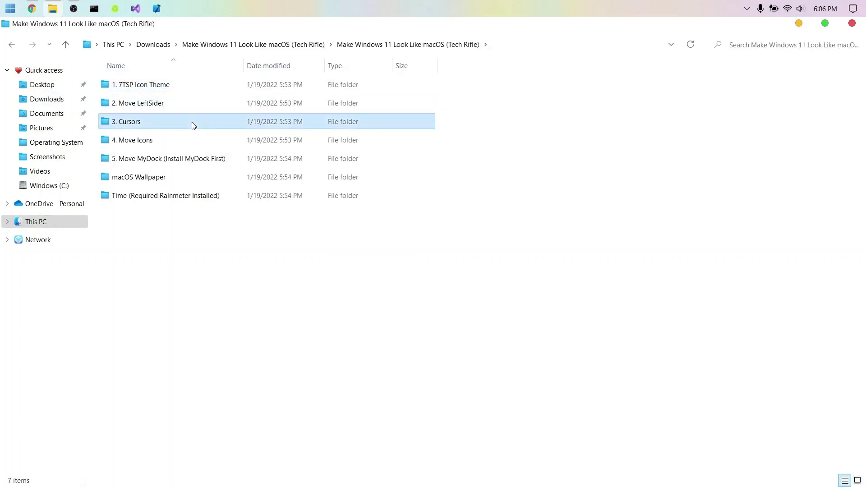
click(158, 107)
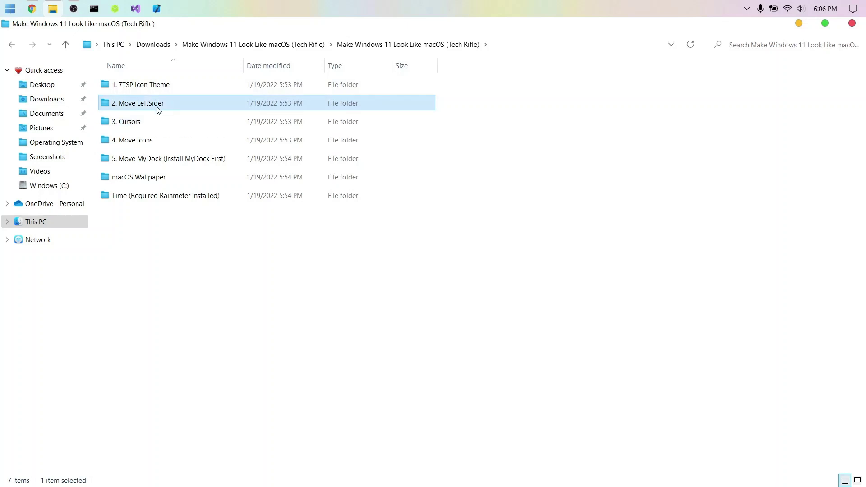
click(199, 255)
double_click(183, 126)
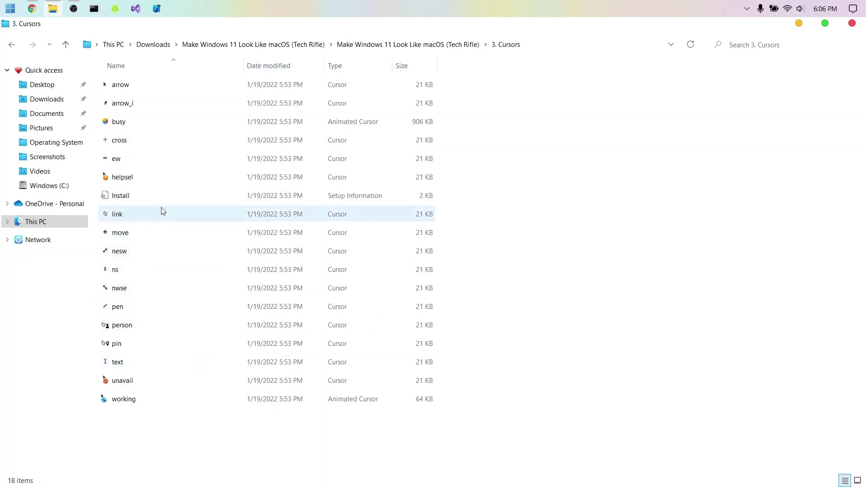
right_click(629, 199)
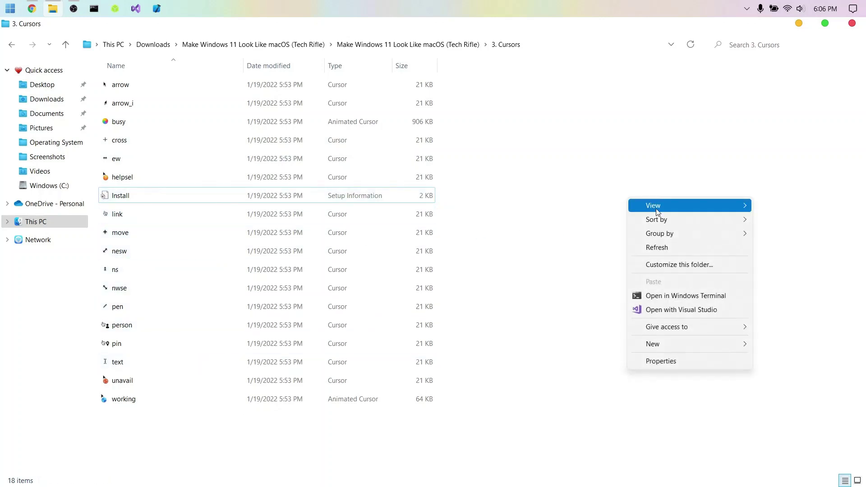
mouse_move(706, 209)
click(787, 219)
drag(725, 308, 417, 231)
Install the cursor set from the Install setup information file and allow the file to open
click(503, 93)
right_click(504, 94)
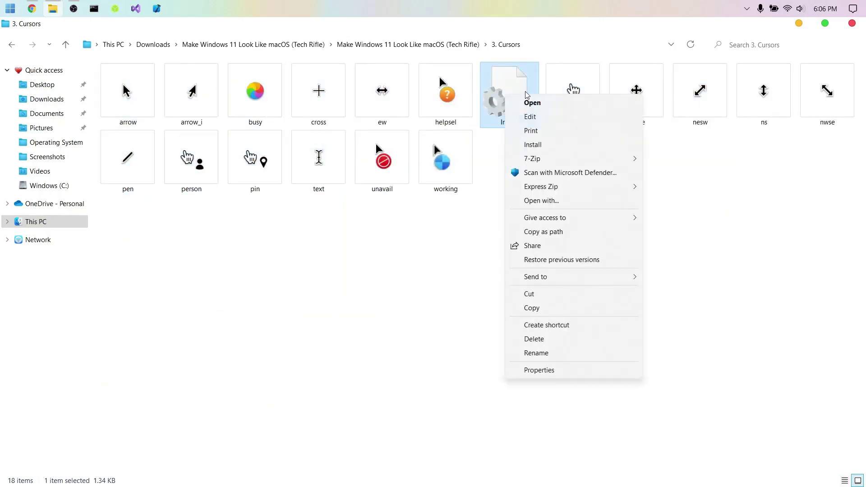
click(541, 148)
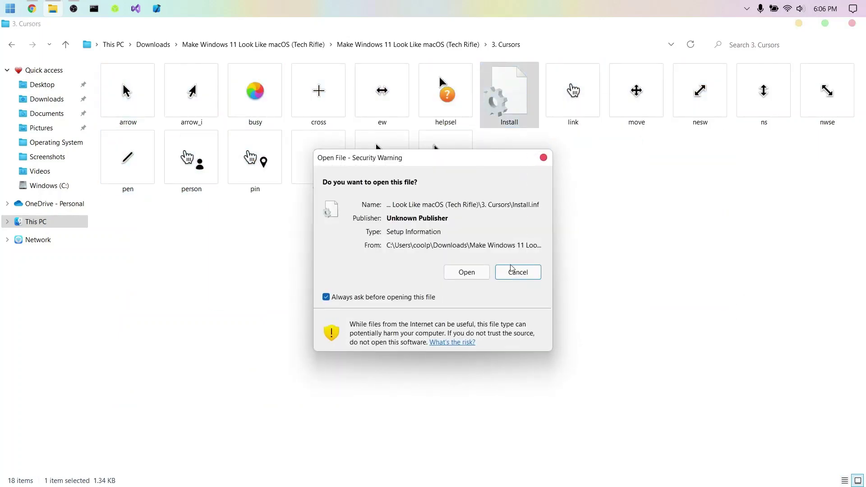
click(480, 275)
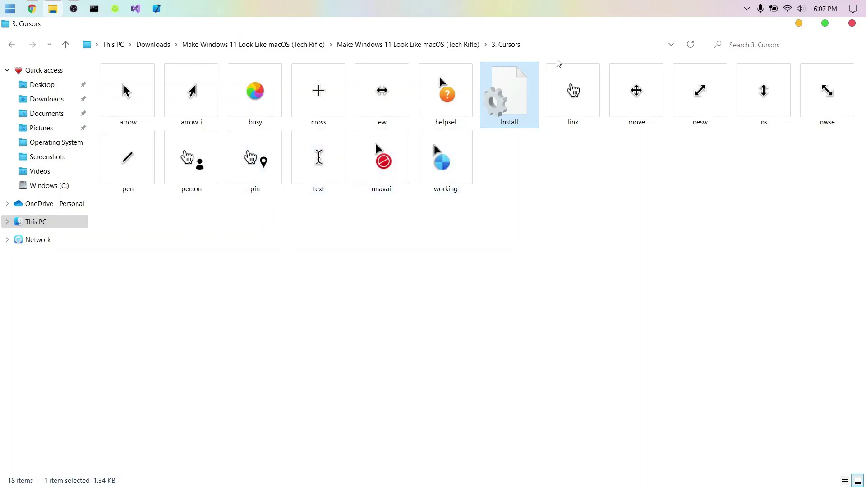
Close the cursors folder, minimize the browser, and open the Themes page of the desktop personalization settings in a maximized window
click(853, 23)
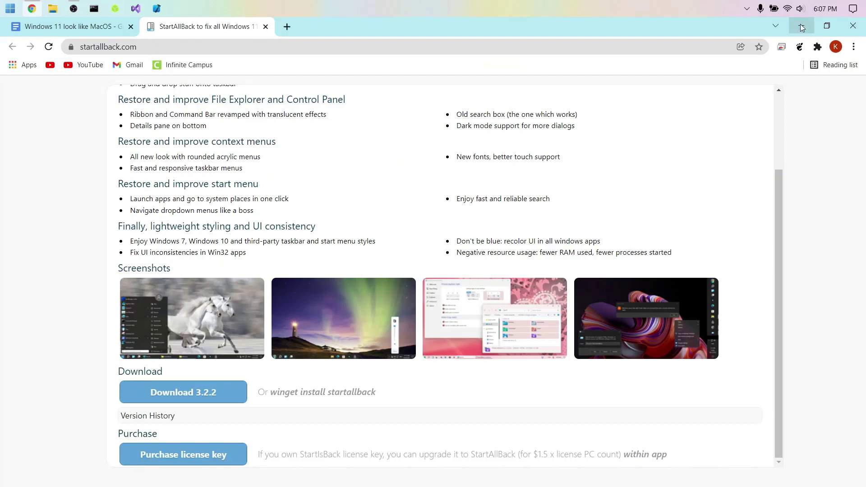
click(802, 27)
right_click(290, 136)
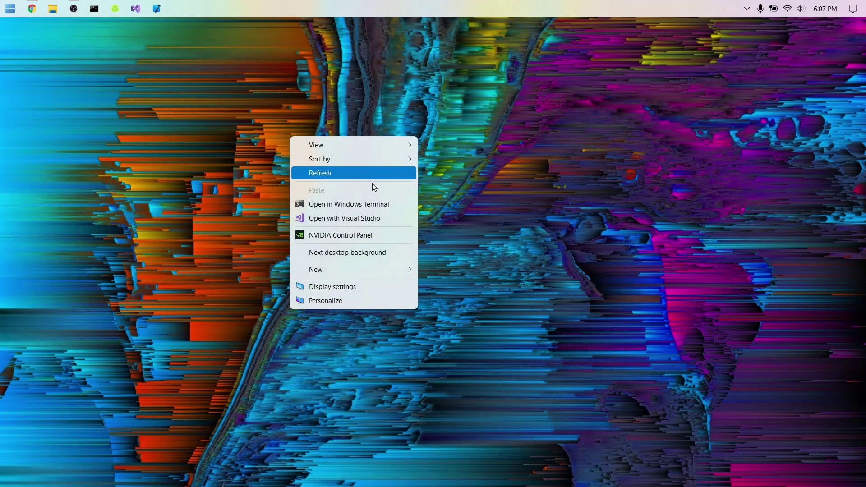
click(339, 299)
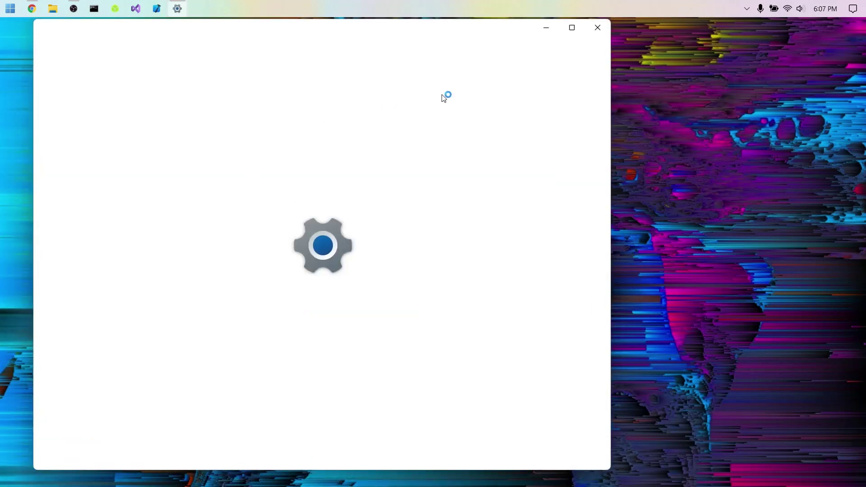
double_click(507, 23)
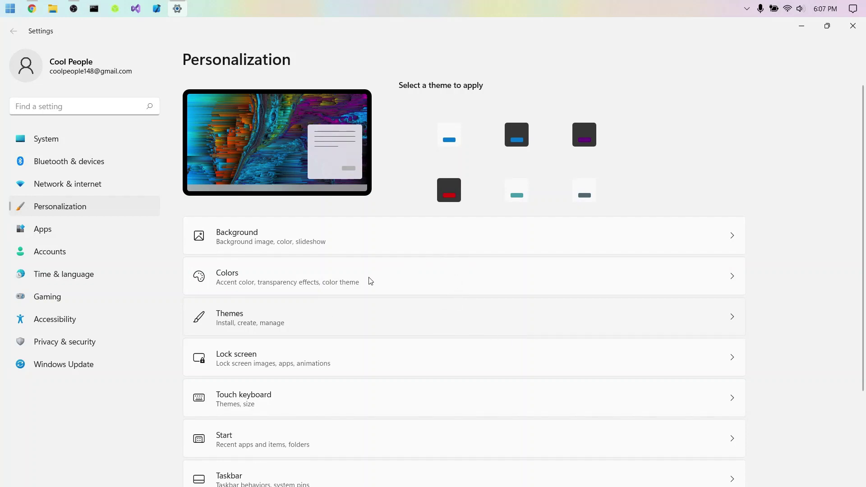
click(311, 305)
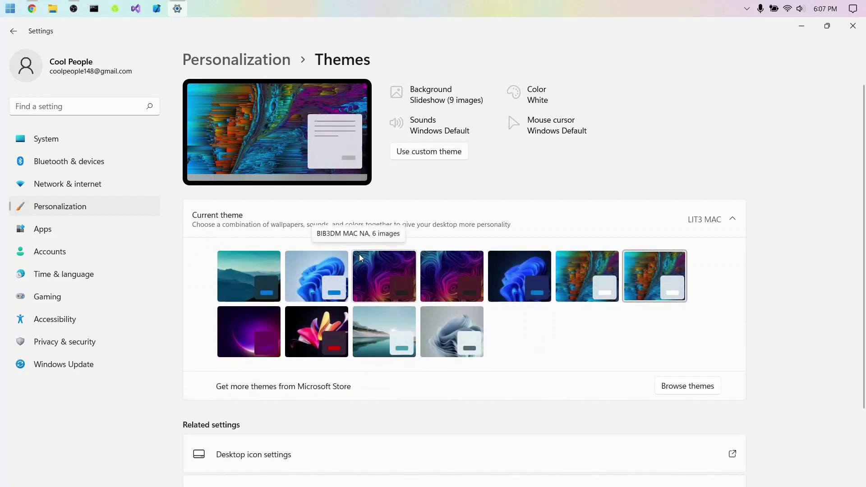
Apply the Big Sur pointer scheme in the mouse cursor properties, replacing the original scheme, and close Settings
click(554, 130)
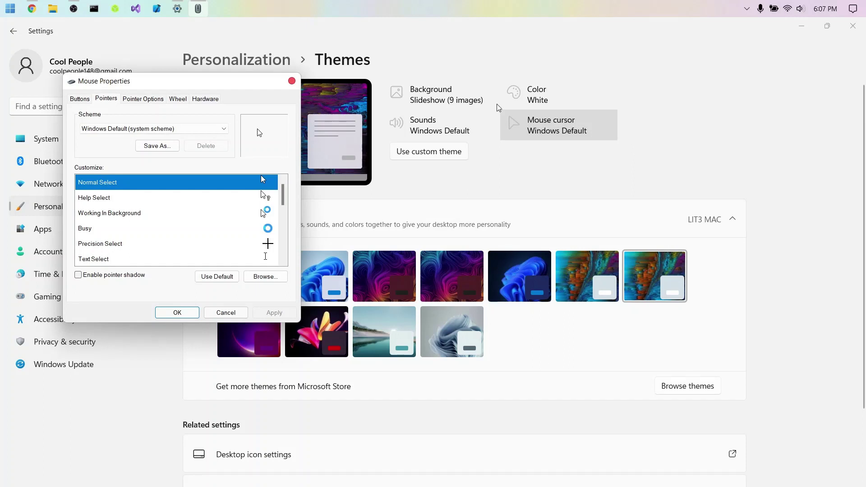
click(135, 131)
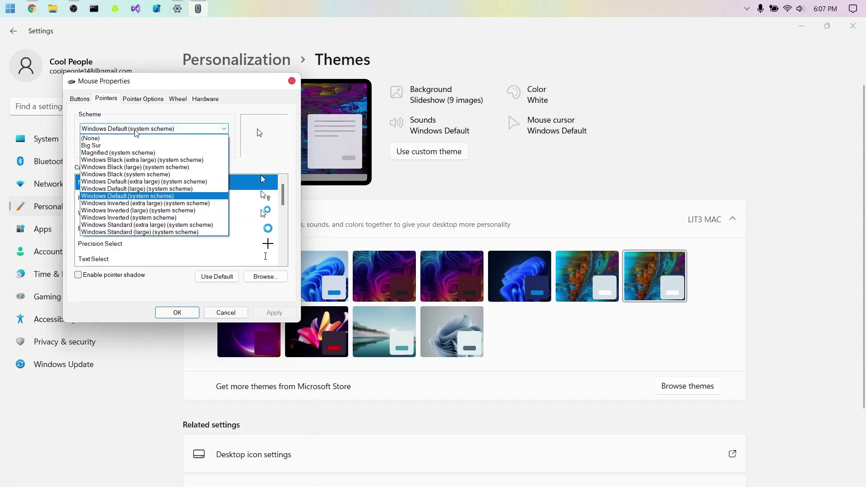
click(118, 147)
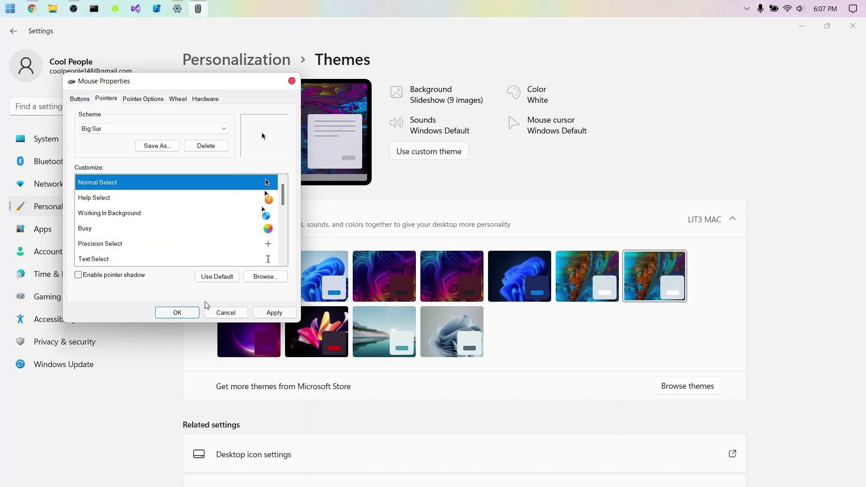
click(273, 312)
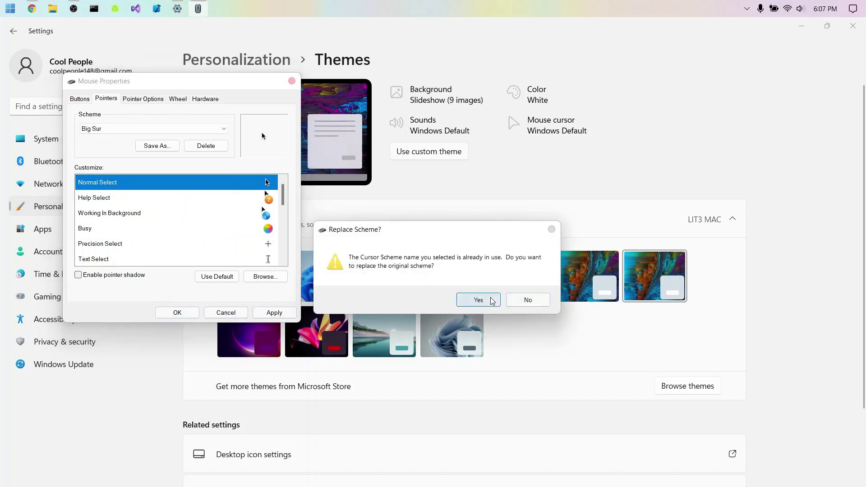
click(492, 301)
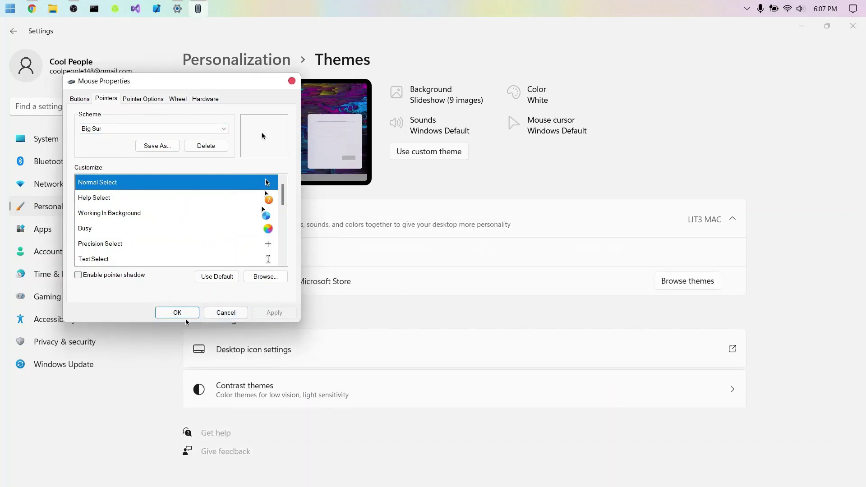
click(184, 316)
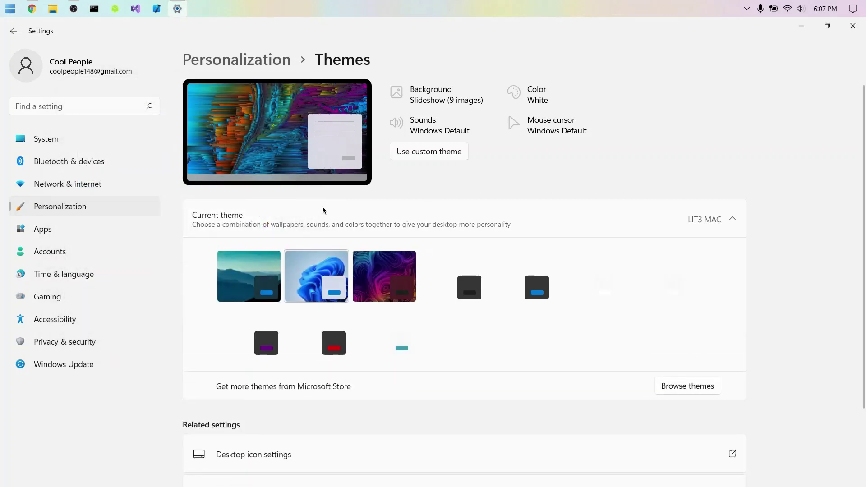
click(853, 26)
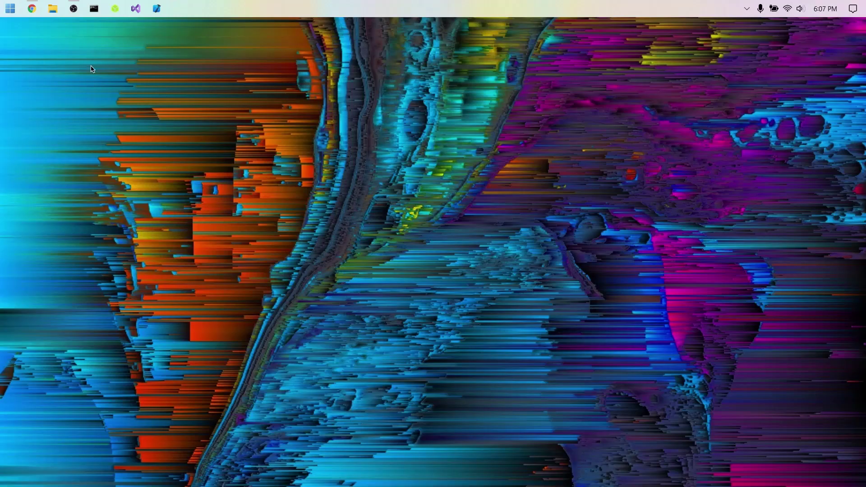
Switch to File Explorer and open the inner Make Windows 11 Look Like macOS (Tech Rifle) folder from Downloads
click(52, 9)
click(74, 8)
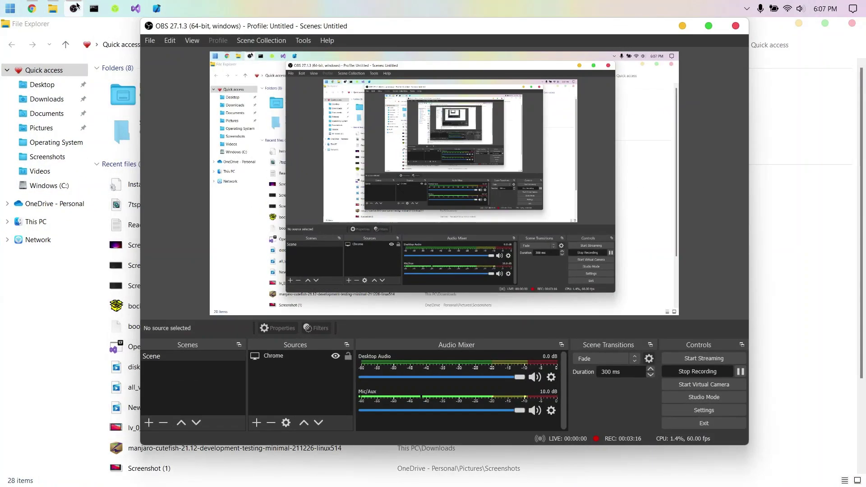
click(76, 6)
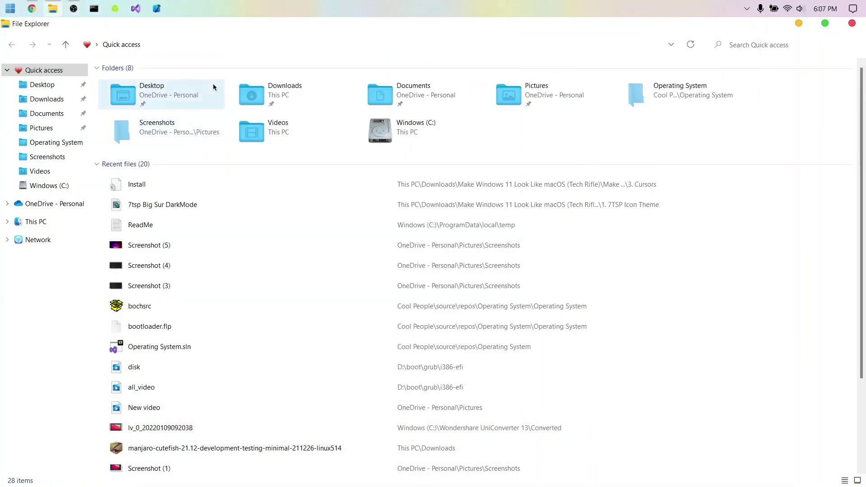
double_click(273, 125)
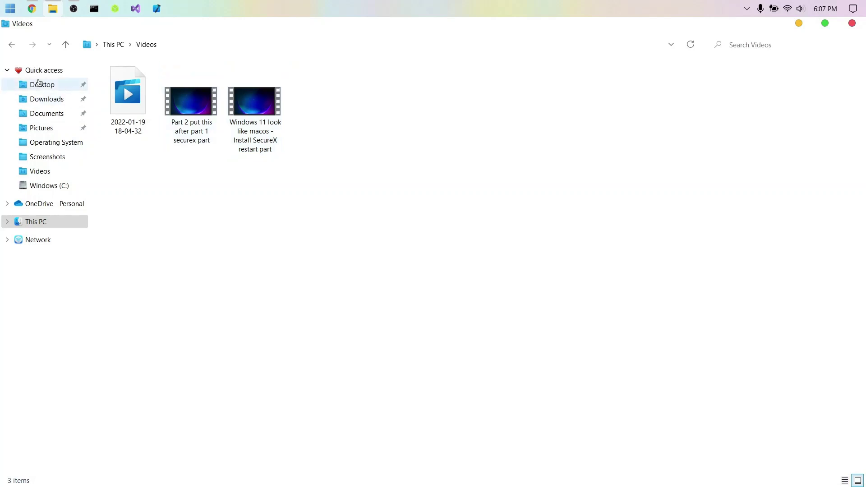
click(50, 113)
click(55, 100)
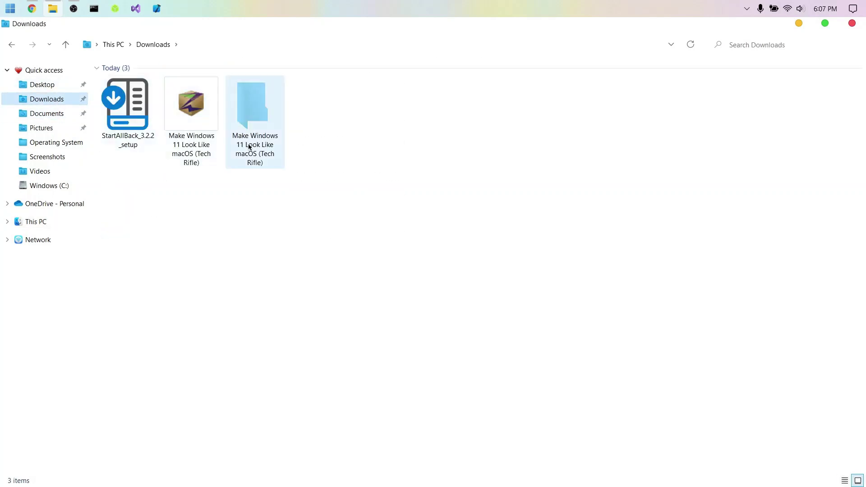
double_click(261, 130)
double_click(215, 88)
drag(136, 91, 451, 296)
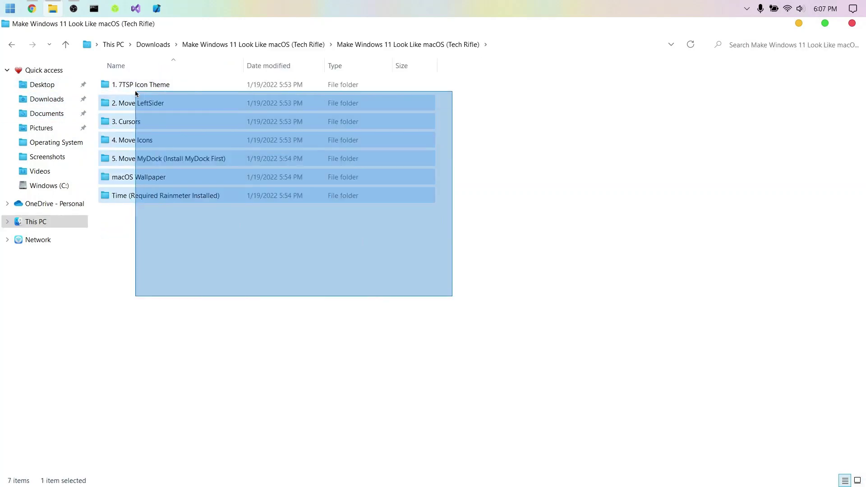
click(258, 219)
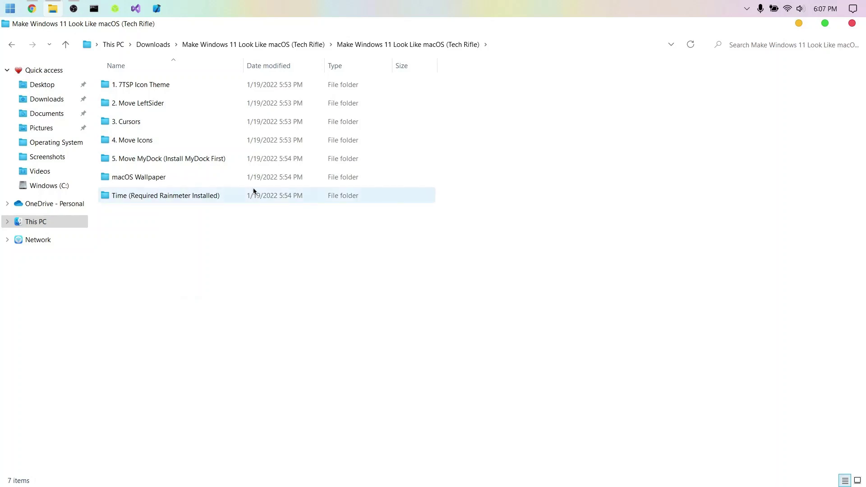
Move the Big Sur dock Icons folder from 4. Move Icons to Windows (C:), replacing the files in the destination
double_click(151, 140)
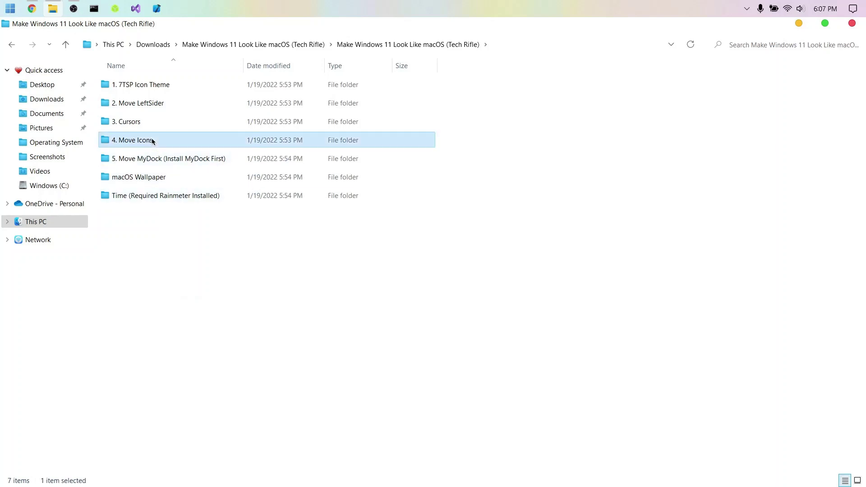
drag(182, 82, 143, 105)
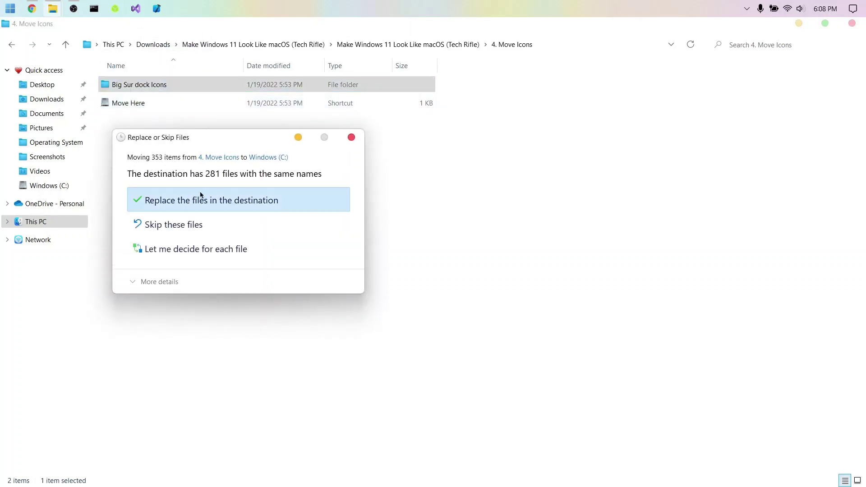
click(223, 200)
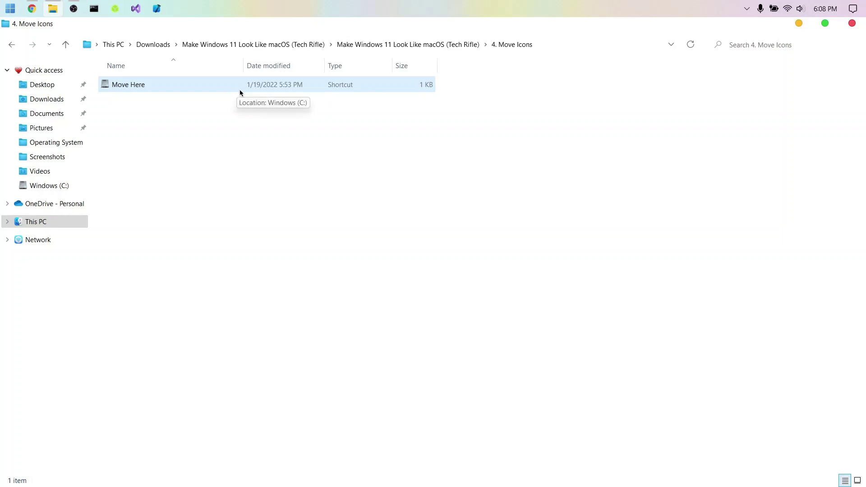
Follow the Move Here shortcut to view the Windows (C:) drive's contents, and minimize the File Explorer window
double_click(205, 87)
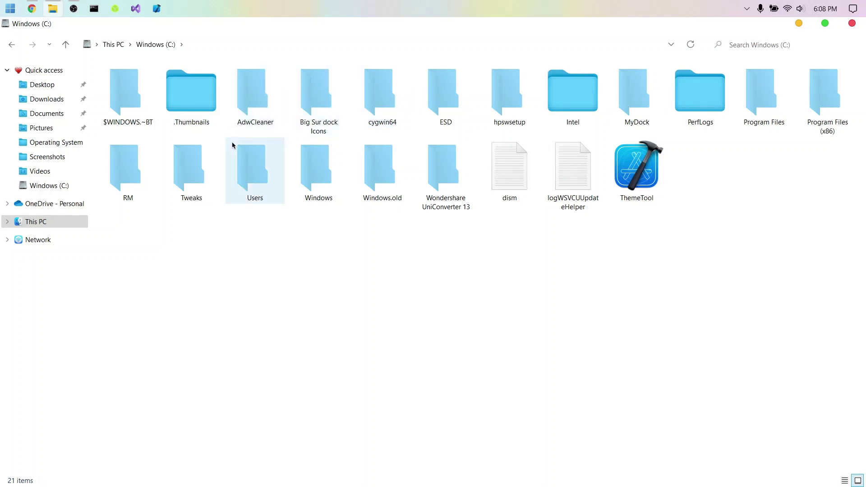
mouse_move(233, 145)
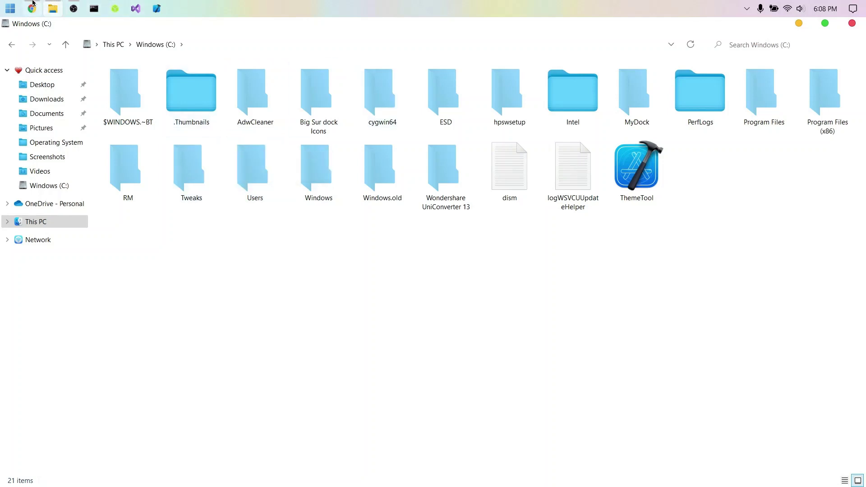
mouse_move(45, 2)
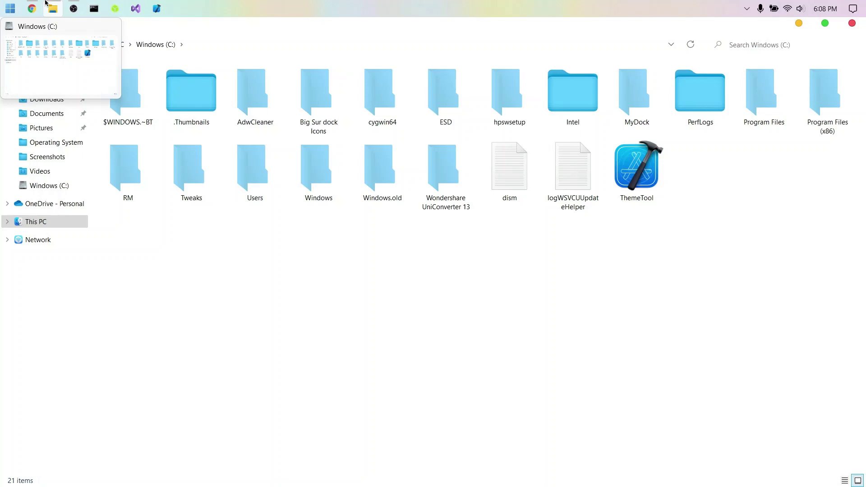
click(45, 3)
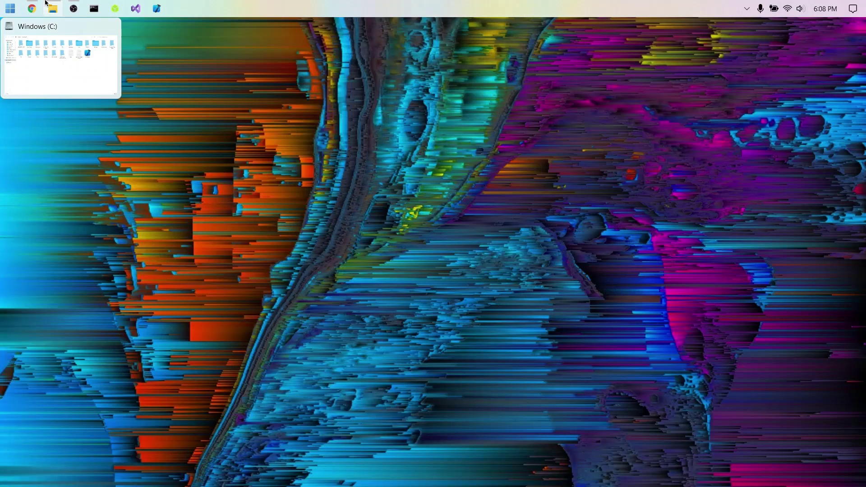
Switch to Chrome, close the StartAllBack page, download MyDockFinder.zip from the document's MyDockFinder link, and close the browser
click(32, 8)
click(63, 27)
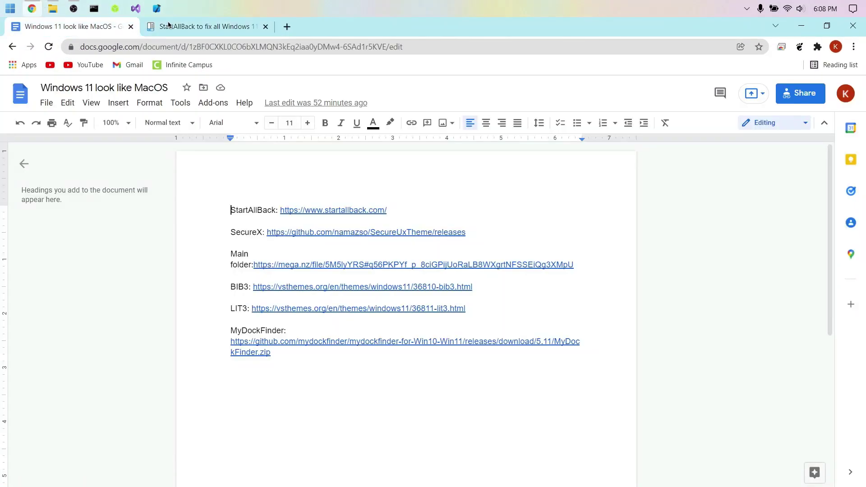
click(266, 27)
click(270, 349)
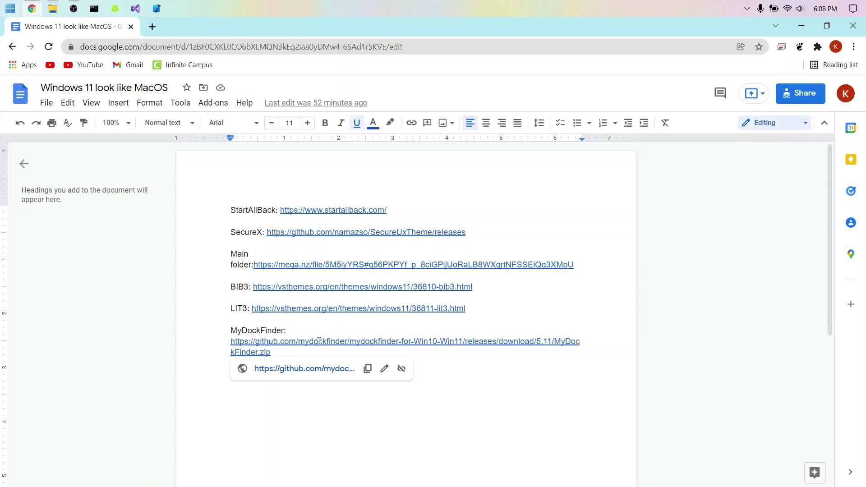
click(333, 368)
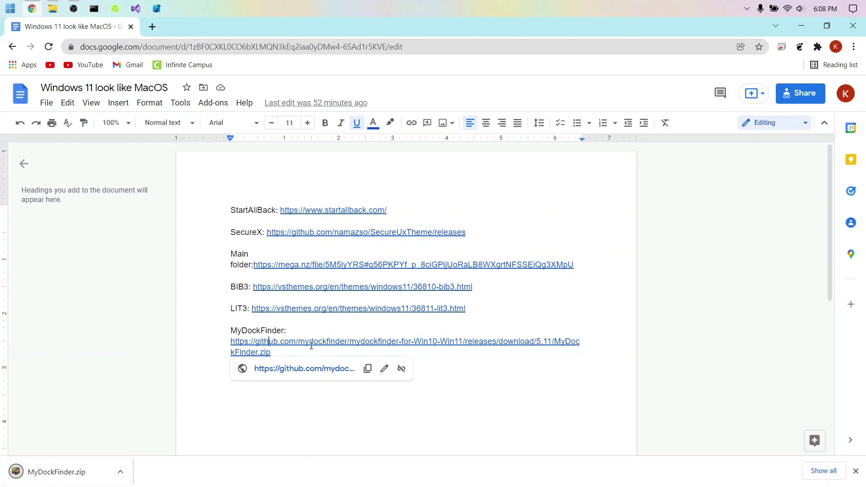
right_click(853, 8)
click(633, 26)
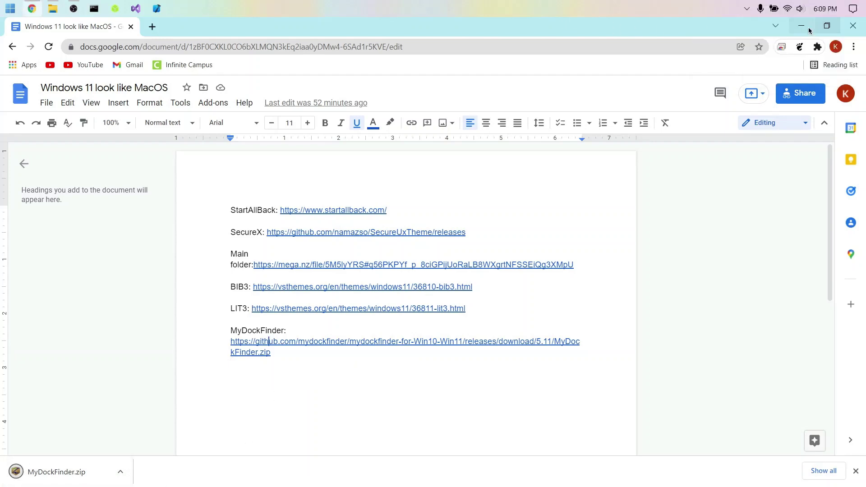
click(853, 25)
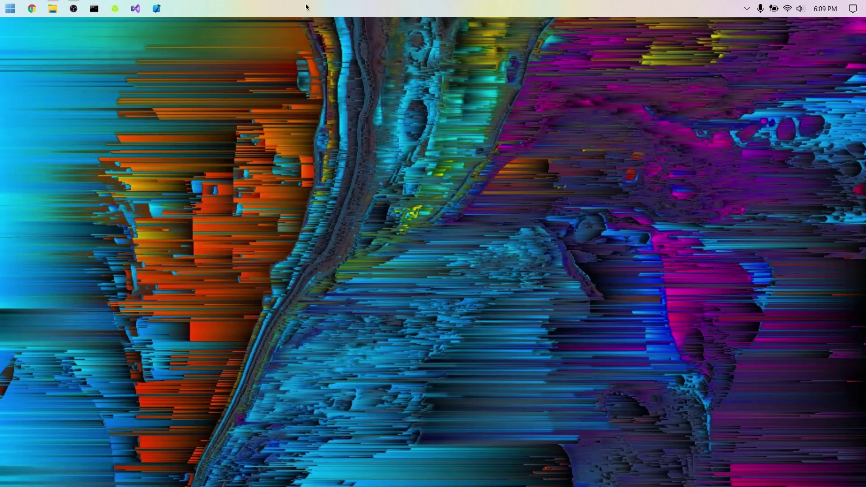
Extract the MyDockFinder archive in File Explorer's Downloads folder and restore the extracted folder's window to a smaller size
click(56, 6)
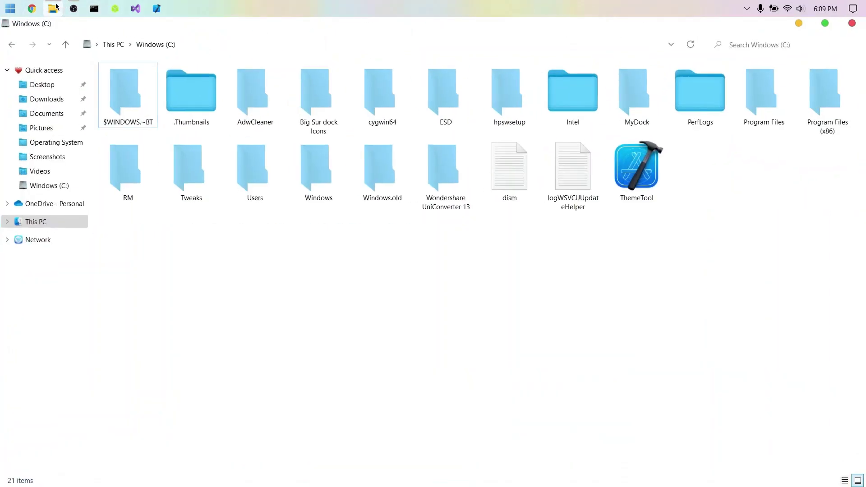
click(48, 99)
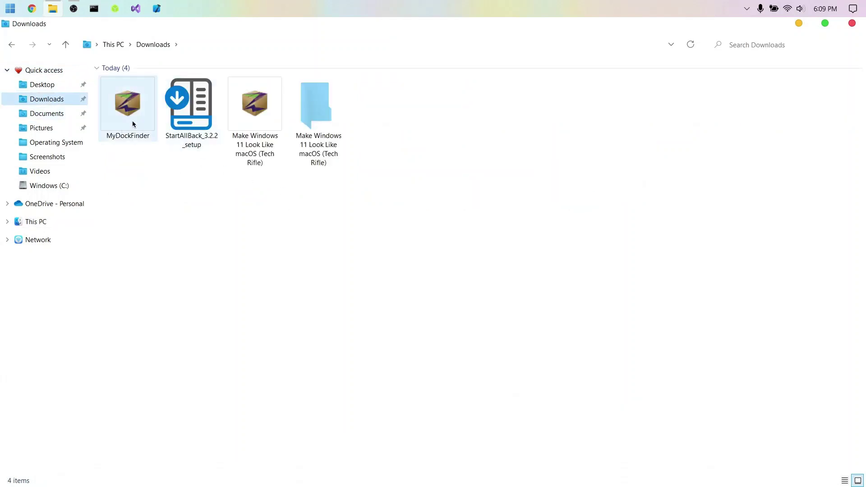
right_click(126, 110)
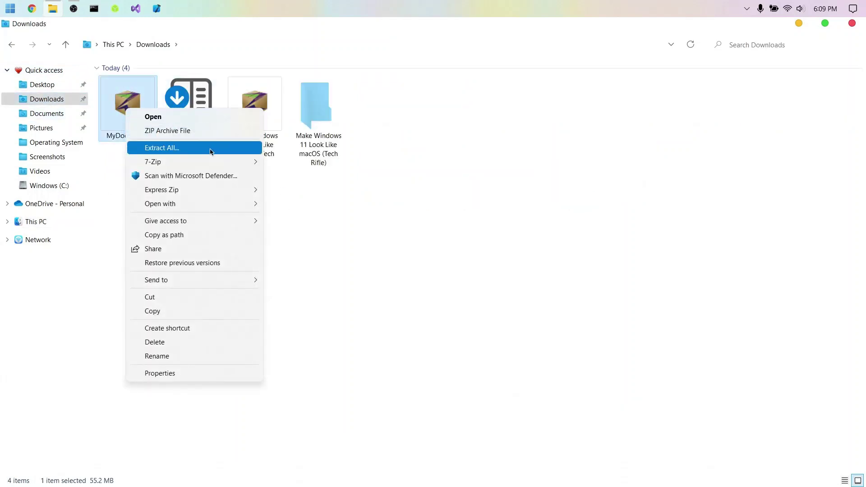
click(170, 147)
click(524, 372)
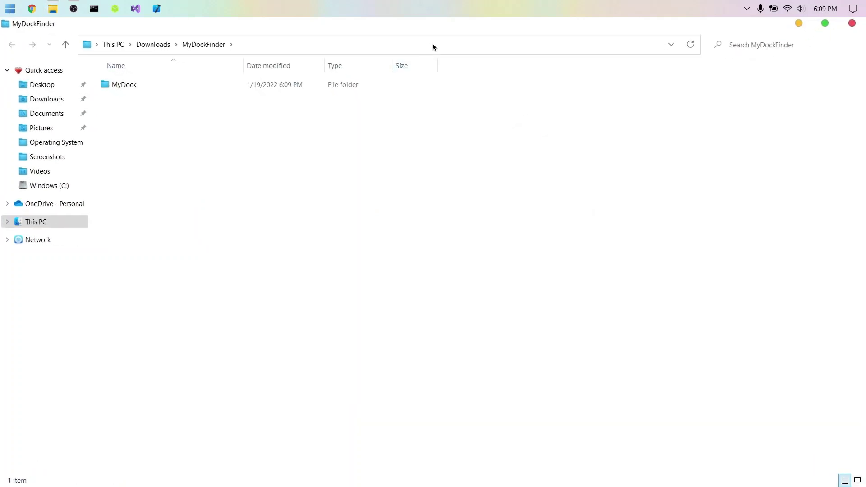
double_click(468, 31)
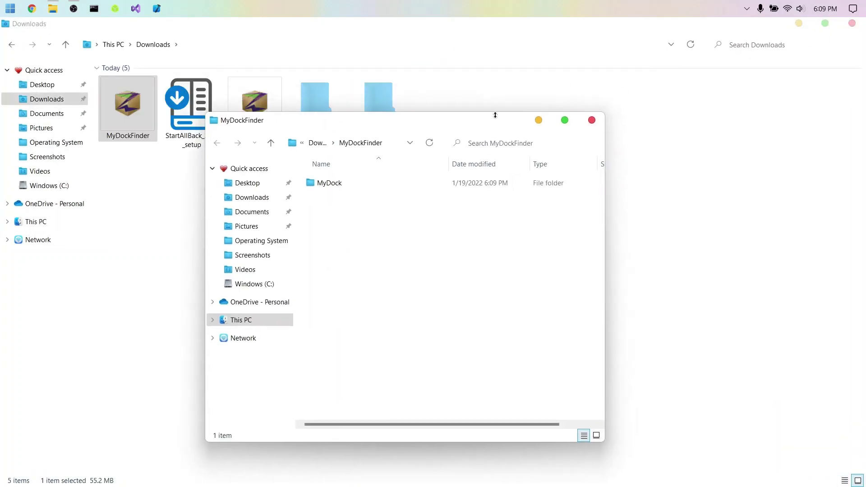
Move the extracted MyDockFinder folder from Downloads to Windows (C:) and view the drive's contents
click(591, 120)
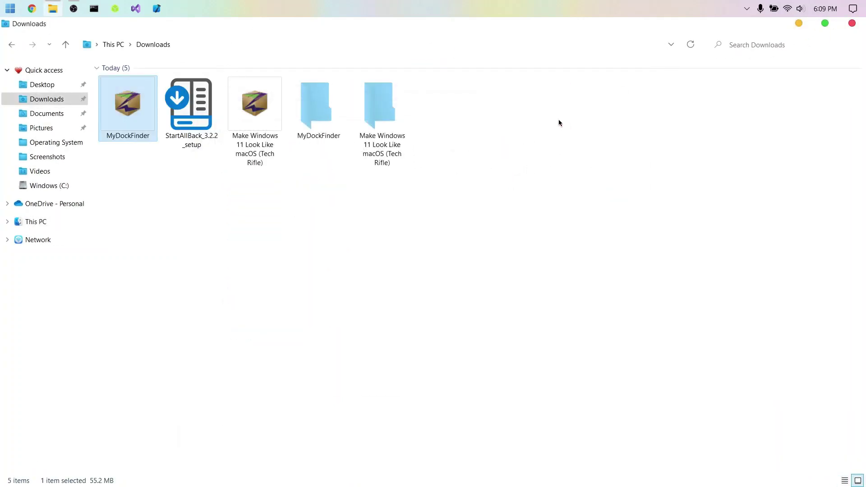
click(560, 123)
right_click(570, 131)
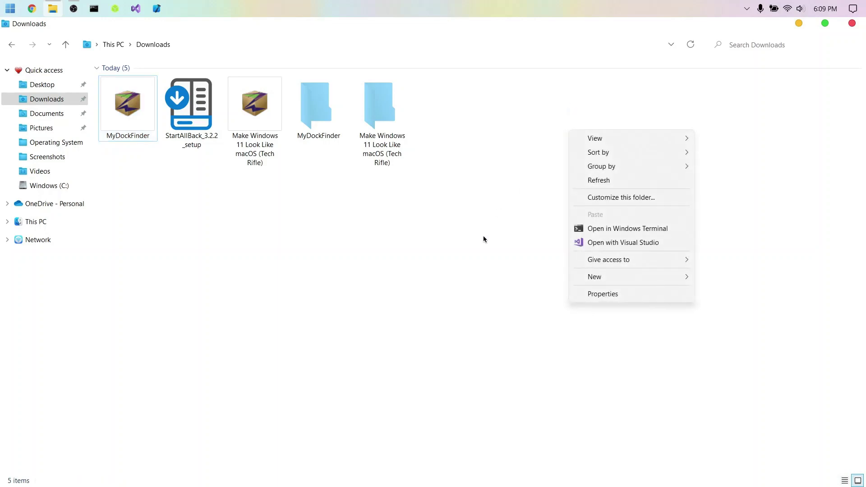
click(473, 238)
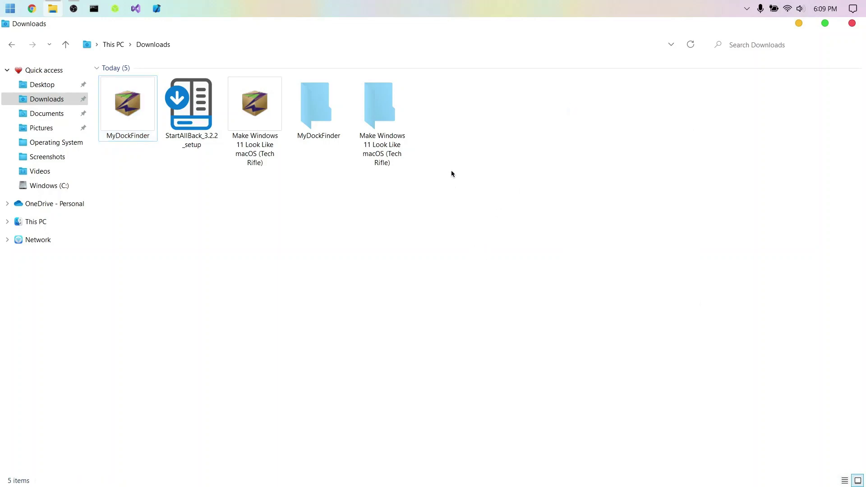
drag(331, 99, 55, 189)
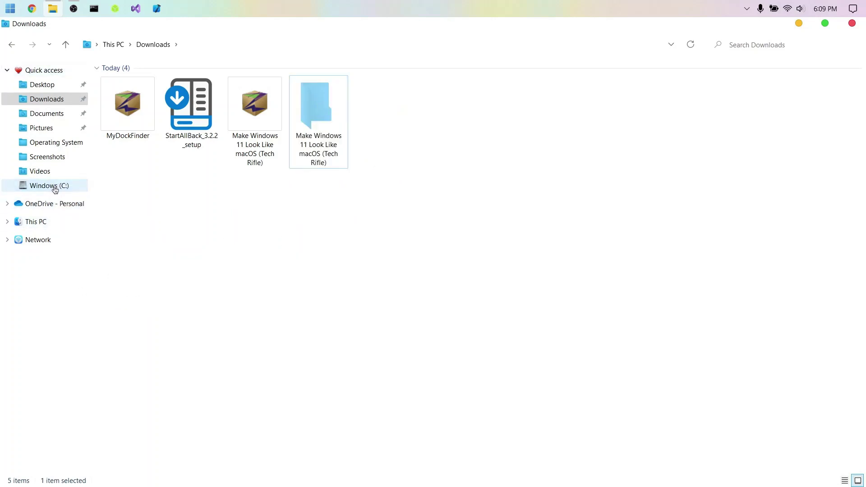
click(50, 185)
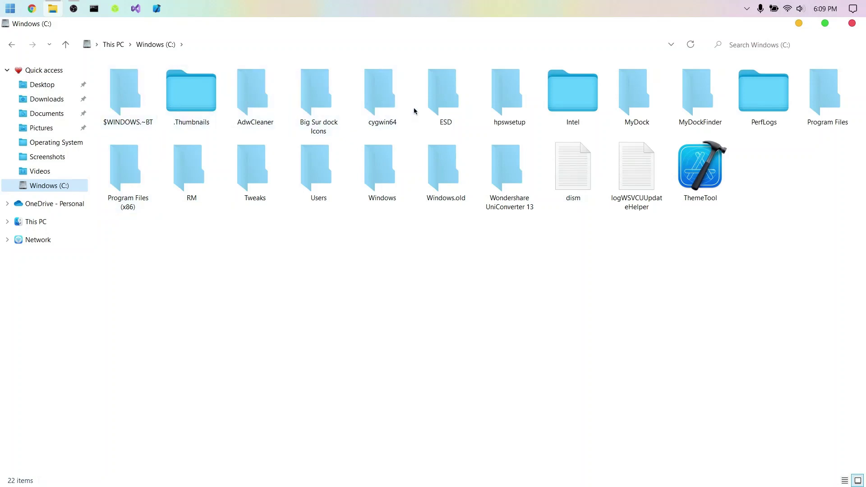
click(701, 88)
click(640, 103)
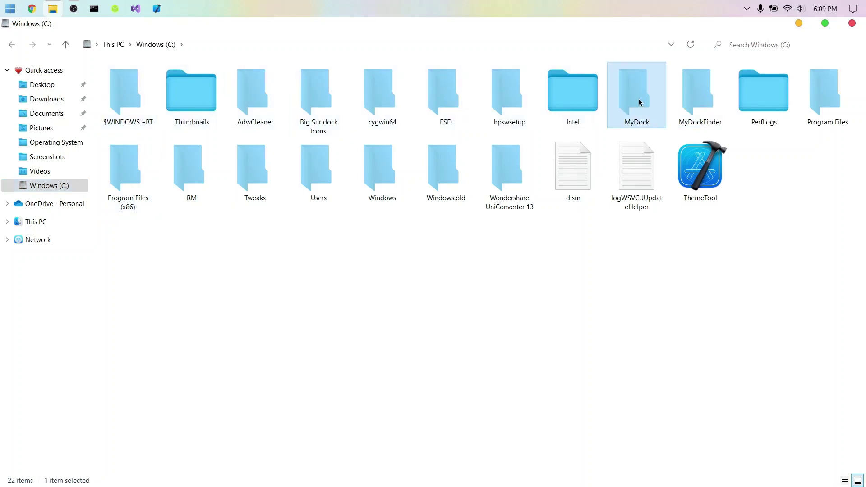
click(216, 294)
Move the MyDock folder from the theme package's 5. Move MyDock (Install MyDock First) folder in Downloads to Windows (C:)
click(77, 100)
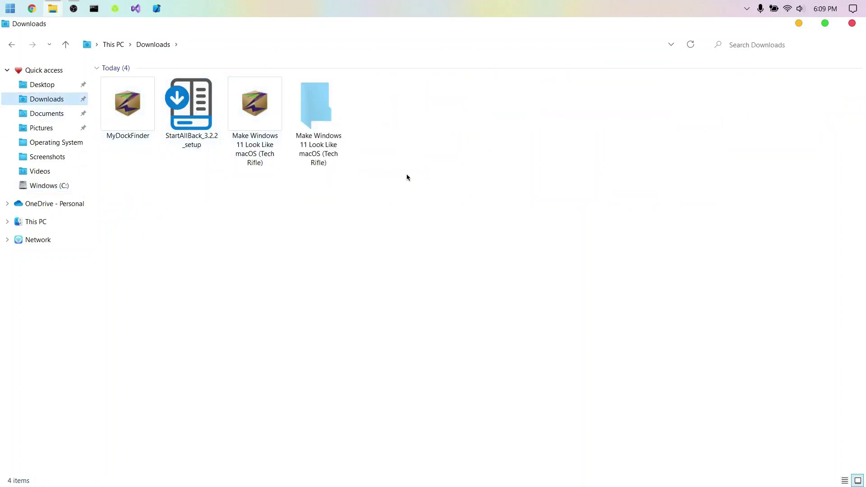
drag(322, 108, 373, 199)
double_click(317, 121)
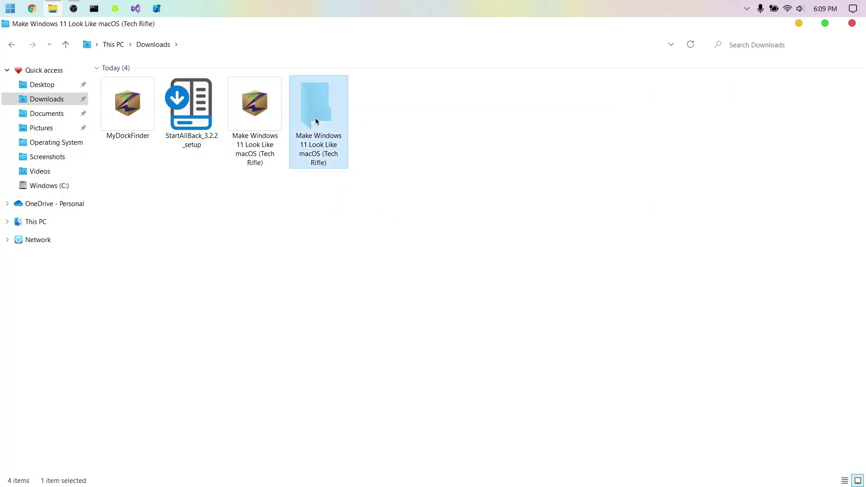
double_click(180, 85)
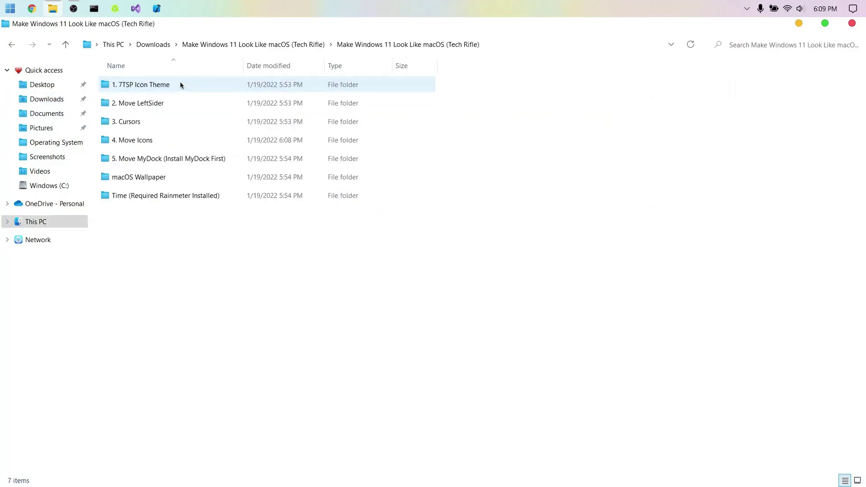
double_click(202, 159)
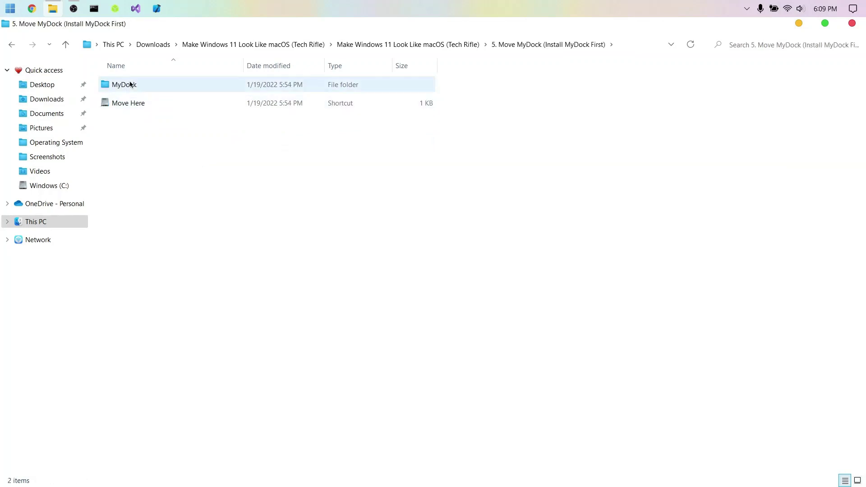
drag(128, 84, 156, 100)
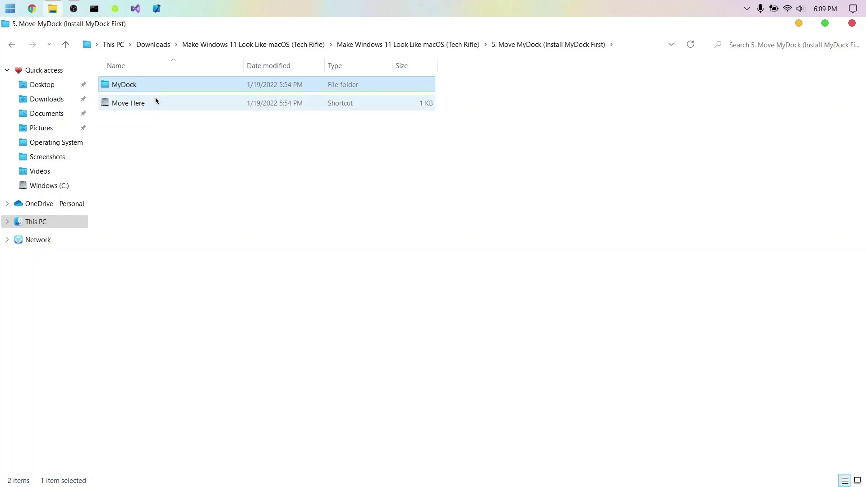
click(402, 207)
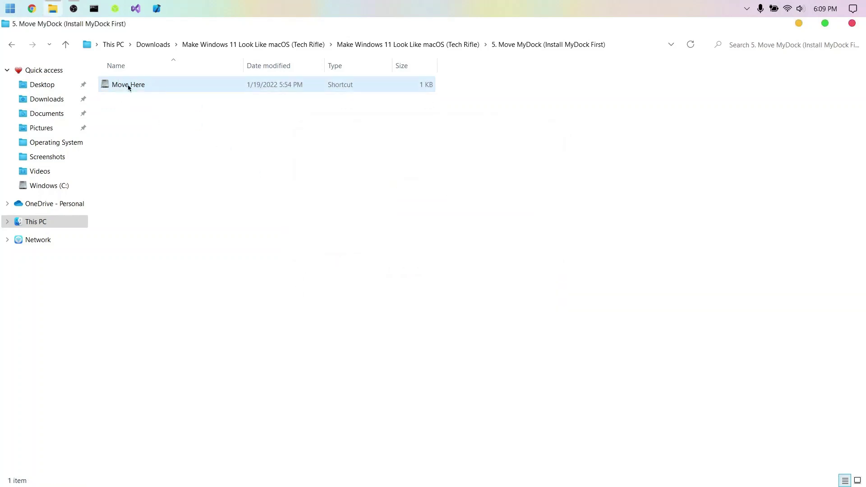
Follow the Move Here shortcut to Windows (C:), open the MyDock folder, and show its contents as large icons
double_click(128, 85)
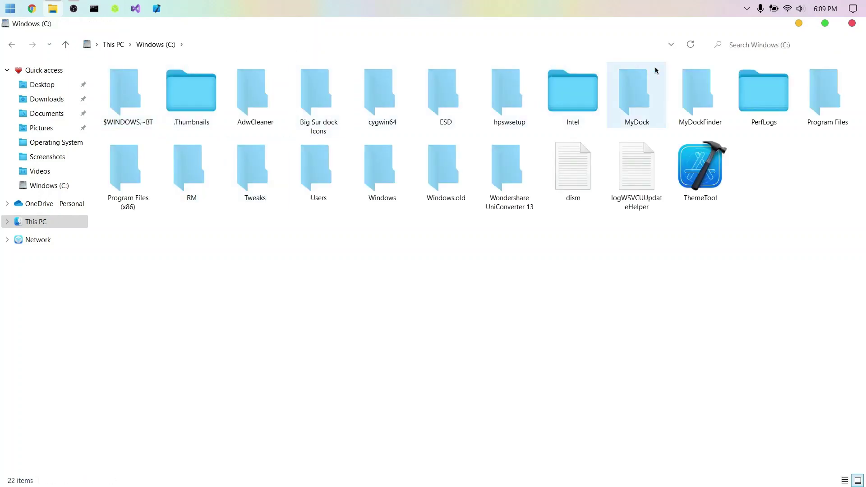
double_click(647, 93)
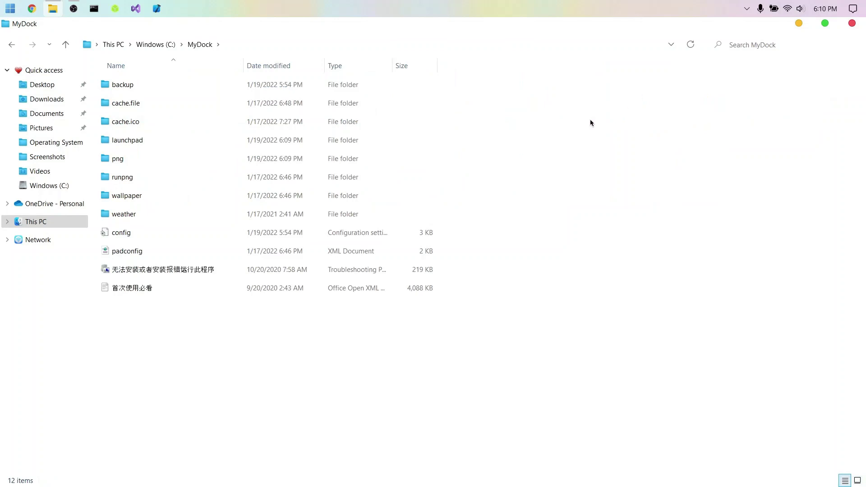
right_click(294, 414)
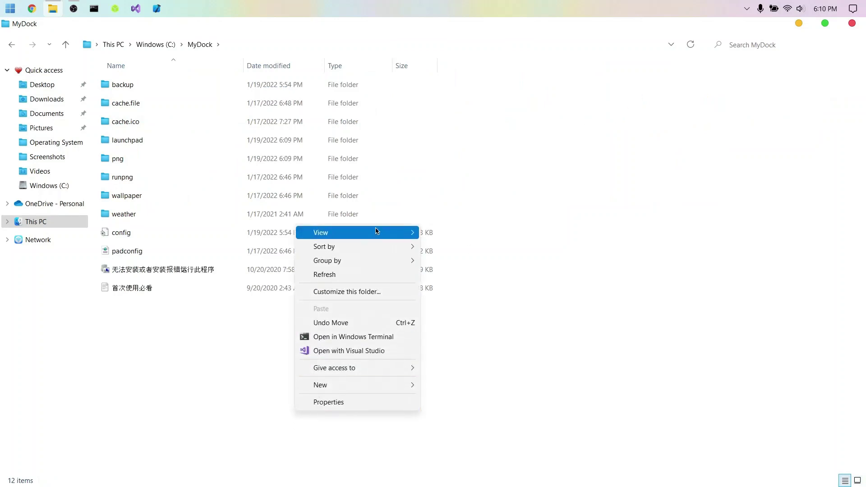
mouse_move(411, 235)
click(463, 245)
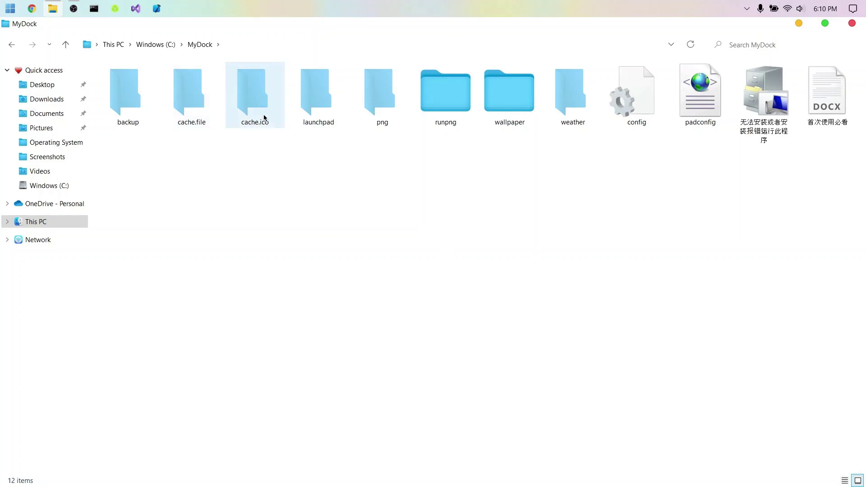
Revisit the package's 5. Move MyDock (Install MyDock First) folder in Downloads and follow its Move Here shortcut to Windows (C:)
click(57, 100)
click(306, 110)
double_click(306, 110)
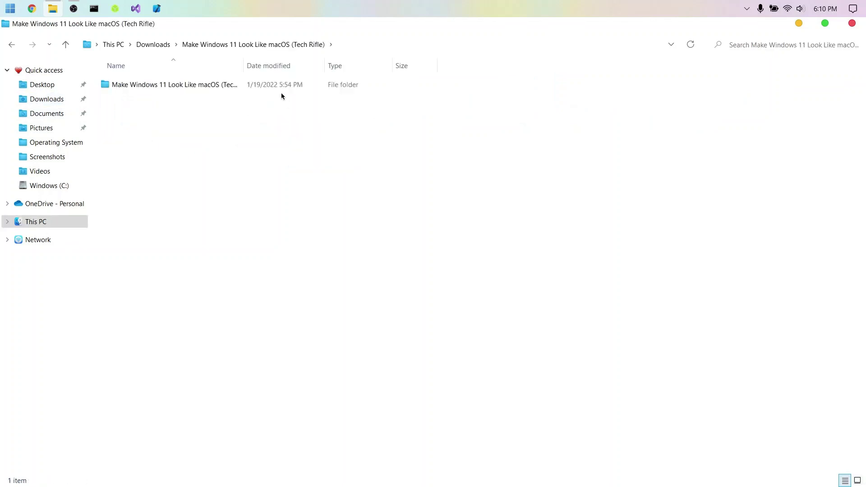
click(280, 92)
double_click(279, 88)
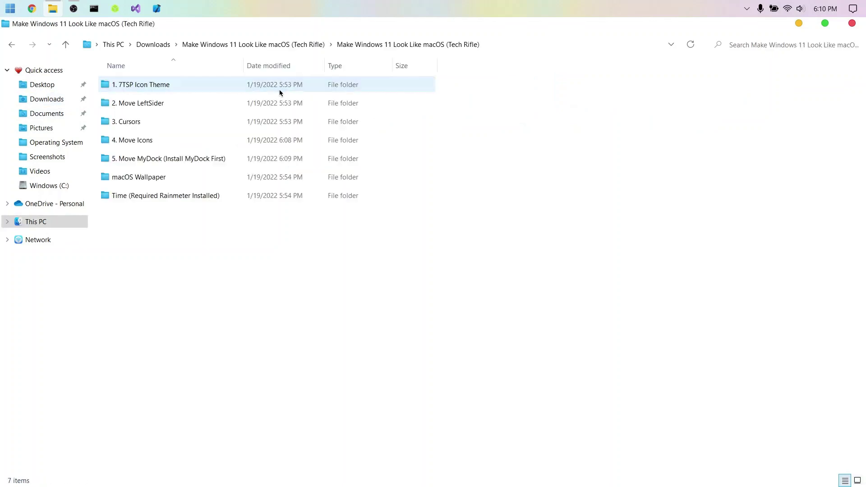
double_click(182, 160)
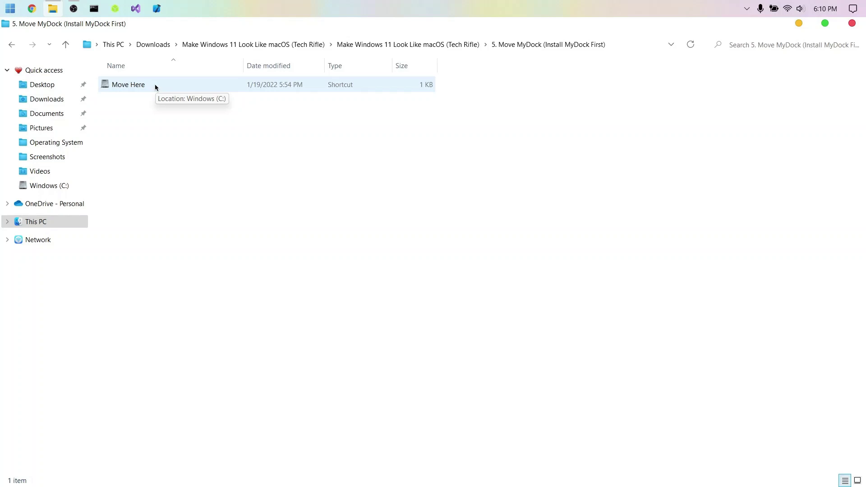
click(45, 100)
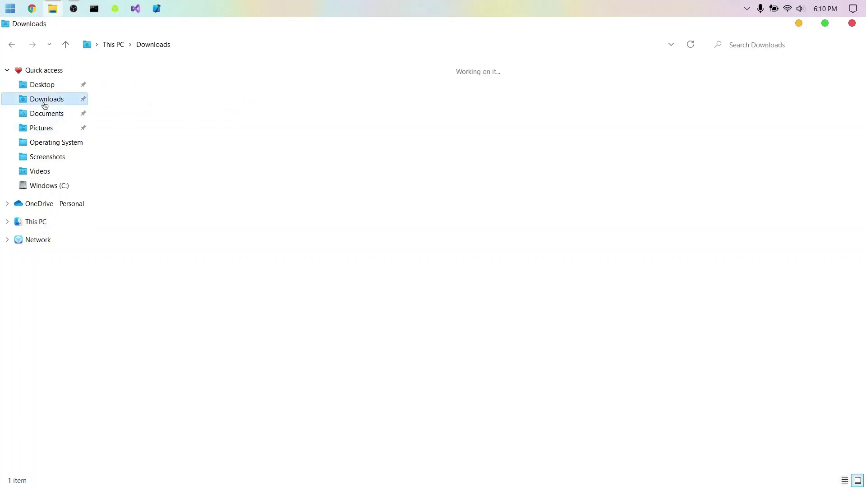
double_click(304, 83)
double_click(280, 86)
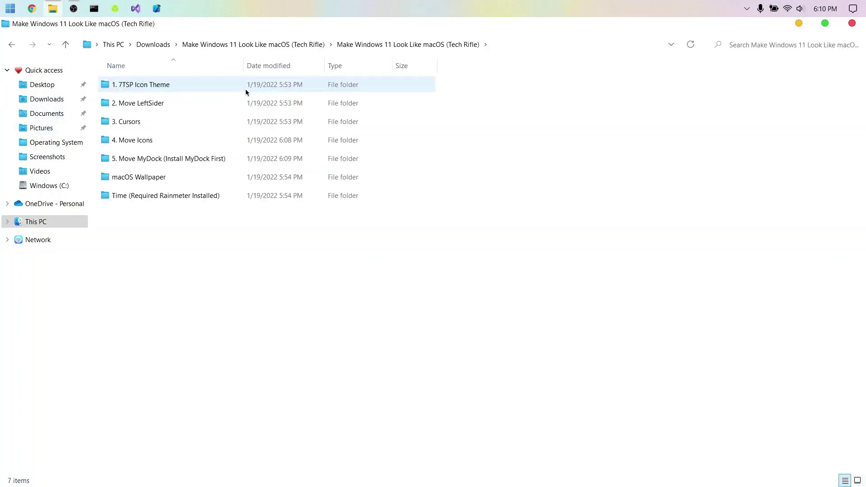
double_click(213, 160)
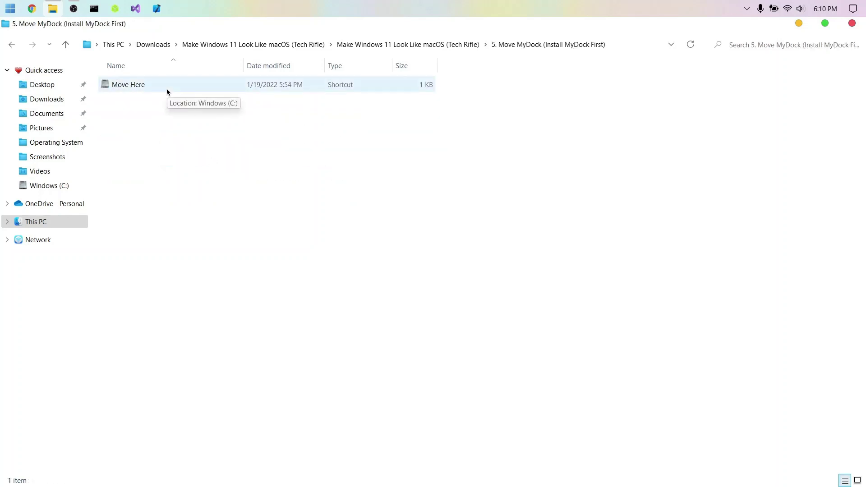
double_click(167, 92)
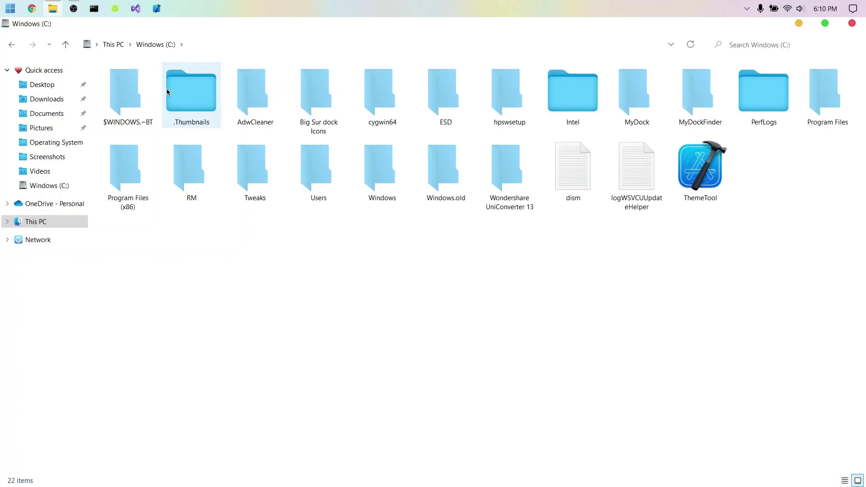
double_click(706, 106)
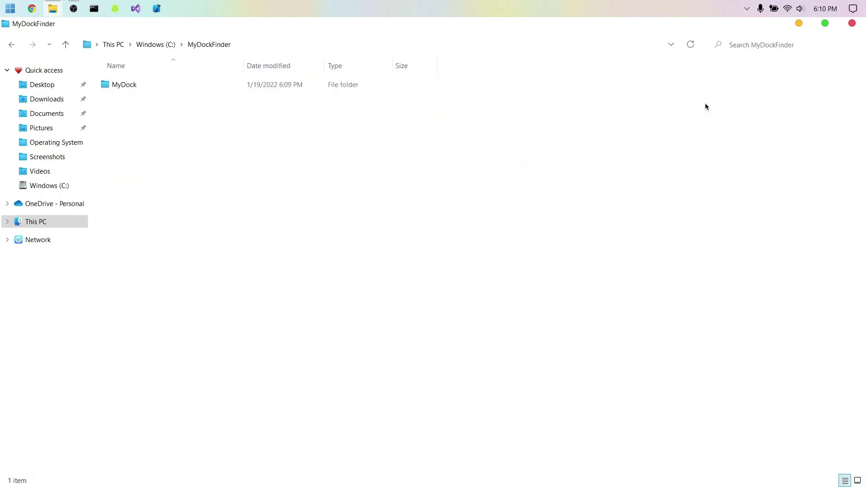
click(366, 84)
double_click(366, 84)
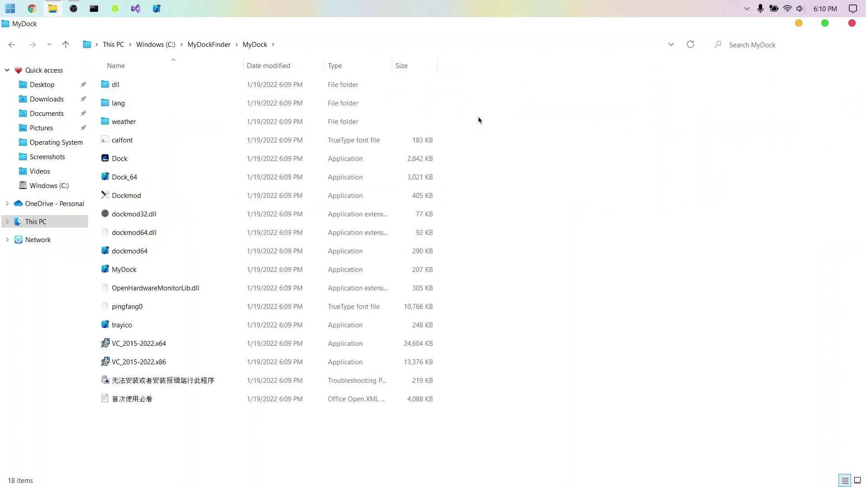
right_click(604, 142)
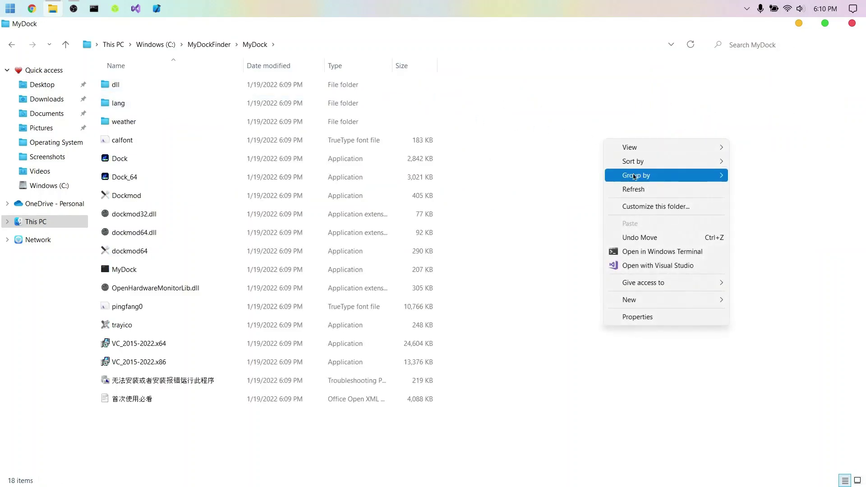
click(140, 56)
click(155, 45)
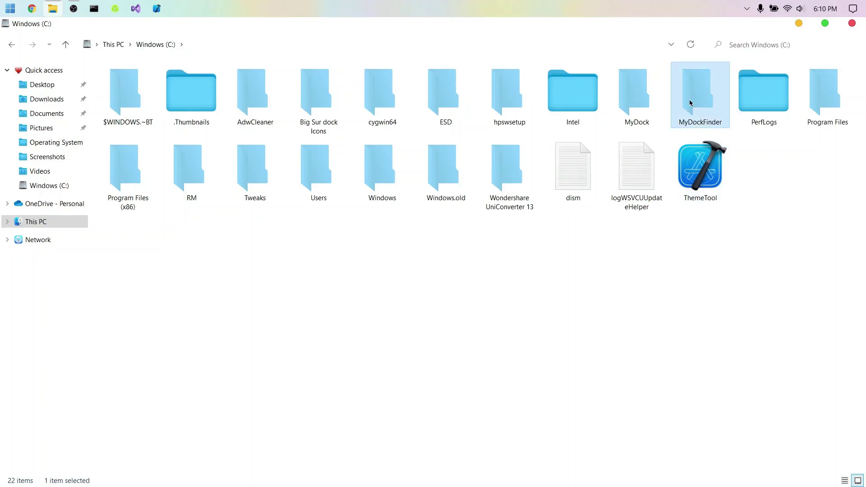
Open the MyDock folder inside MyDockFinder on Windows (C:) and show its contents as large icons
double_click(695, 121)
double_click(227, 82)
right_click(548, 160)
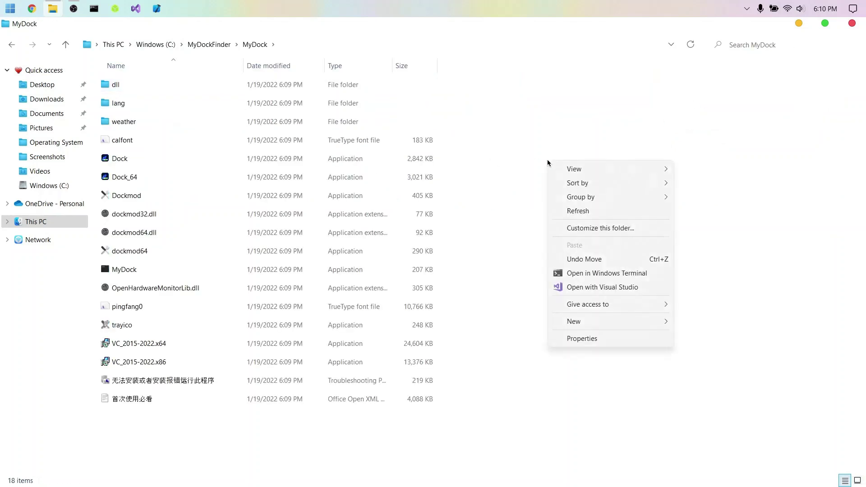
mouse_move(638, 178)
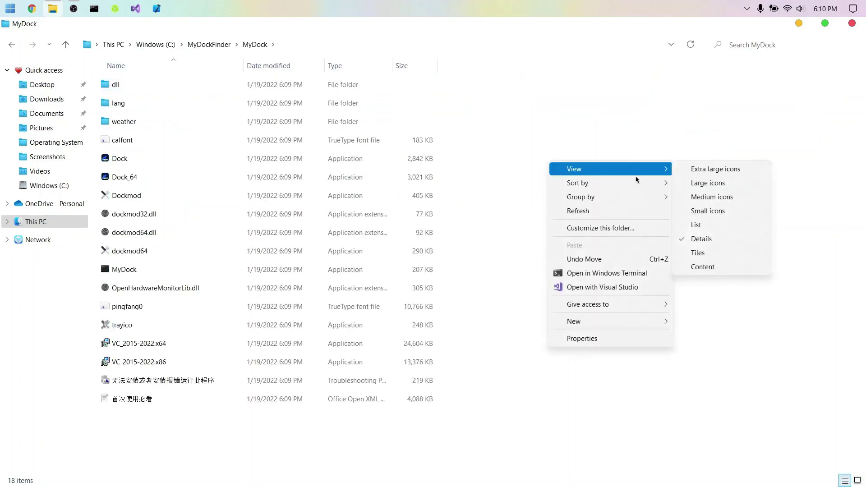
click(710, 183)
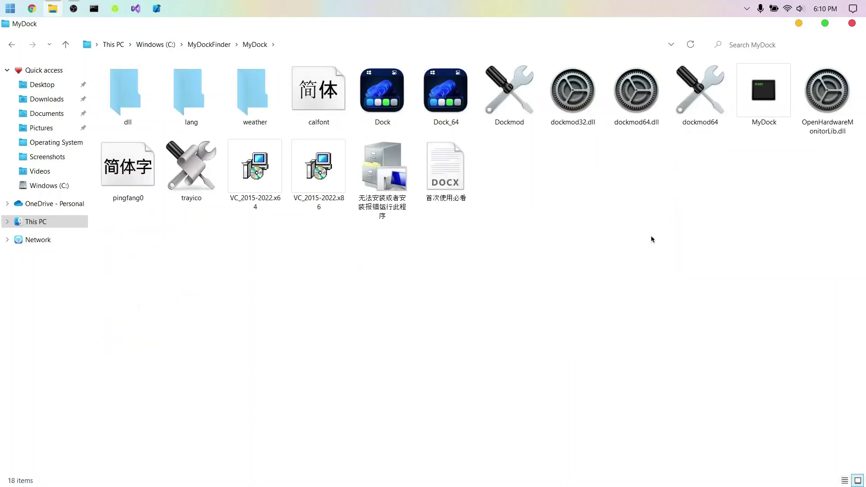
Launch the MyDock application, allowing it to run past the SmartScreen warning, and decline the repeated warning
click(771, 101)
double_click(756, 94)
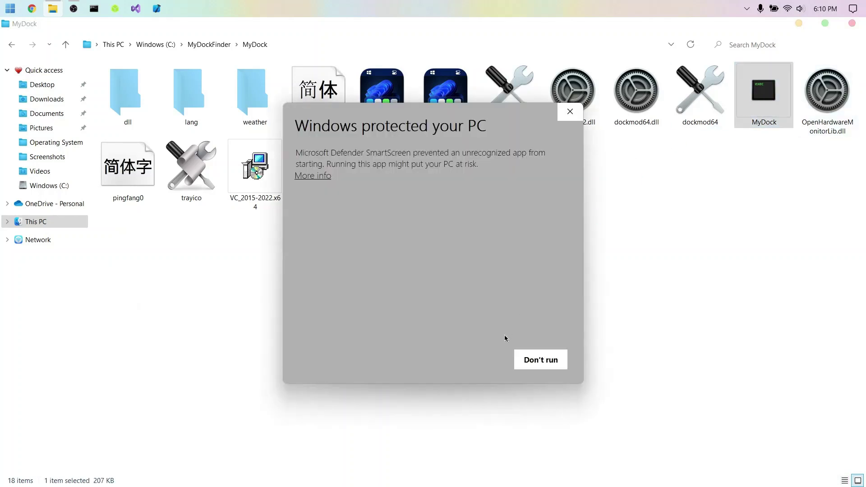
click(311, 176)
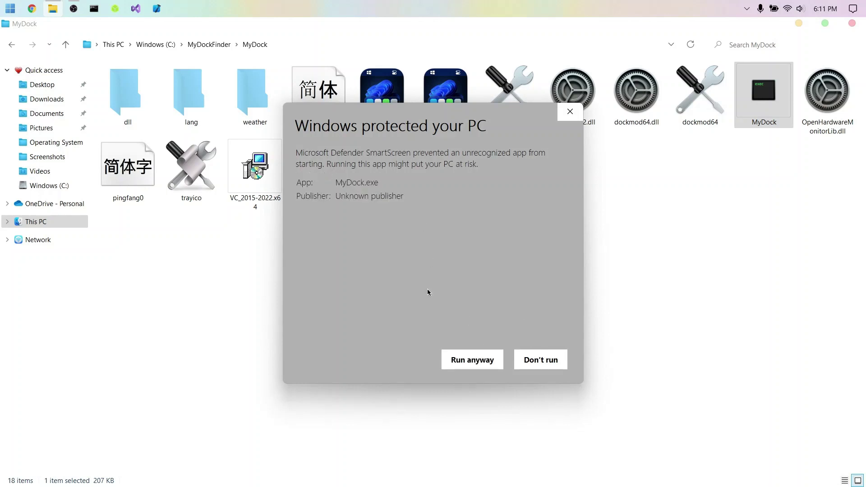
click(466, 361)
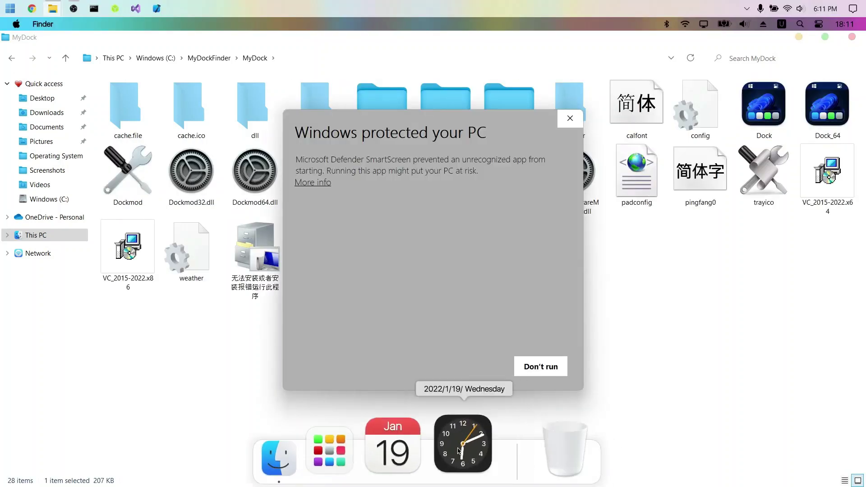
click(538, 368)
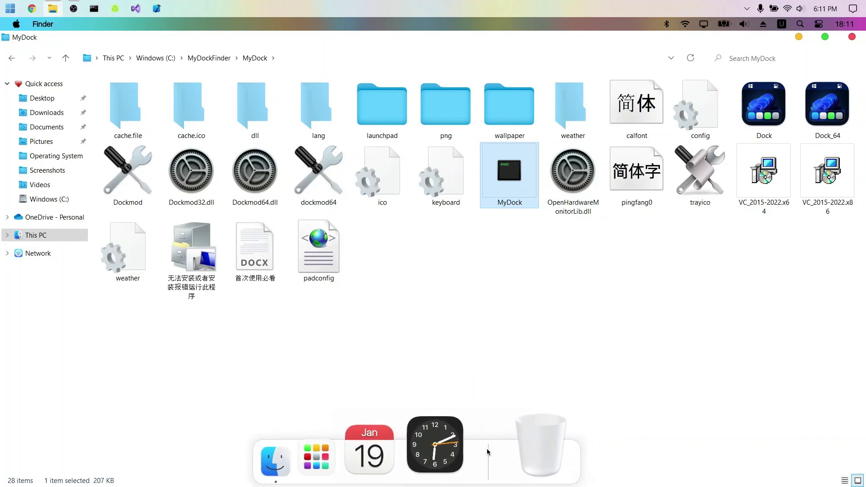
Open the MyDockFinder preferences from the dock's separator
right_click(490, 452)
click(508, 374)
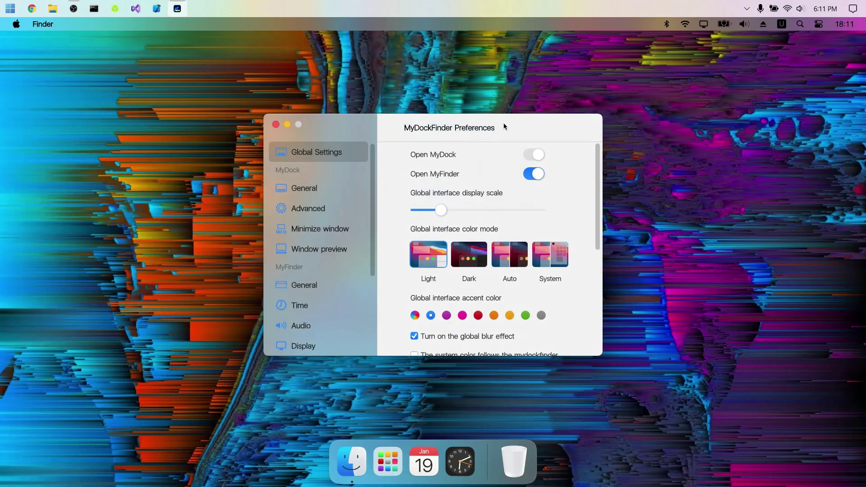
drag(504, 122, 477, 107)
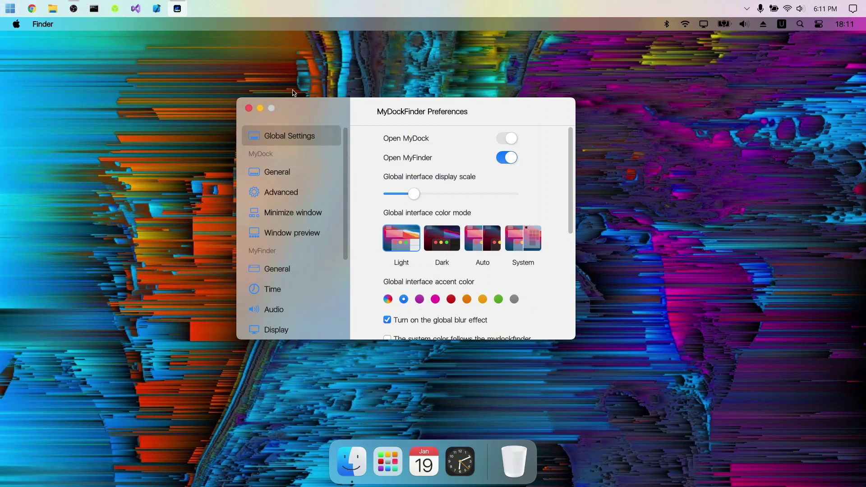
drag(378, 114, 359, 167)
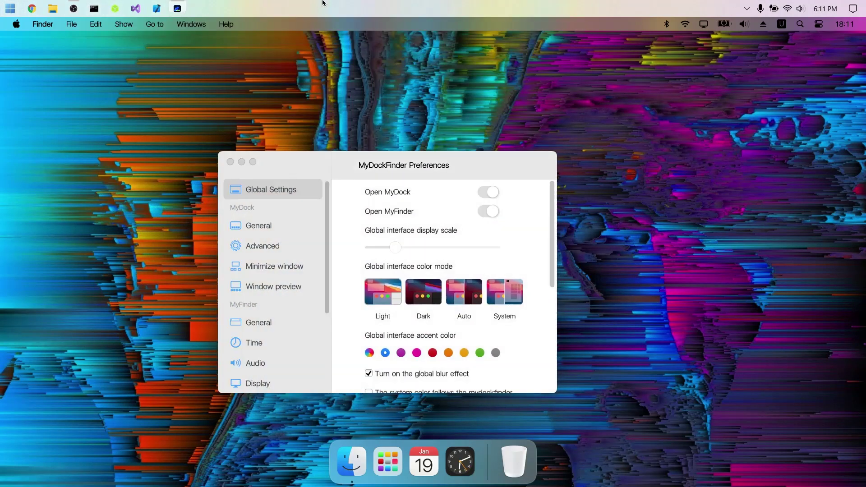
right_click(323, 2)
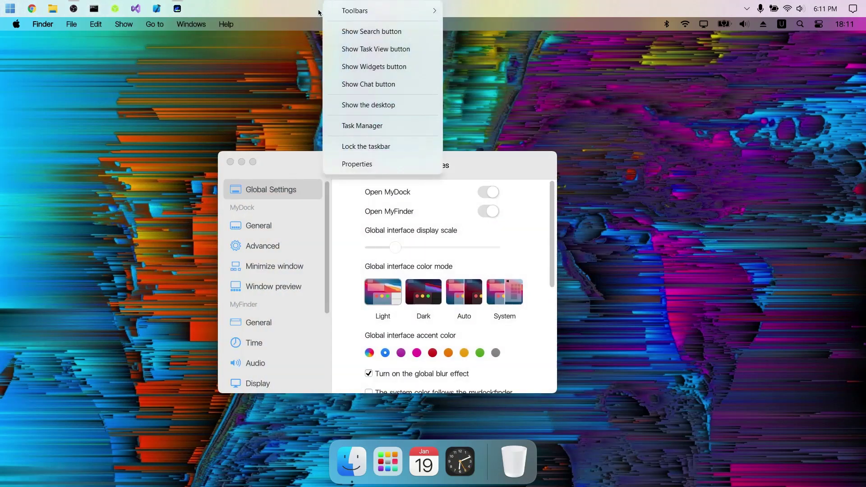
click(473, 167)
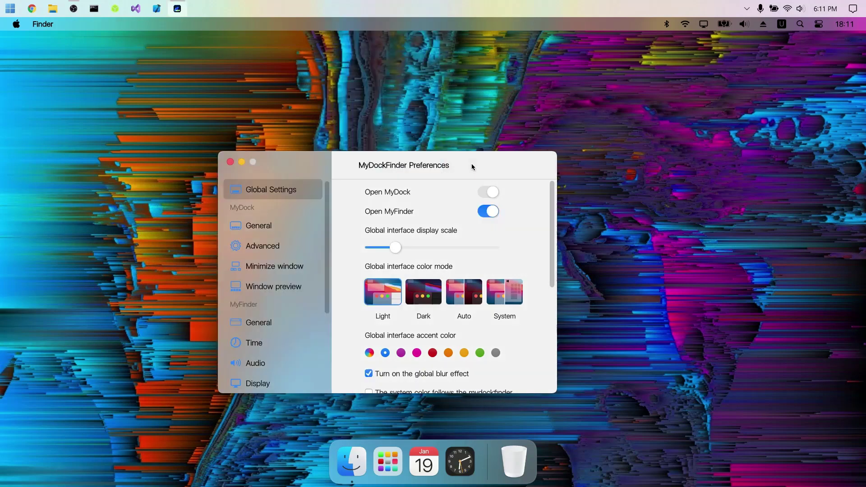
drag(456, 161, 459, 106)
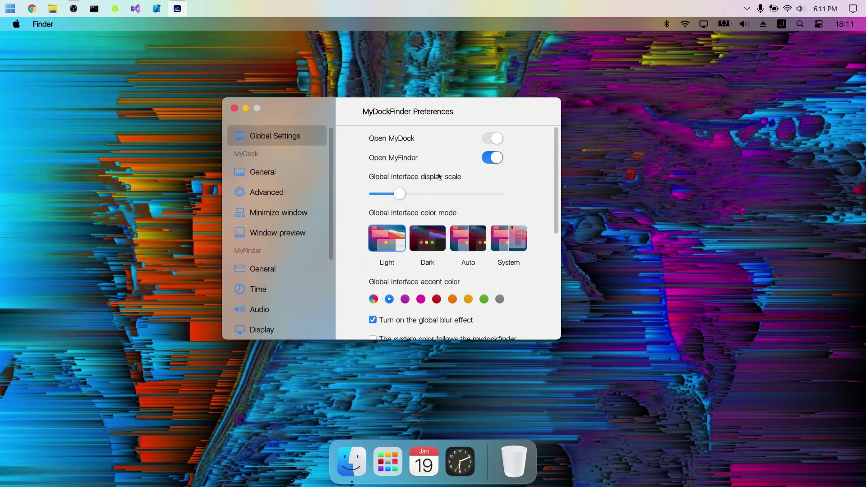
Set the global interface color mode to Dark and allow the blocked app to run past the SmartScreen warning
click(433, 254)
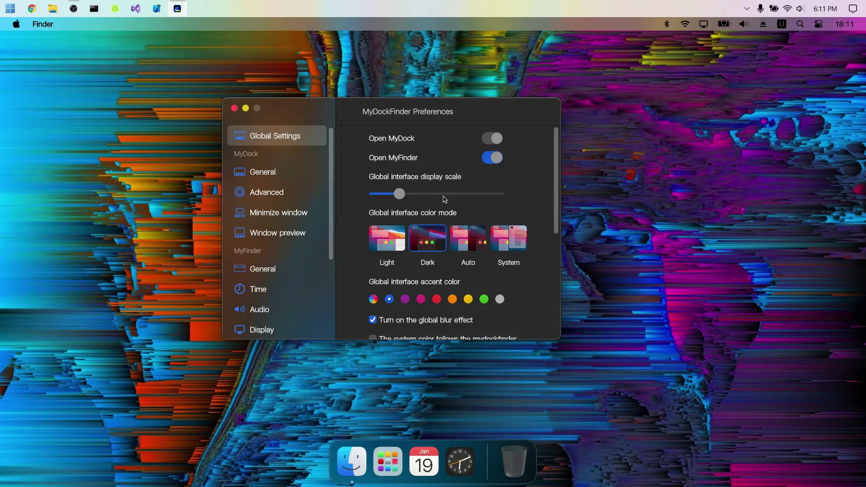
scroll(447, 238, down, 3)
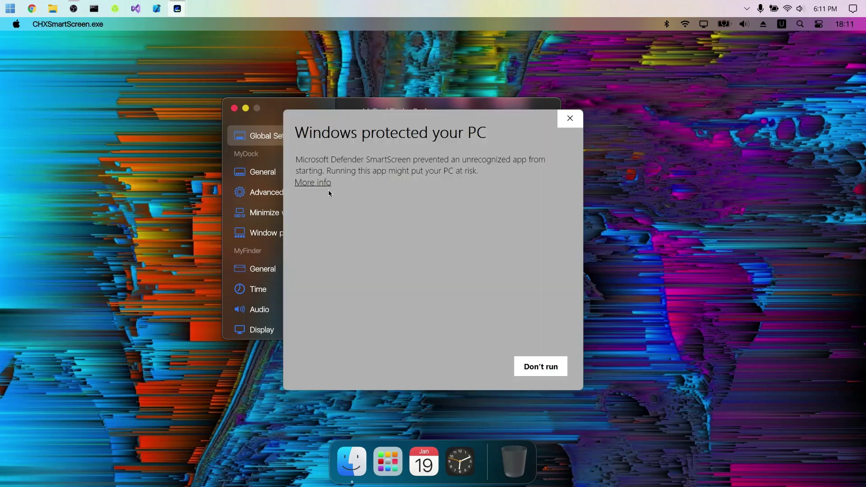
click(329, 184)
click(478, 366)
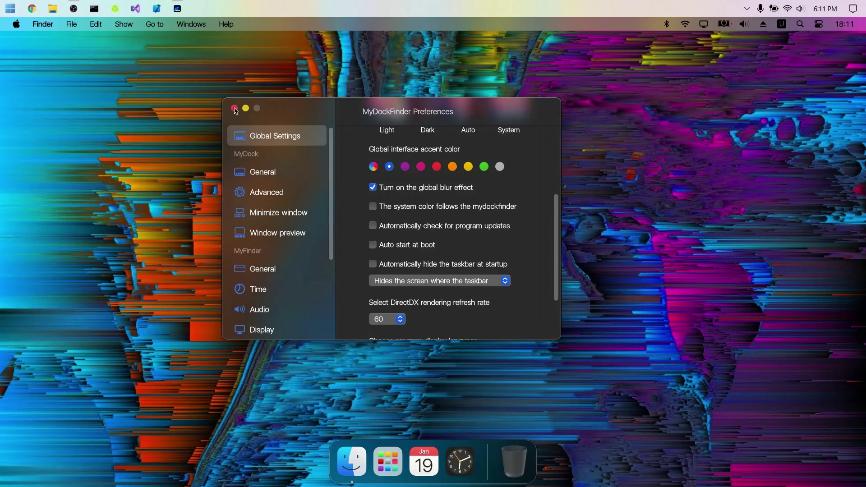
Enable Auto start at boot in the global settings and close the MyDockFinder preferences
click(403, 251)
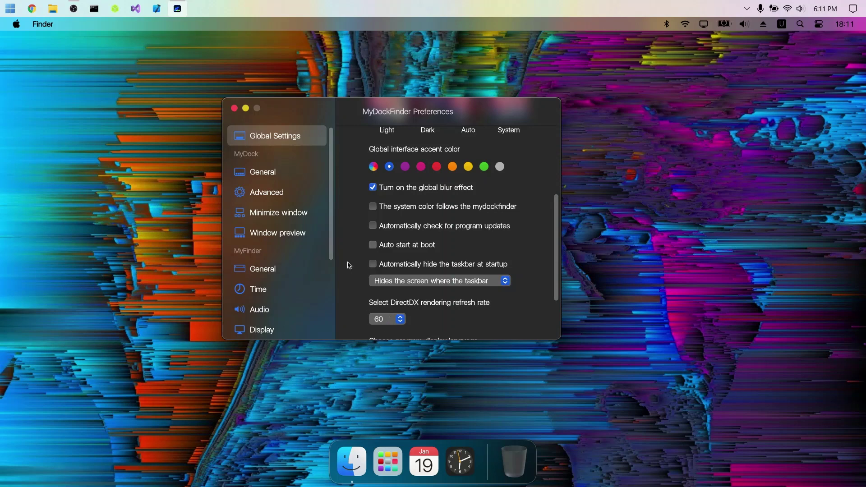
click(373, 245)
drag(246, 128, 319, 288)
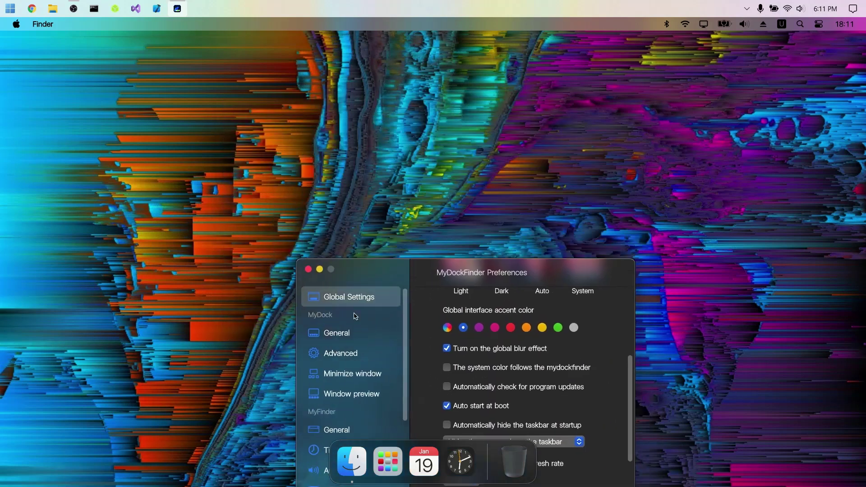
click(308, 269)
click(43, 24)
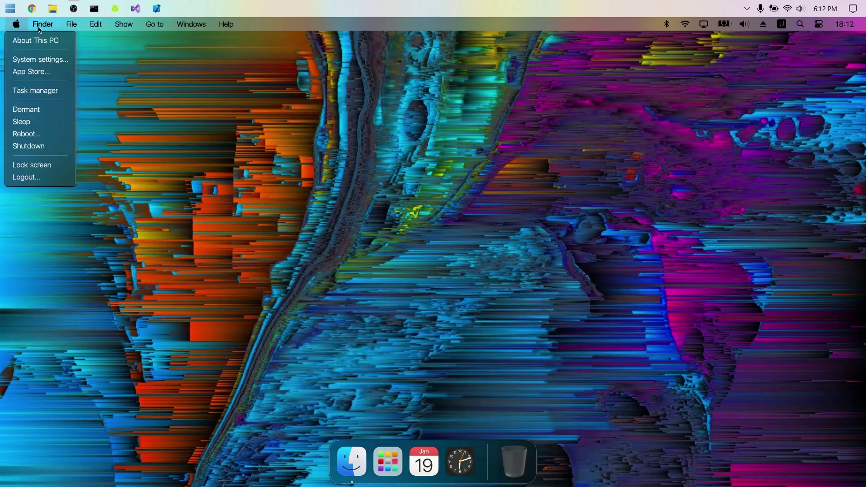
click(50, 26)
click(51, 30)
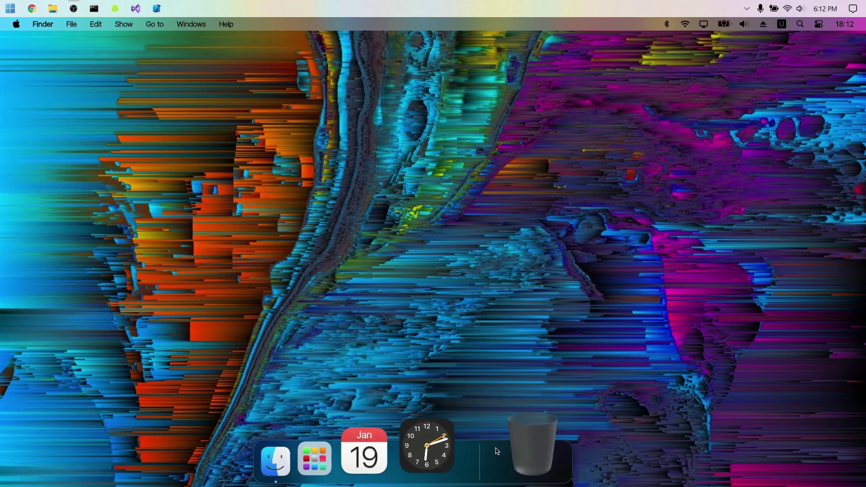
key(alt+Tab)
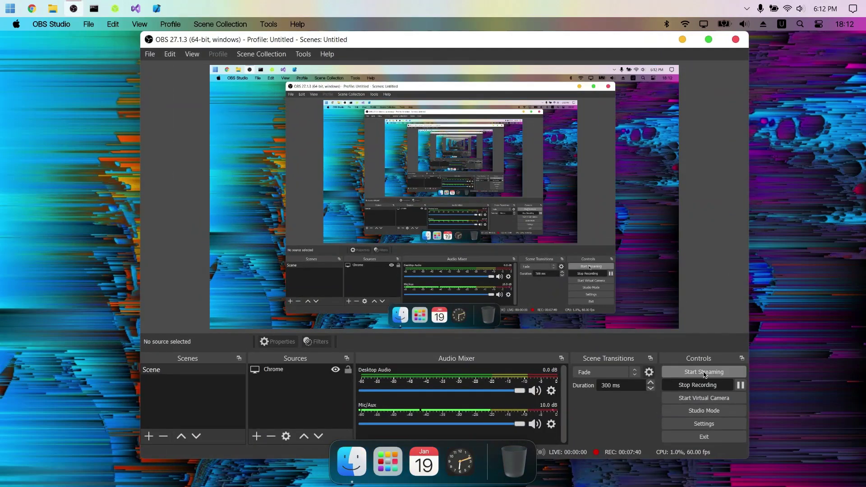